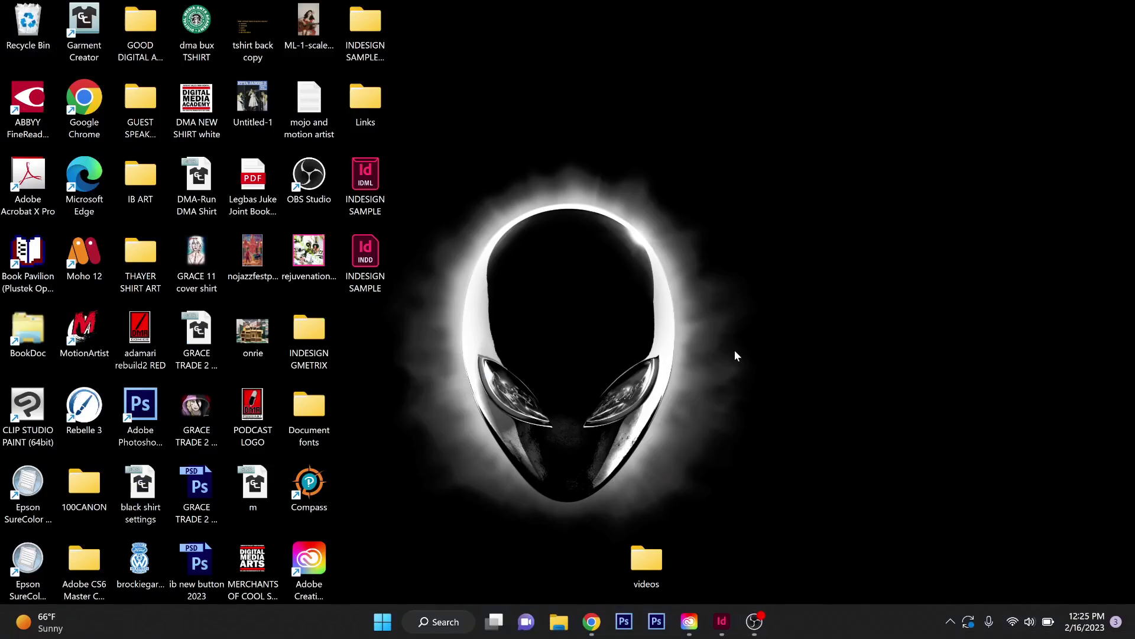
# - Switch to InDesign showing the INDESIGN SAMPLE.indd band page
pyautogui.click(722, 621)
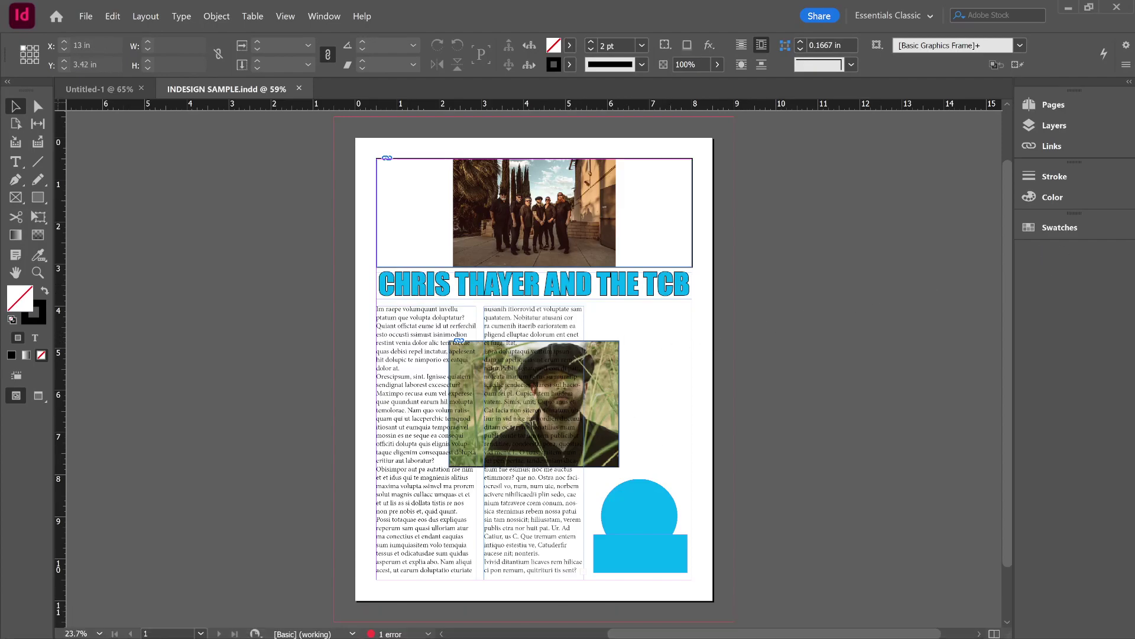
pyautogui.click(325, 16)
pyautogui.moveTo(347, 52)
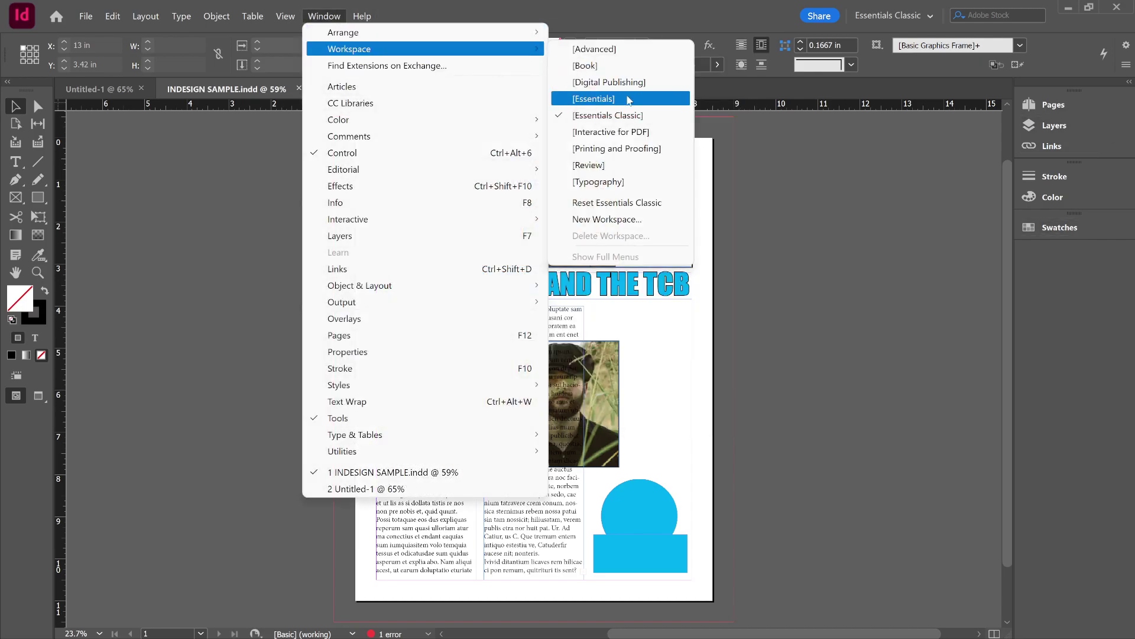
pyautogui.click(646, 116)
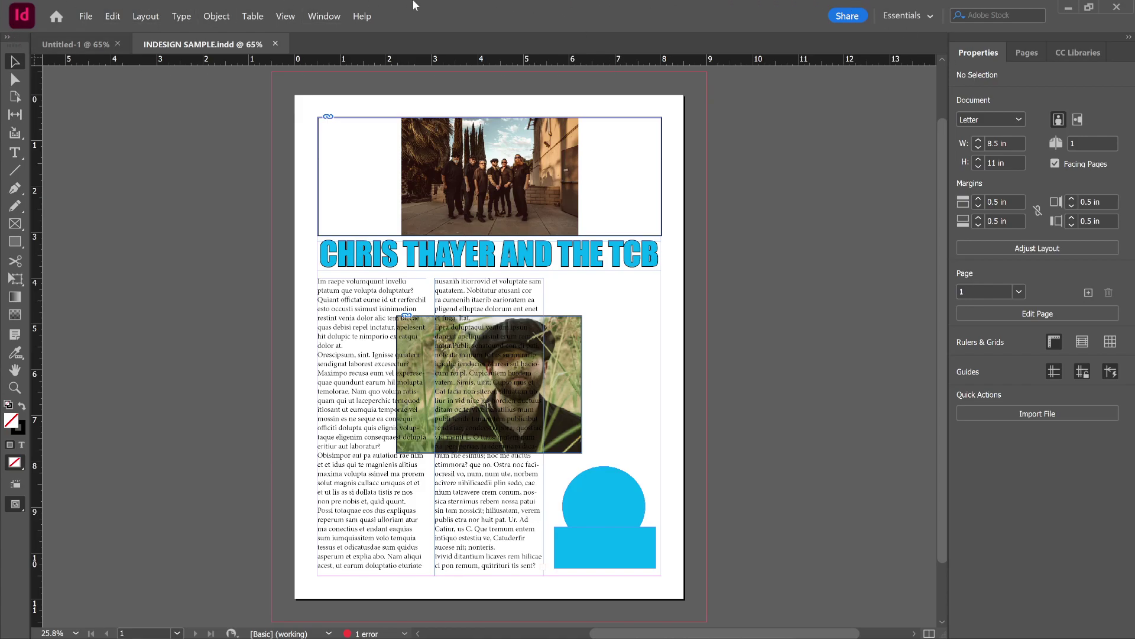
pyautogui.click(325, 16)
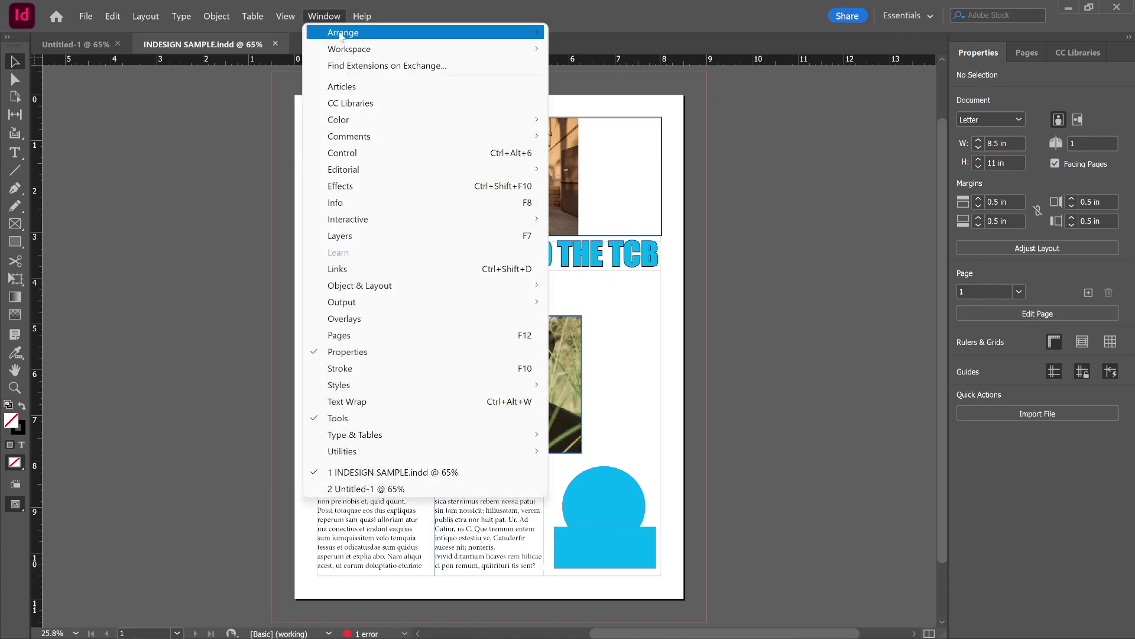
pyautogui.moveTo(342, 50)
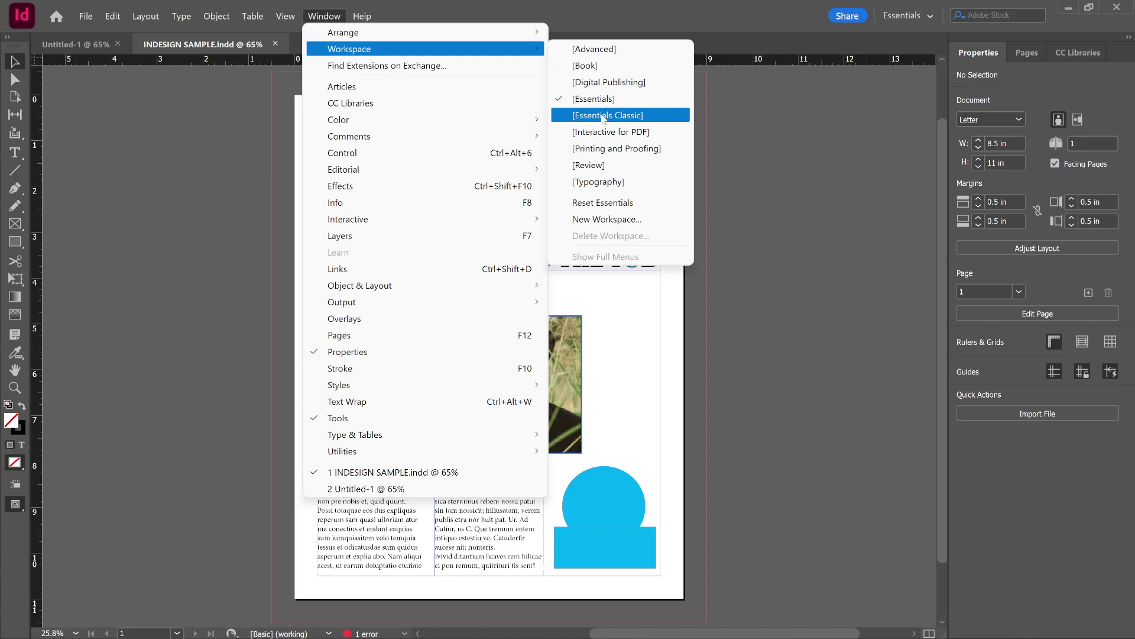
pyautogui.click(603, 116)
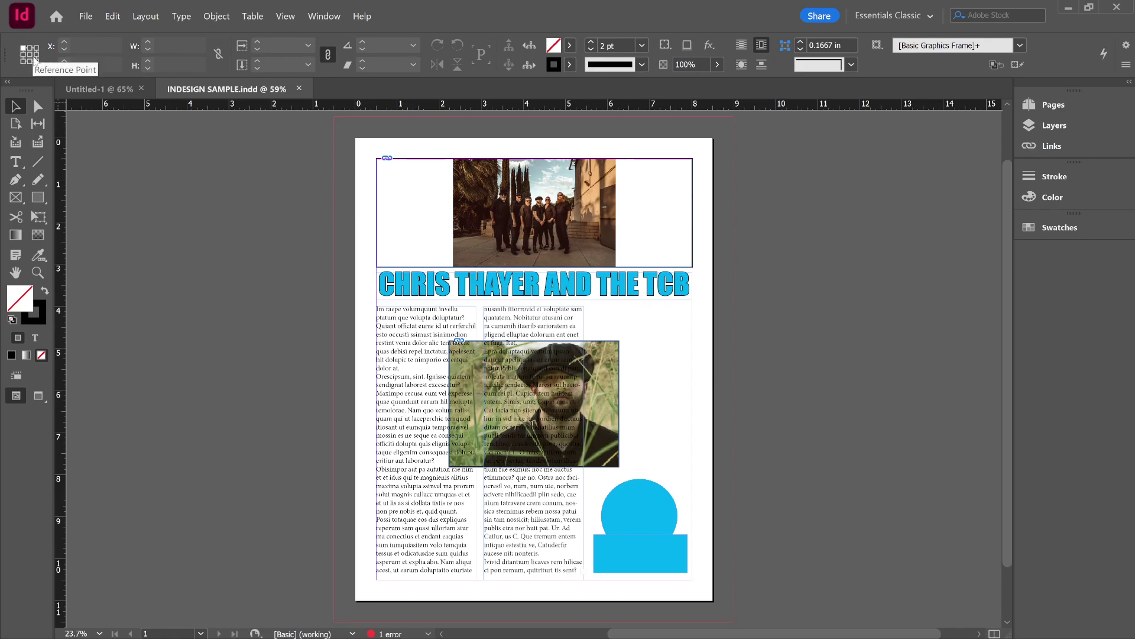
# - Flip the header photo frame horizontally, then undo the flip
pyautogui.click(566, 201)
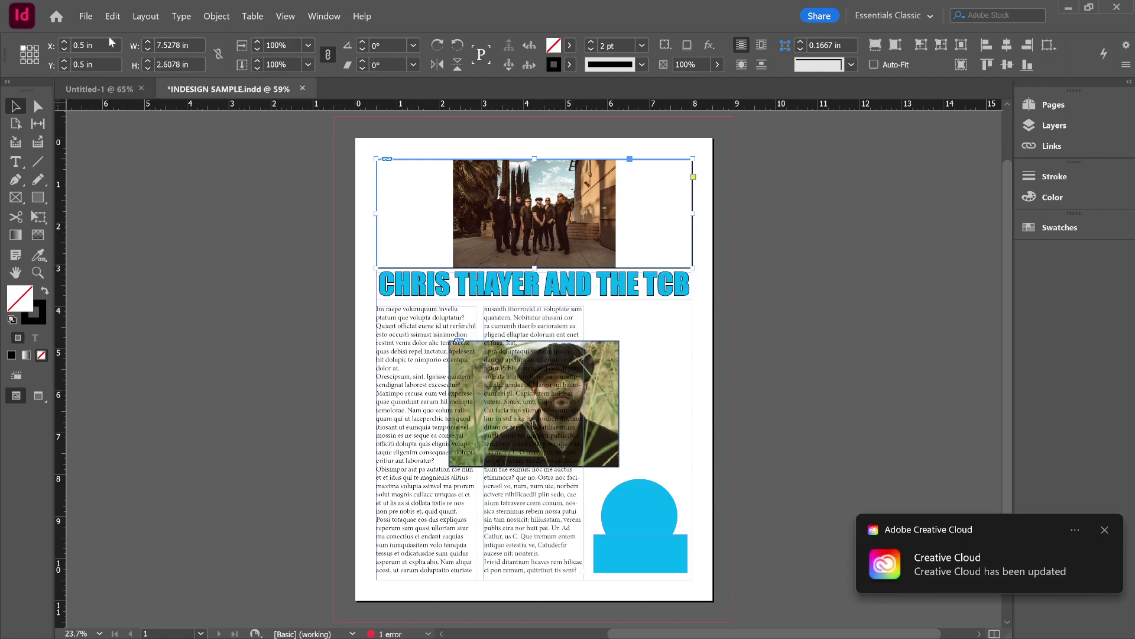
pyautogui.click(216, 16)
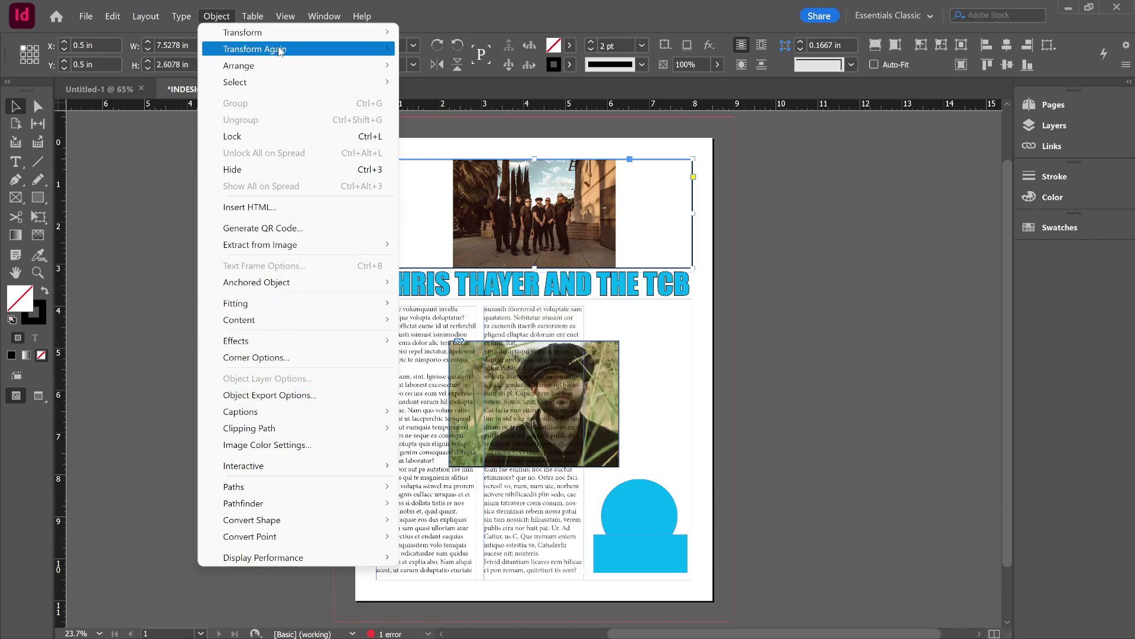
pyautogui.moveTo(386, 32)
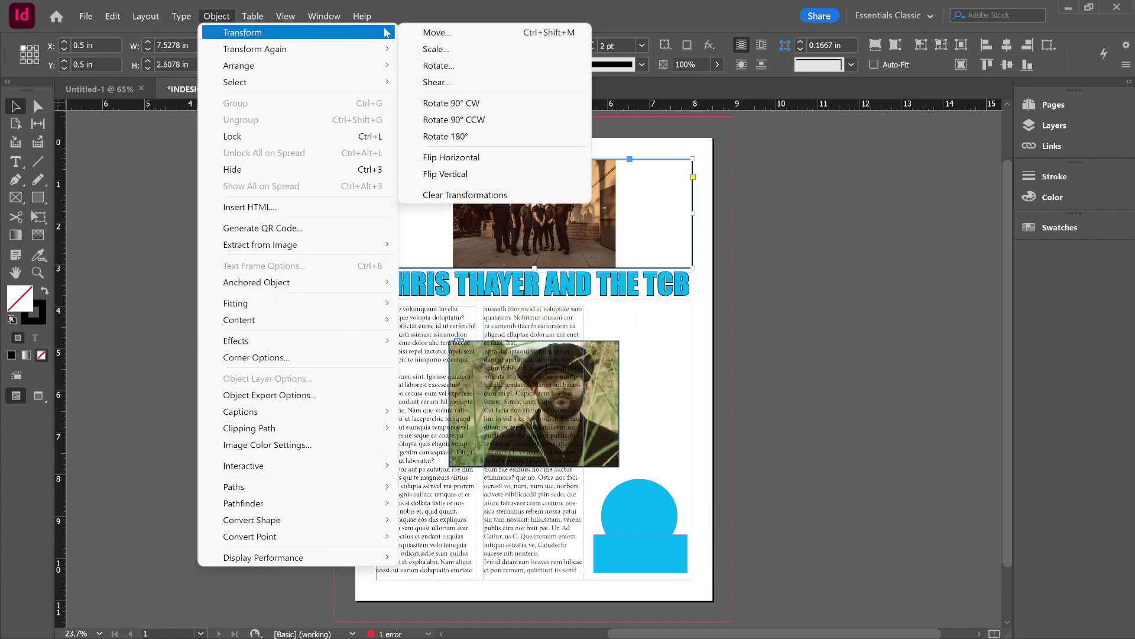
pyautogui.click(478, 158)
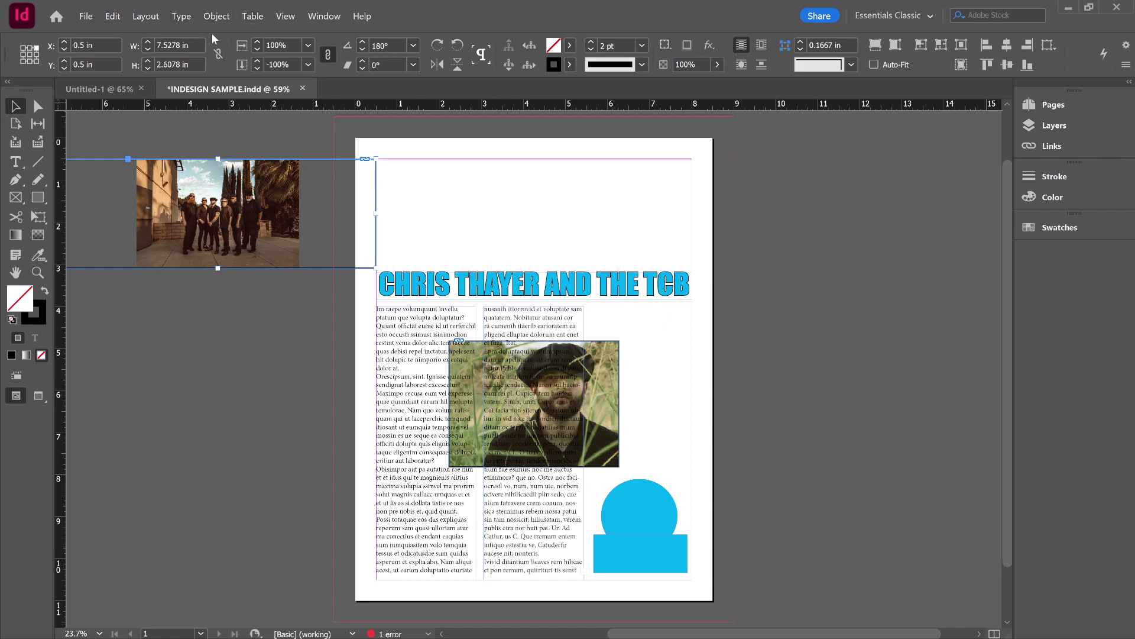
pyautogui.hotkey('ctrl', 'z')
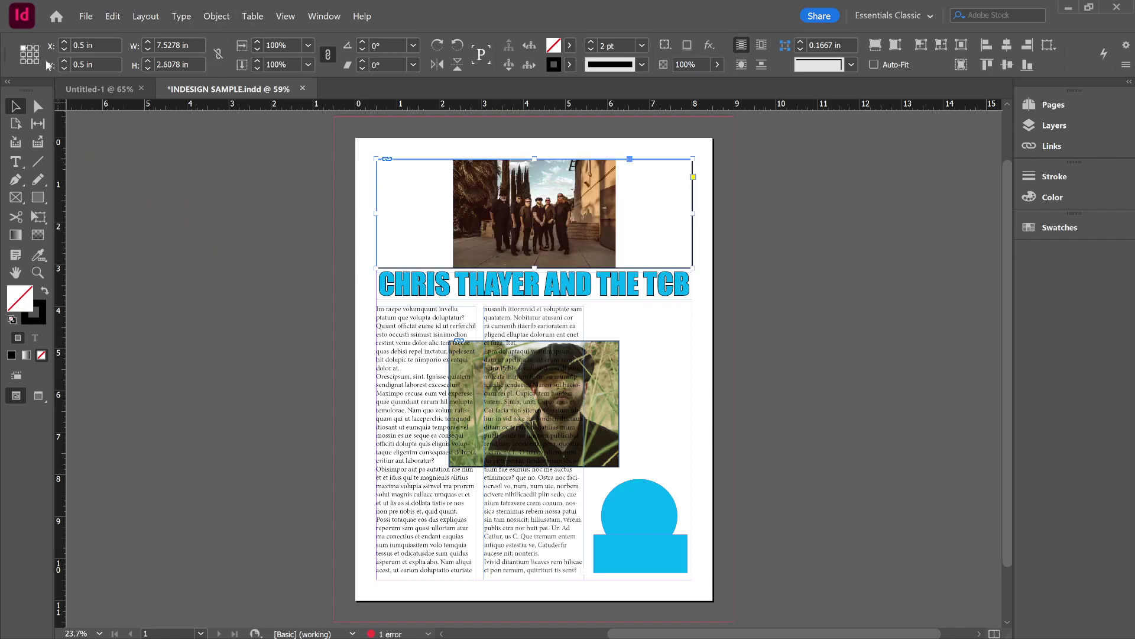
# - Set the reference point to centre, flip the frame horizontally again, and undo it
pyautogui.click(29, 53)
pyautogui.click(216, 16)
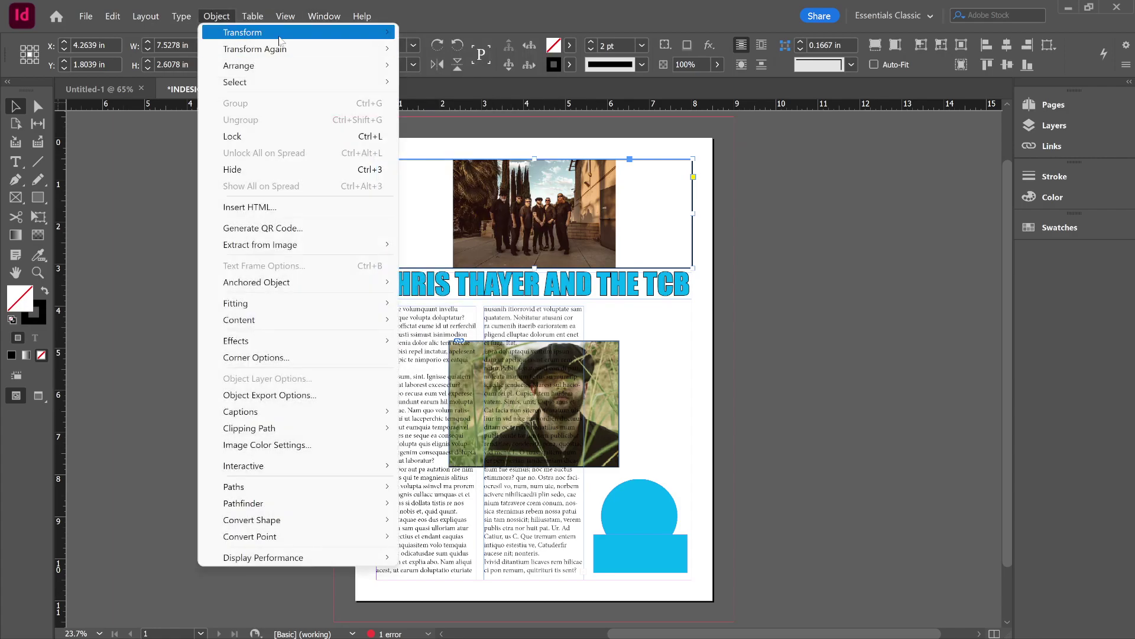
pyautogui.moveTo(281, 34)
pyautogui.click(449, 160)
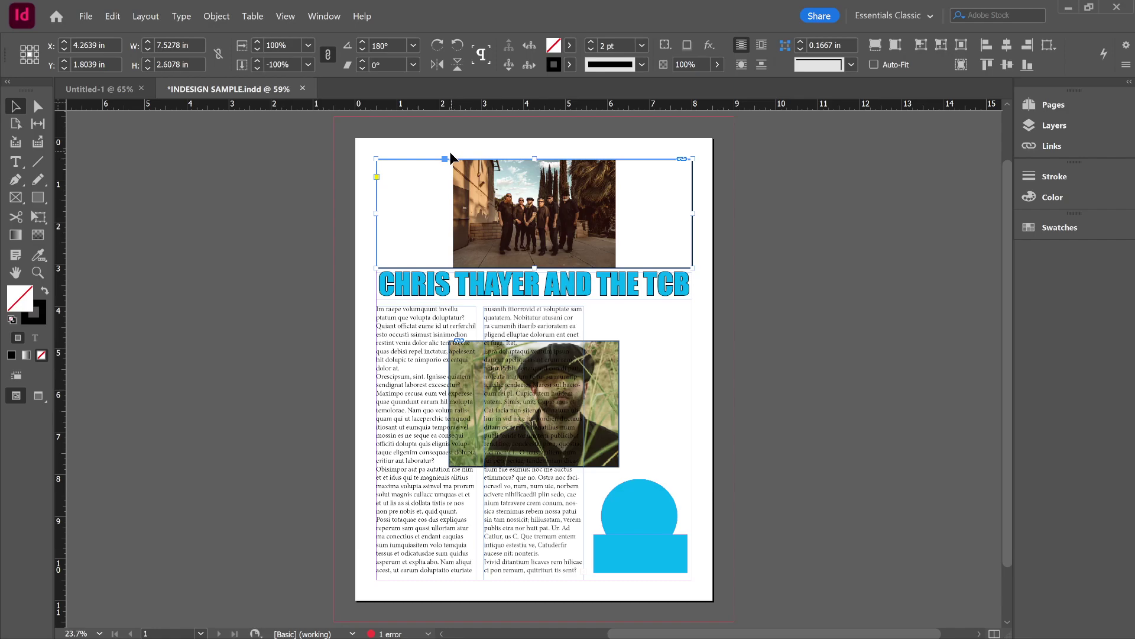
pyautogui.hotkey('ctrl', 'z')
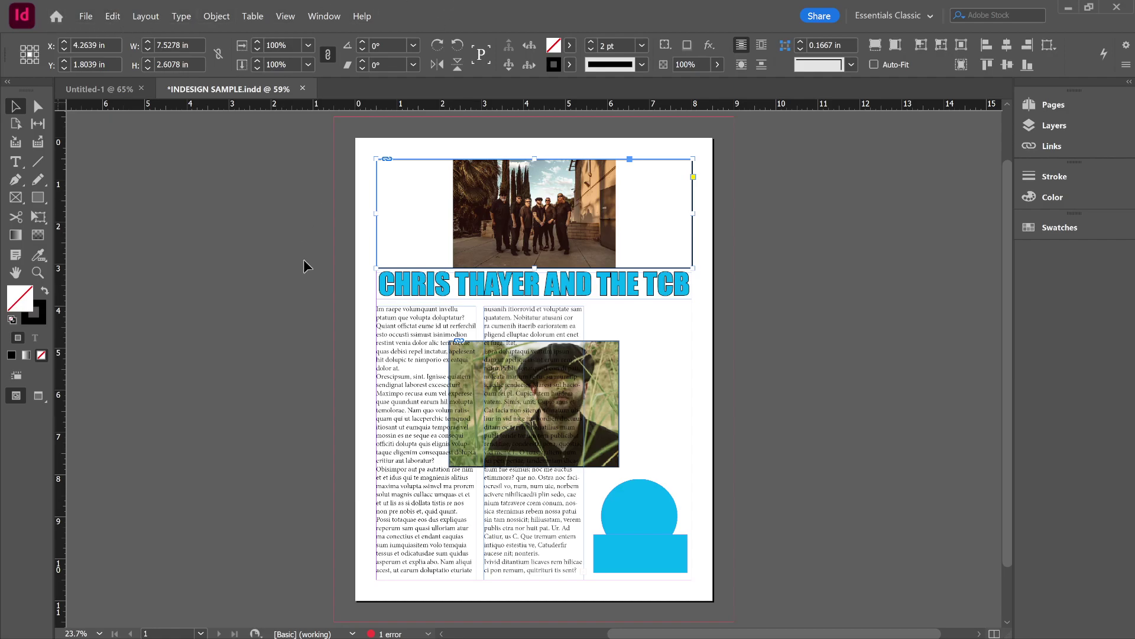
# - Show the Window > Styles submenu listing Object Styles and other style panels
pyautogui.click(322, 19)
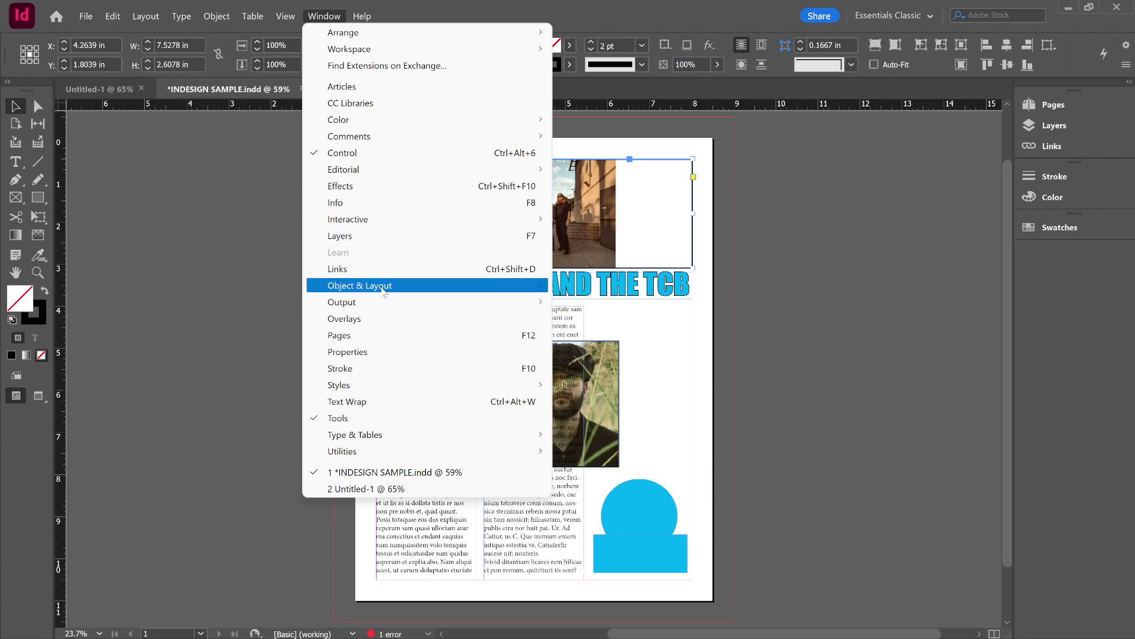
pyautogui.moveTo(388, 290)
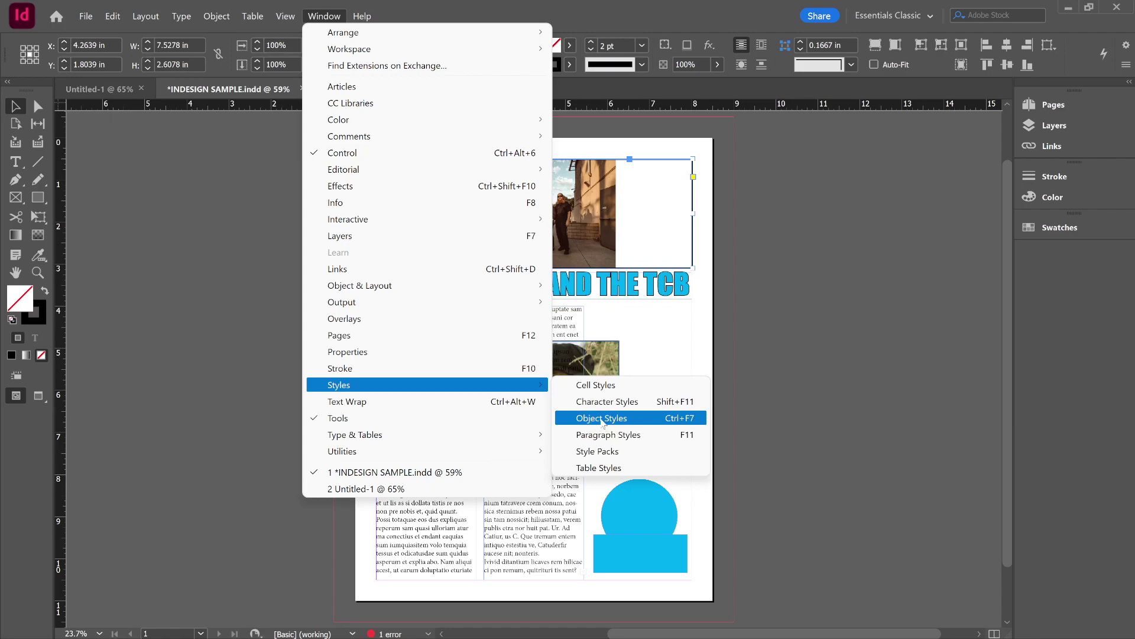
# - Open Object Styles, review [Basic Text Frame] options twice without changes, and close the panel
pyautogui.click(602, 418)
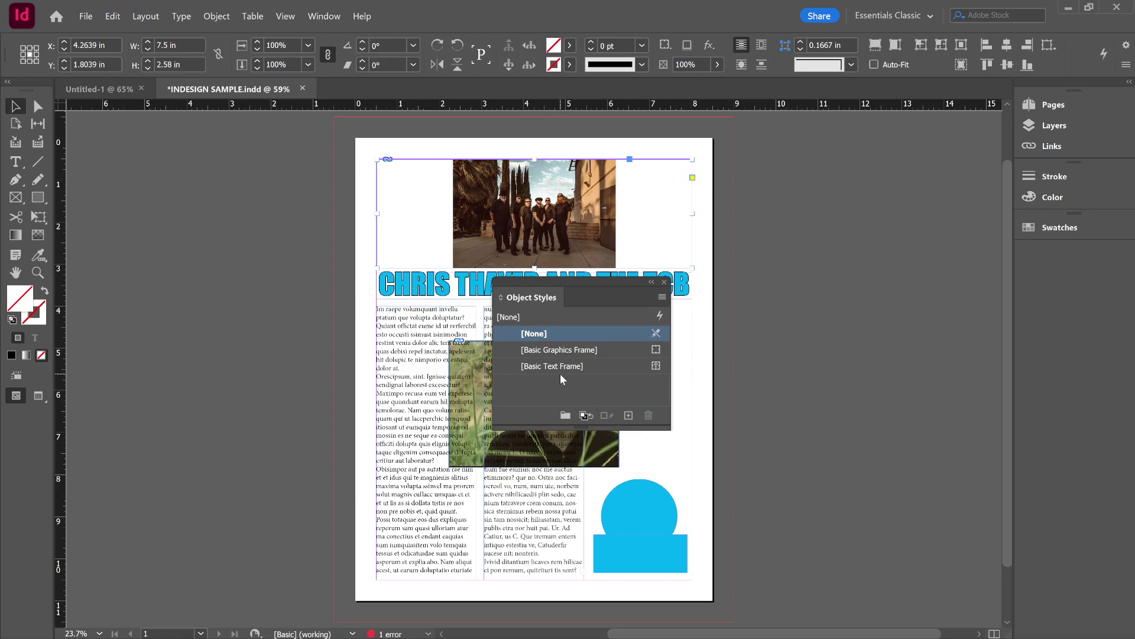
pyautogui.doubleClick(572, 368)
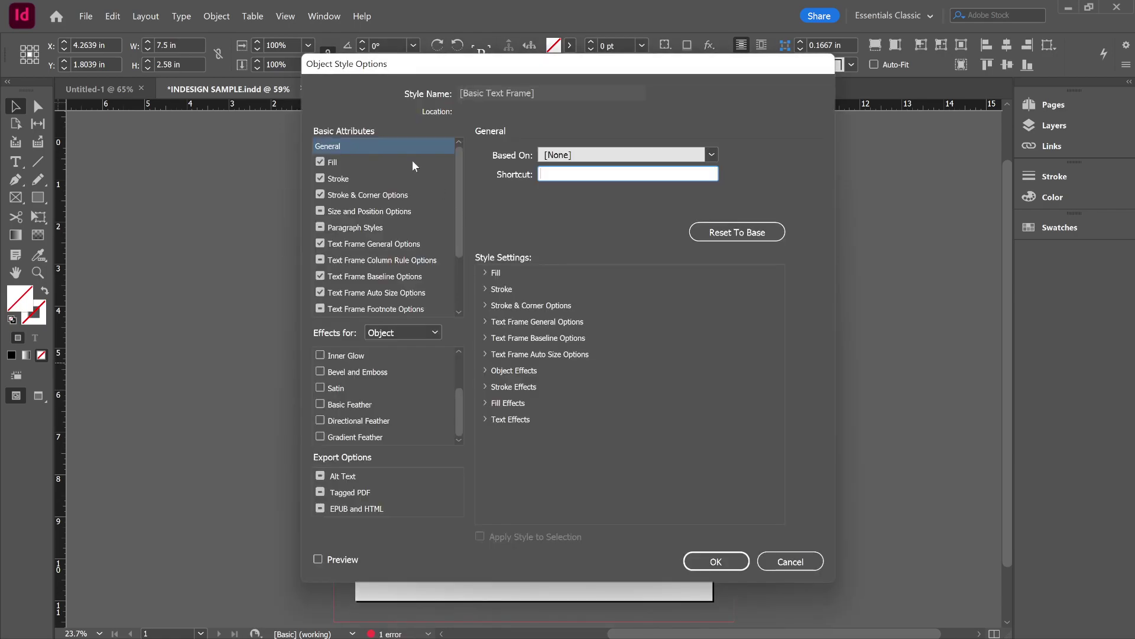
pyautogui.click(789, 562)
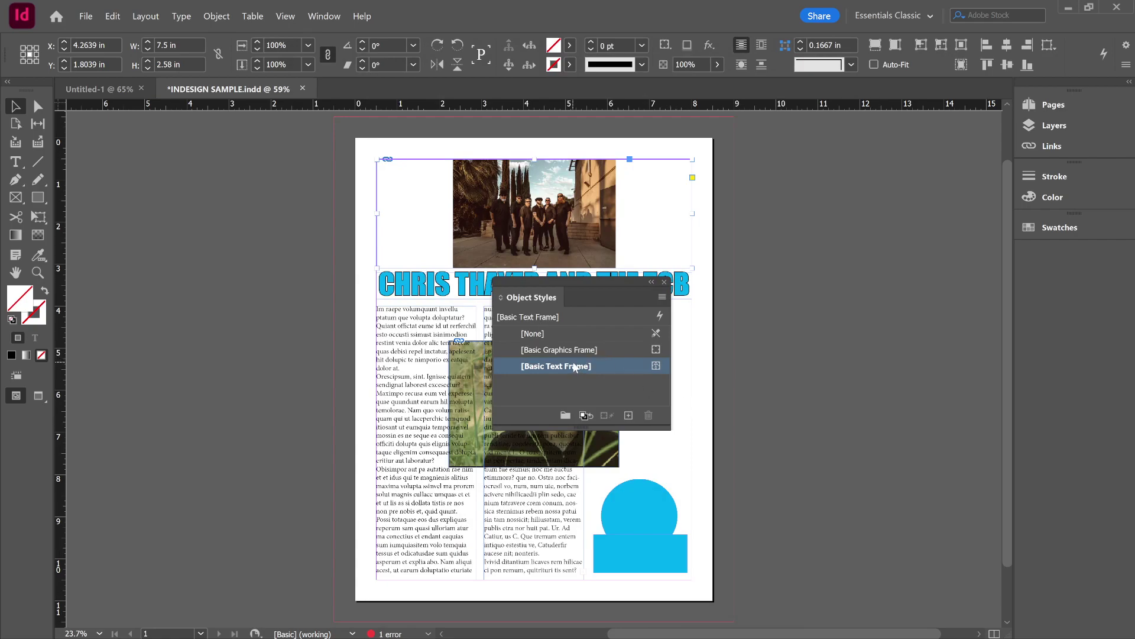
pyautogui.doubleClick(579, 367)
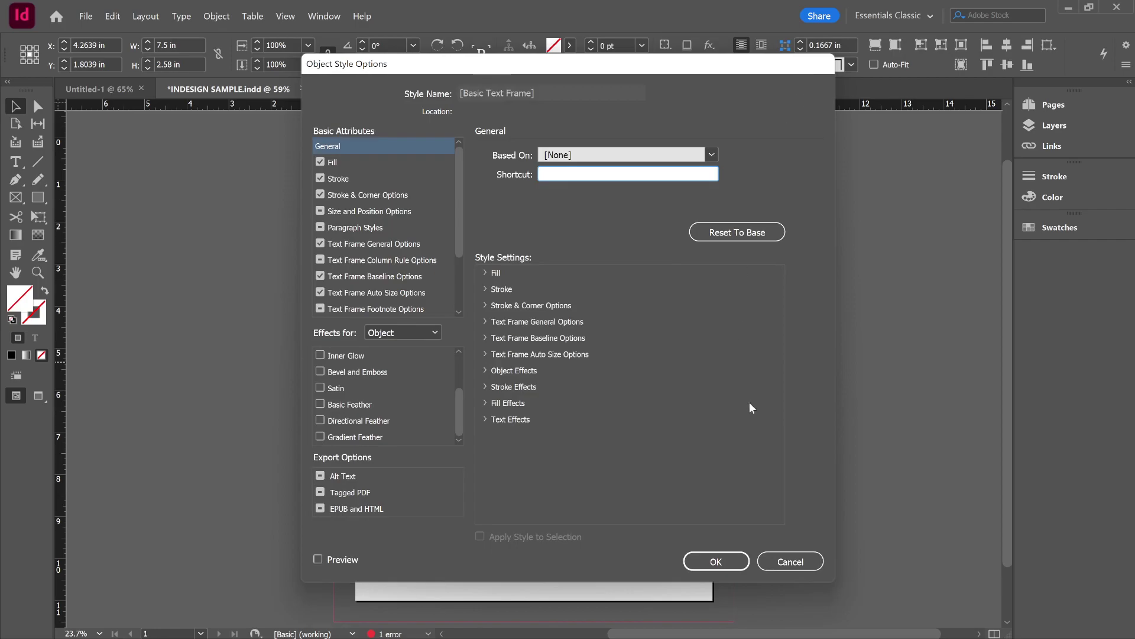
pyautogui.click(789, 562)
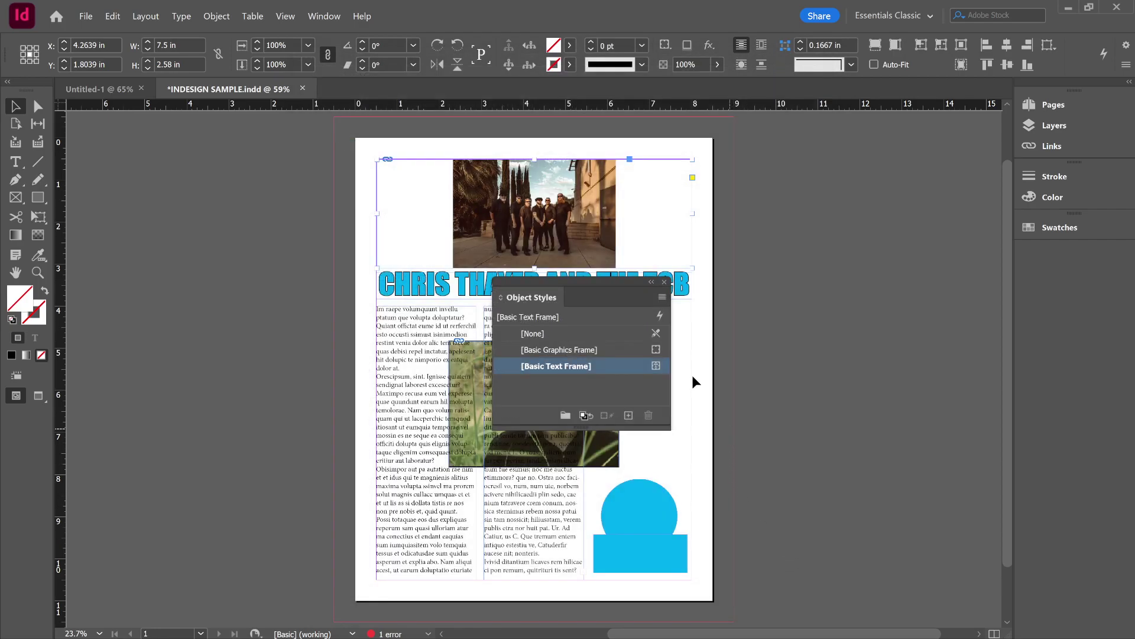
pyautogui.click(666, 282)
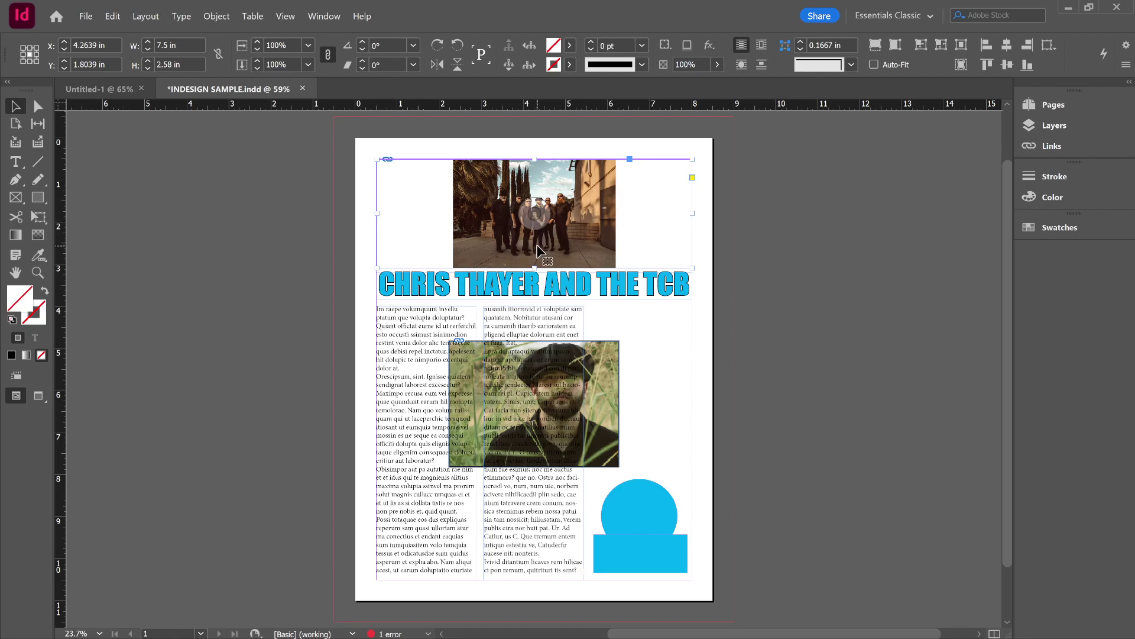
# - Alternate between header frame and band photo, ending with the 3.87 × 2.58 in image selected
pyautogui.click(535, 213)
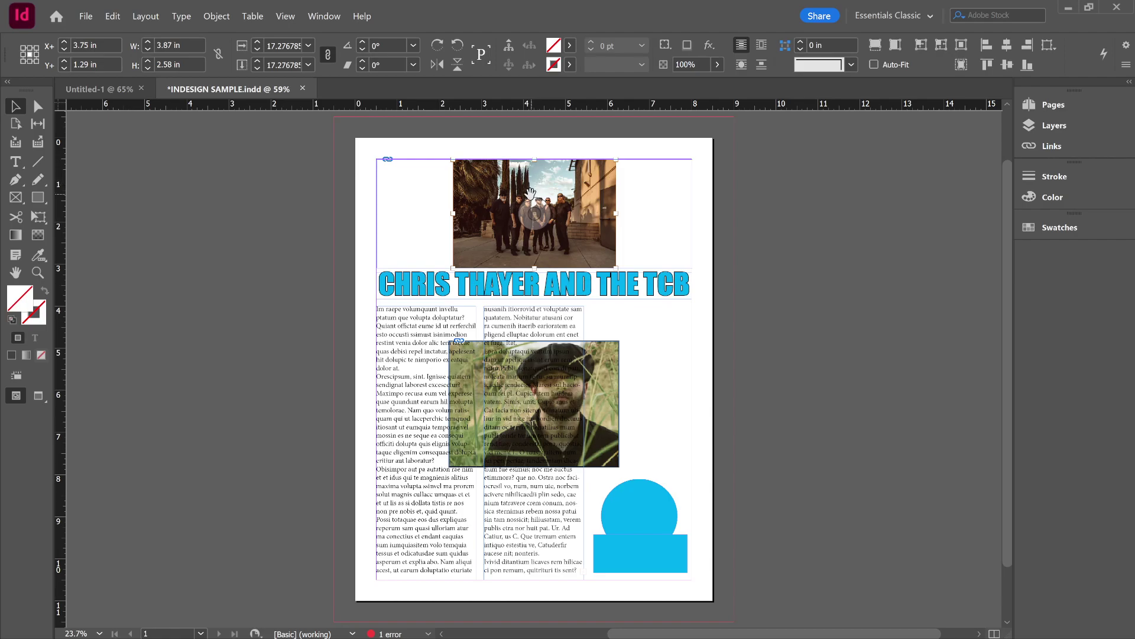
pyautogui.click(426, 159)
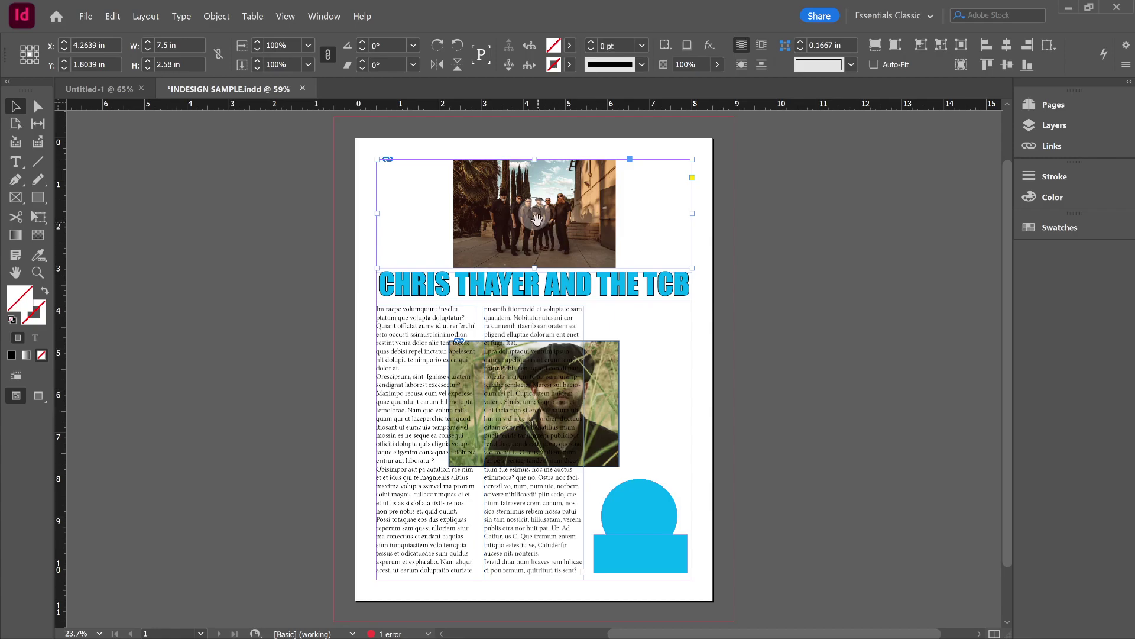
pyautogui.click(539, 219)
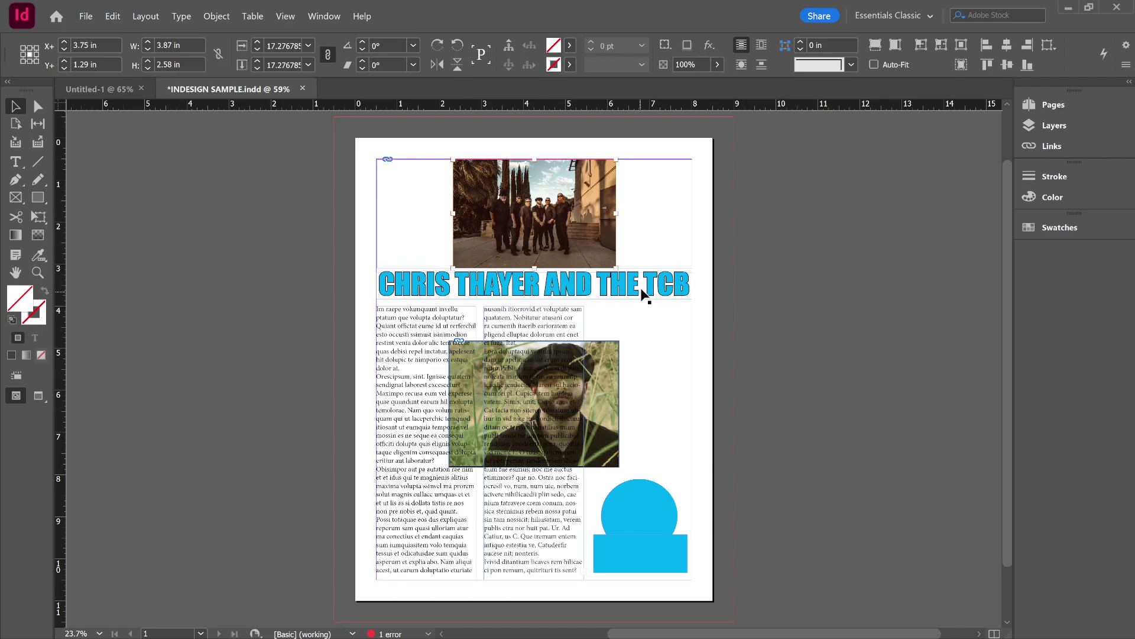
pyautogui.click(437, 195)
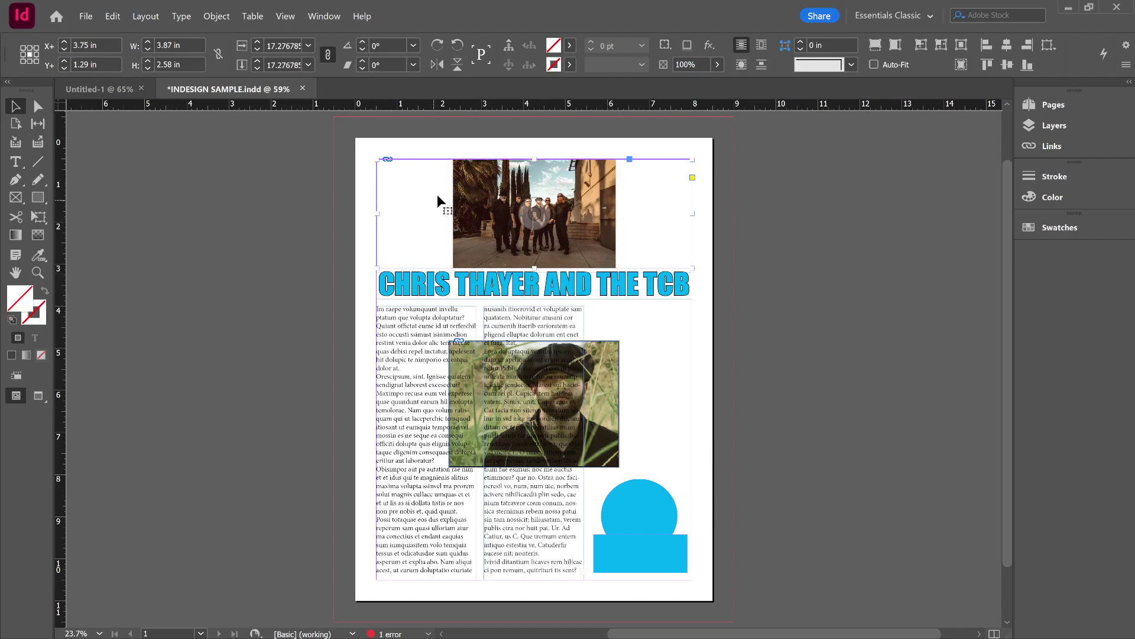
pyautogui.click(537, 215)
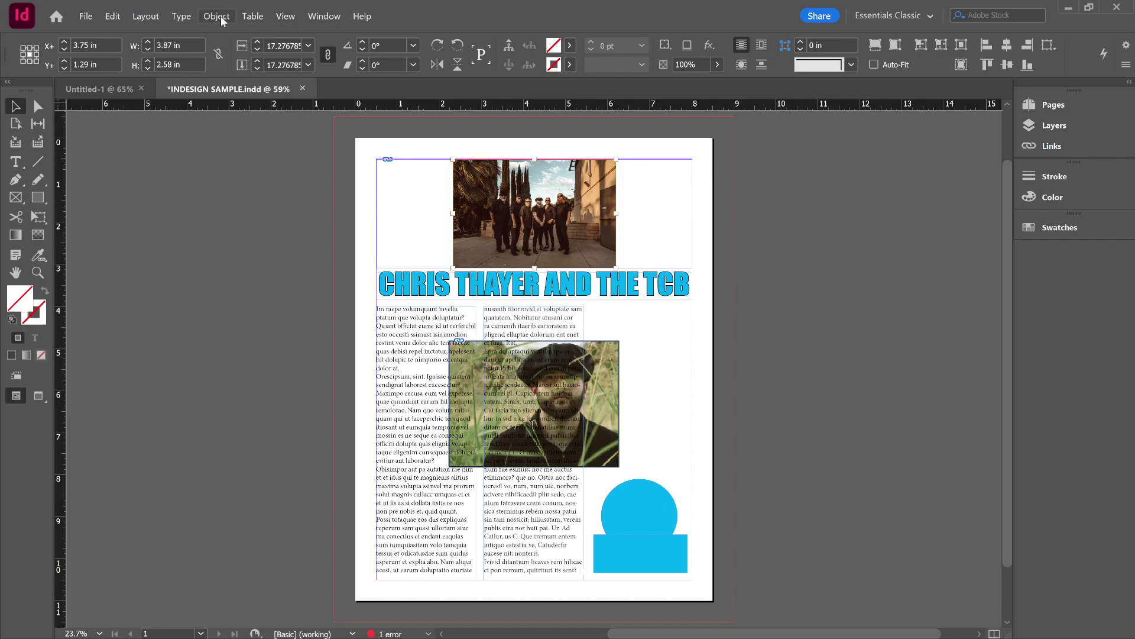
# - Try filling the header frame proportionally with the band photo, then undo it
pyautogui.click(221, 20)
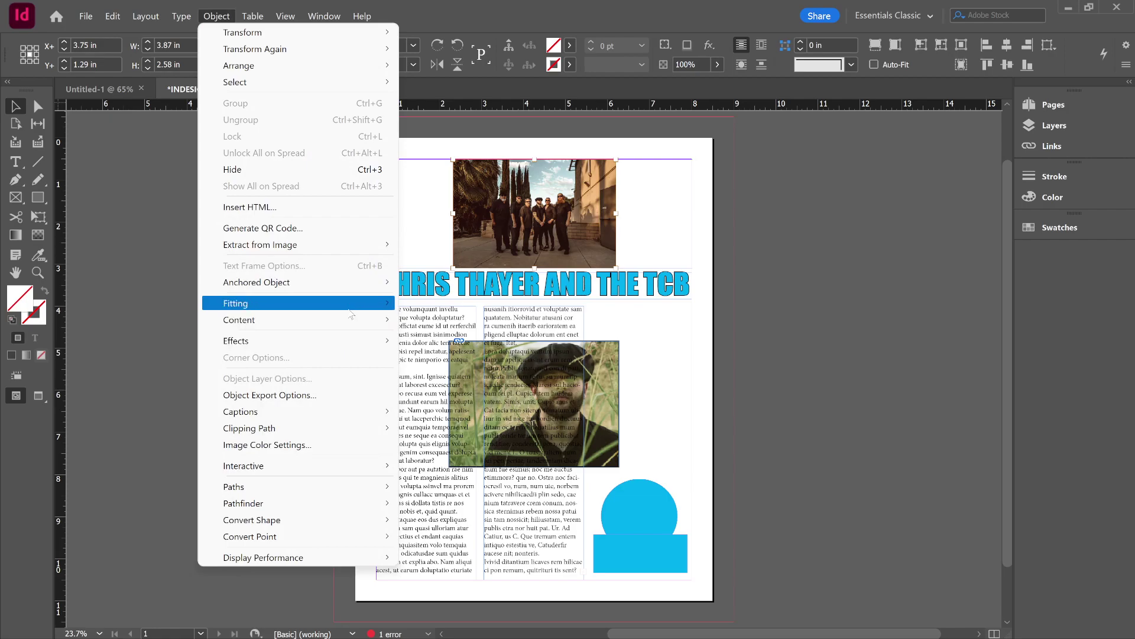
pyautogui.moveTo(348, 312)
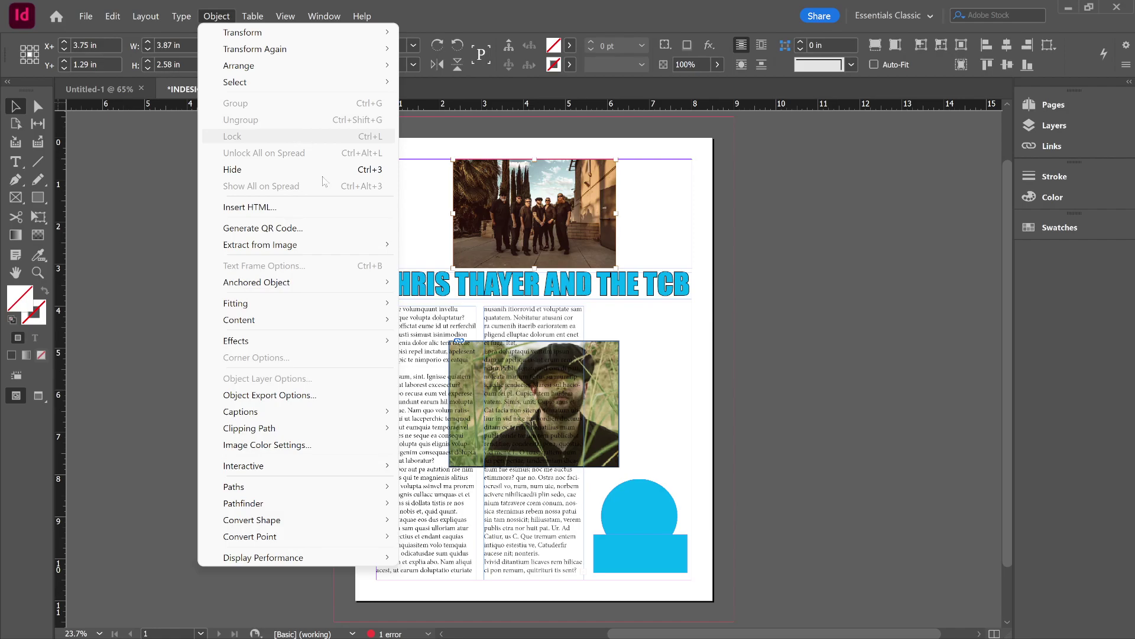
pyautogui.moveTo(324, 244)
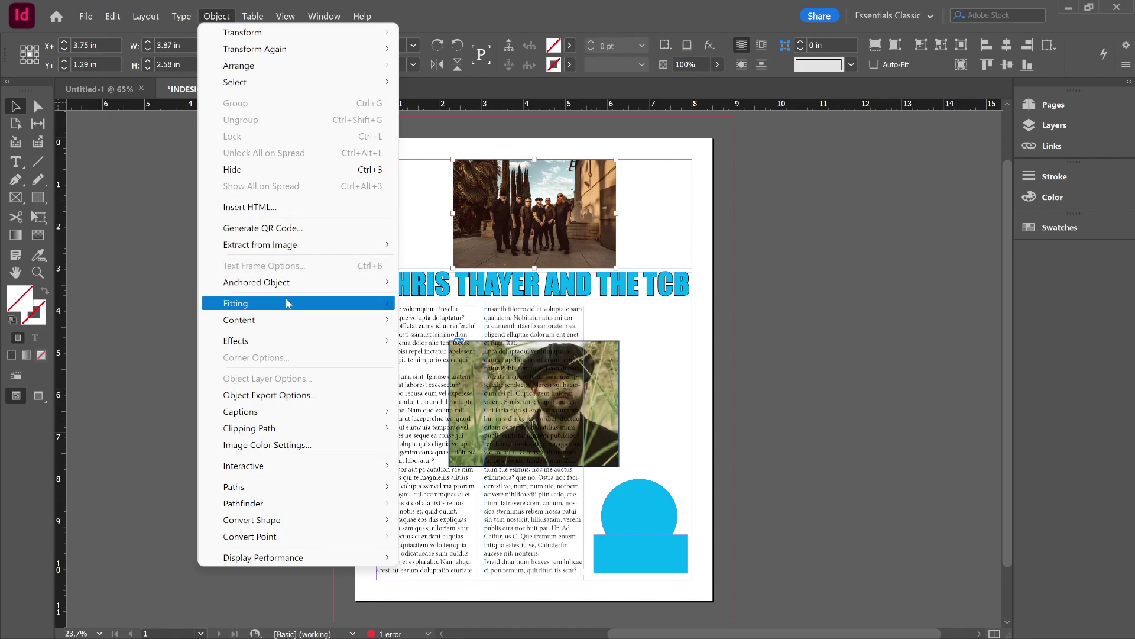
pyautogui.moveTo(287, 302)
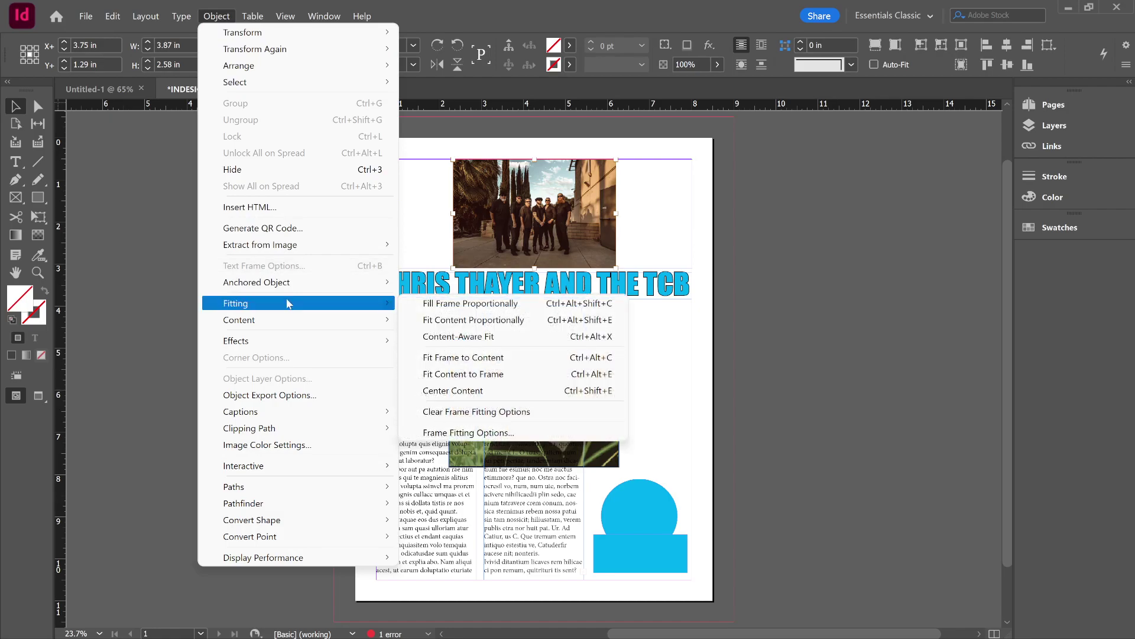
pyautogui.click(477, 307)
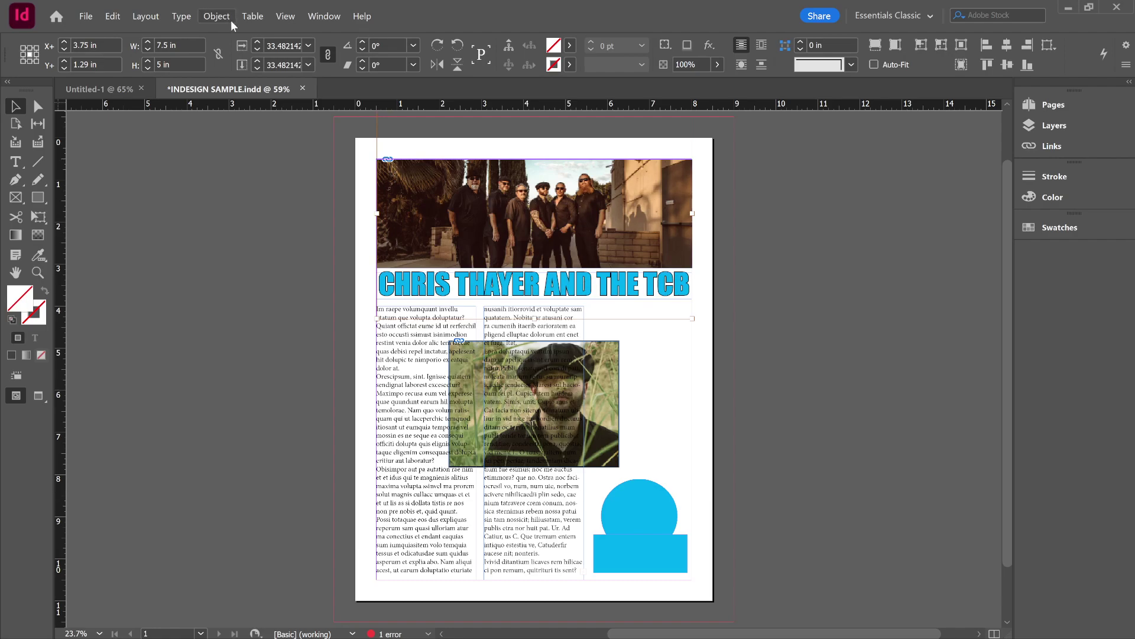
pyautogui.hotkey('ctrl', 'z')
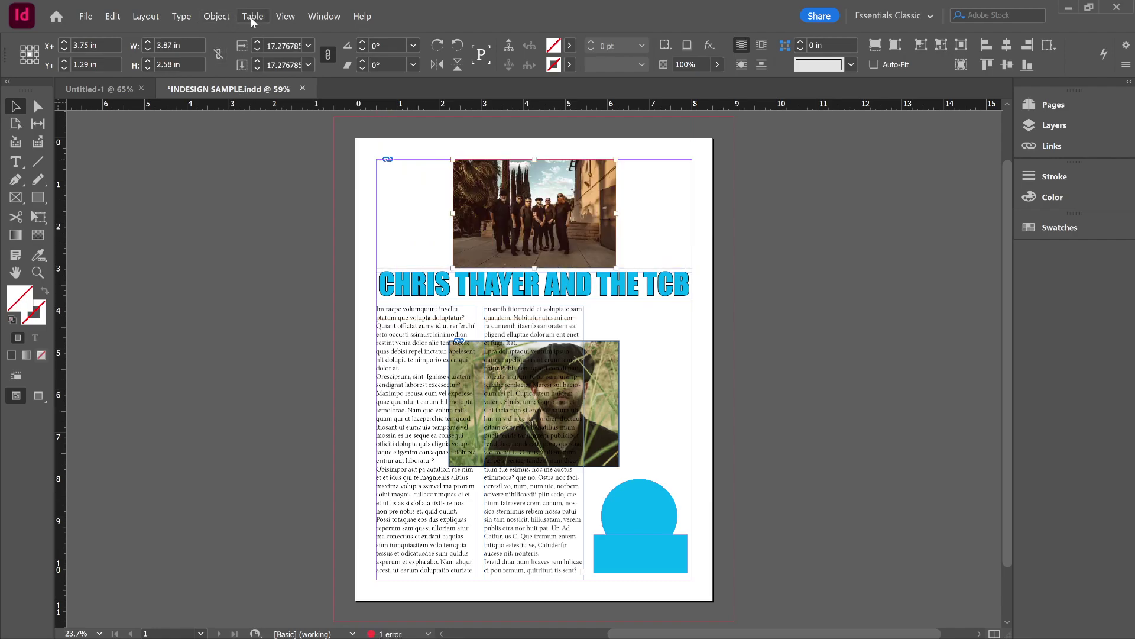
# - Fit the photo proportionally, apply Content-Aware Fit, and nudge the image up in its frame
pyautogui.click(217, 17)
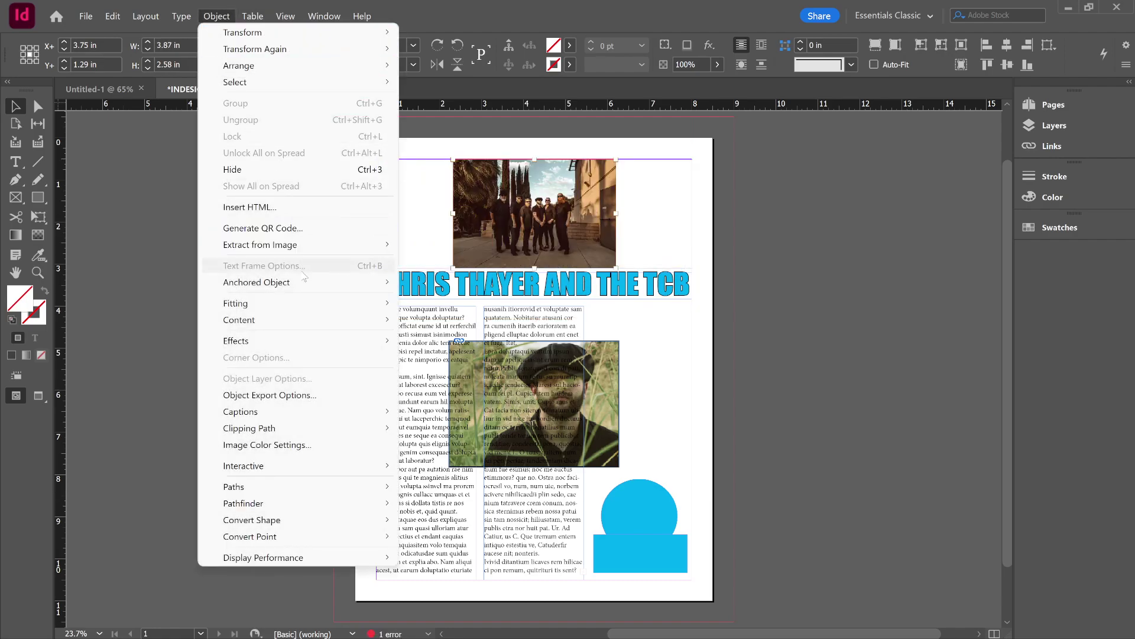
pyautogui.moveTo(334, 306)
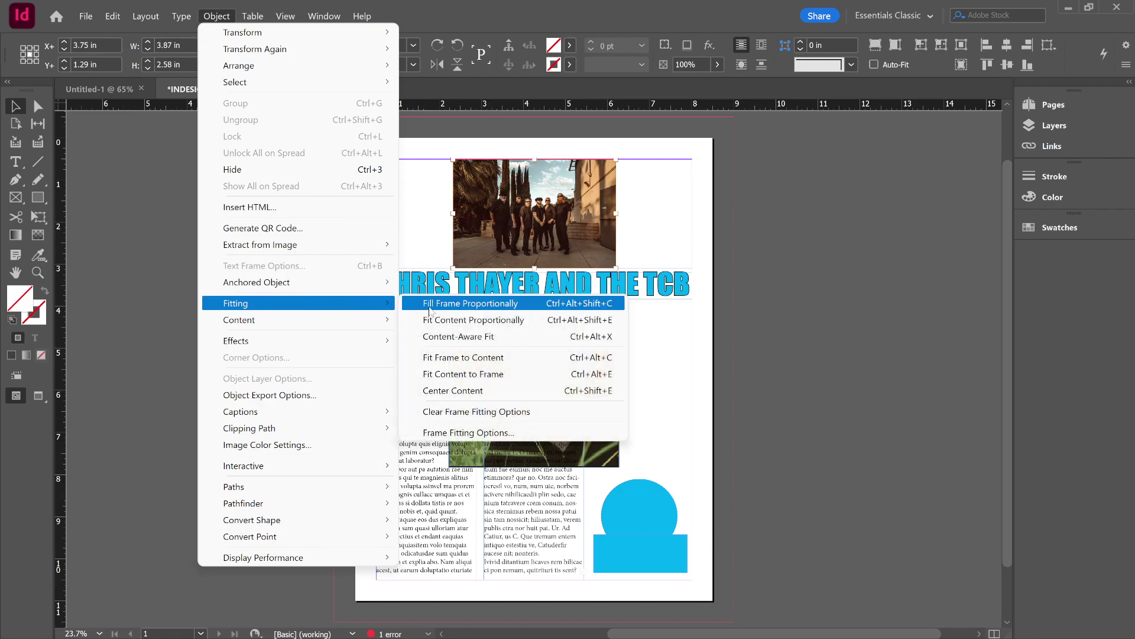
pyautogui.click(483, 320)
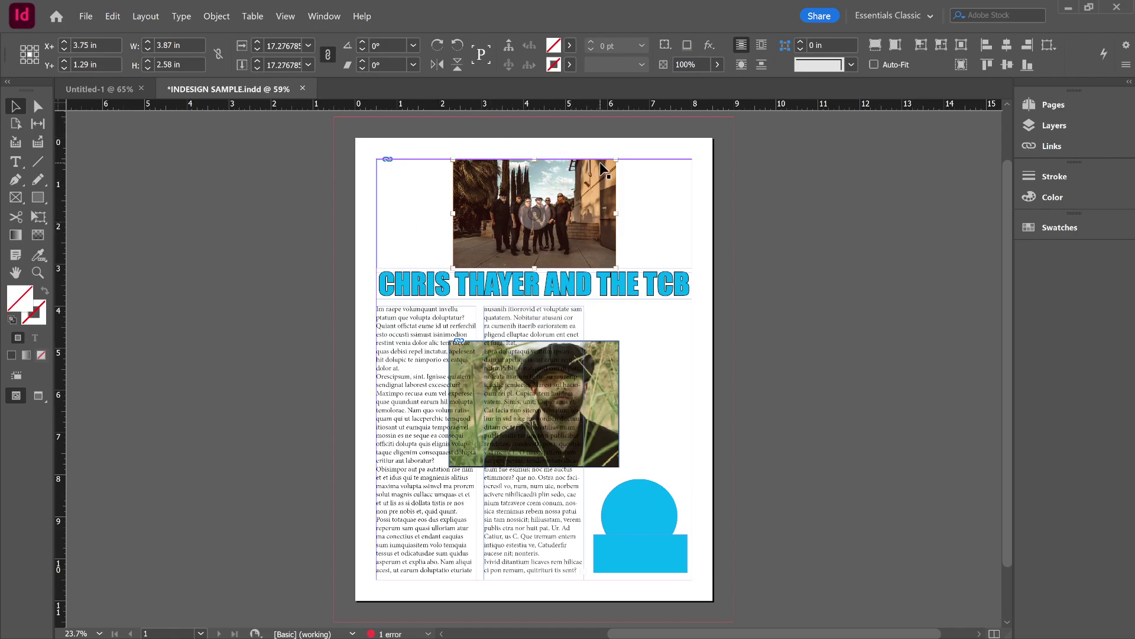
pyautogui.click(217, 18)
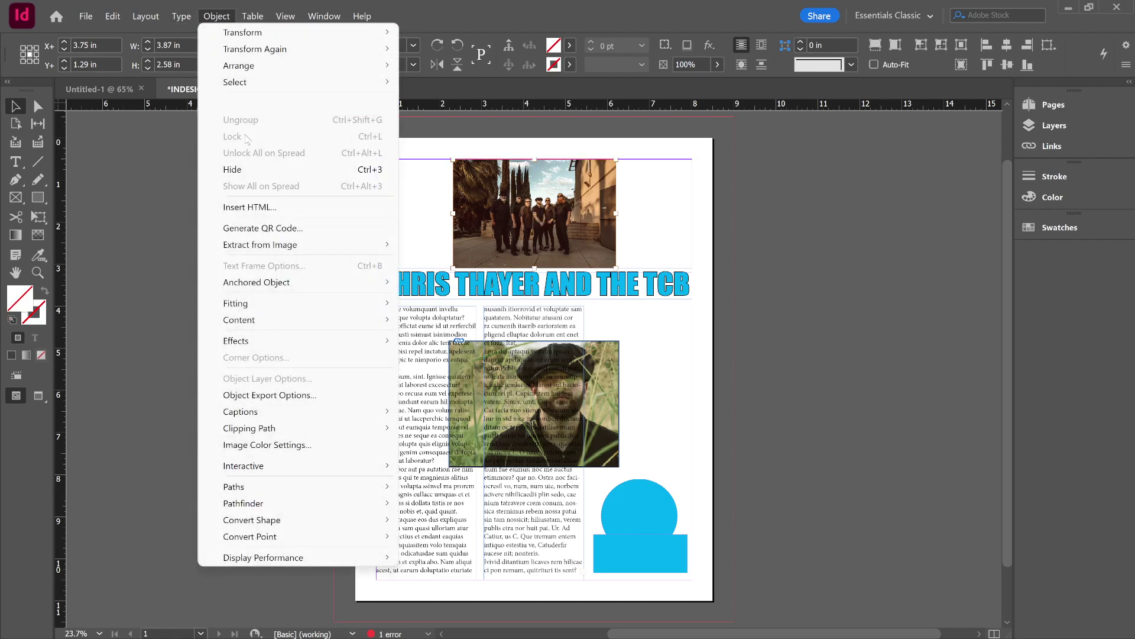
pyautogui.moveTo(352, 307)
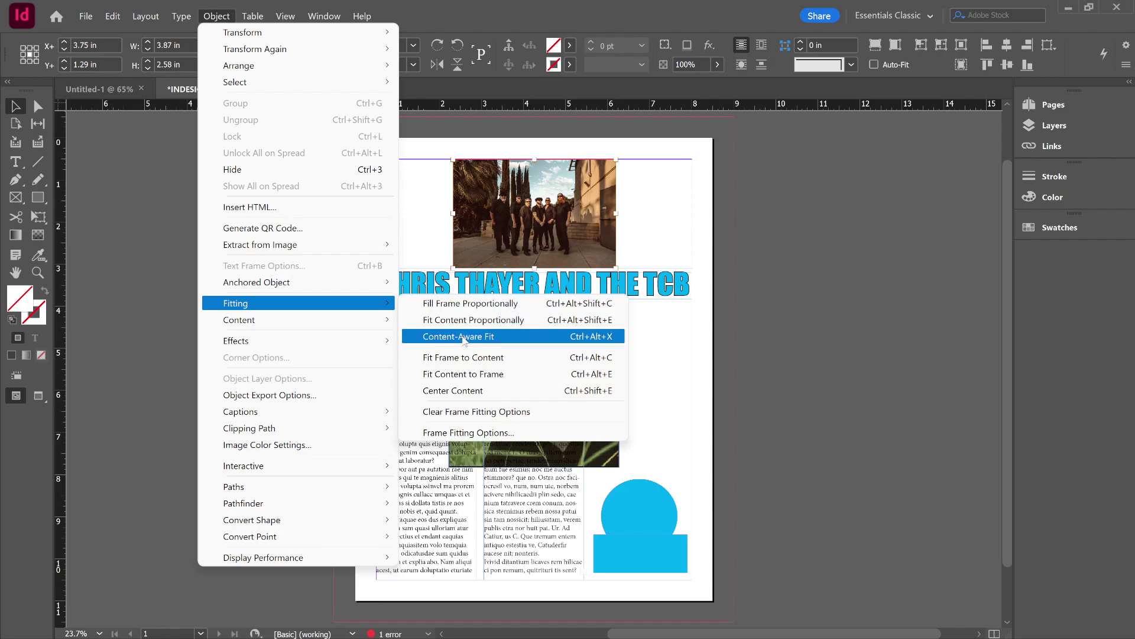
pyautogui.click(464, 337)
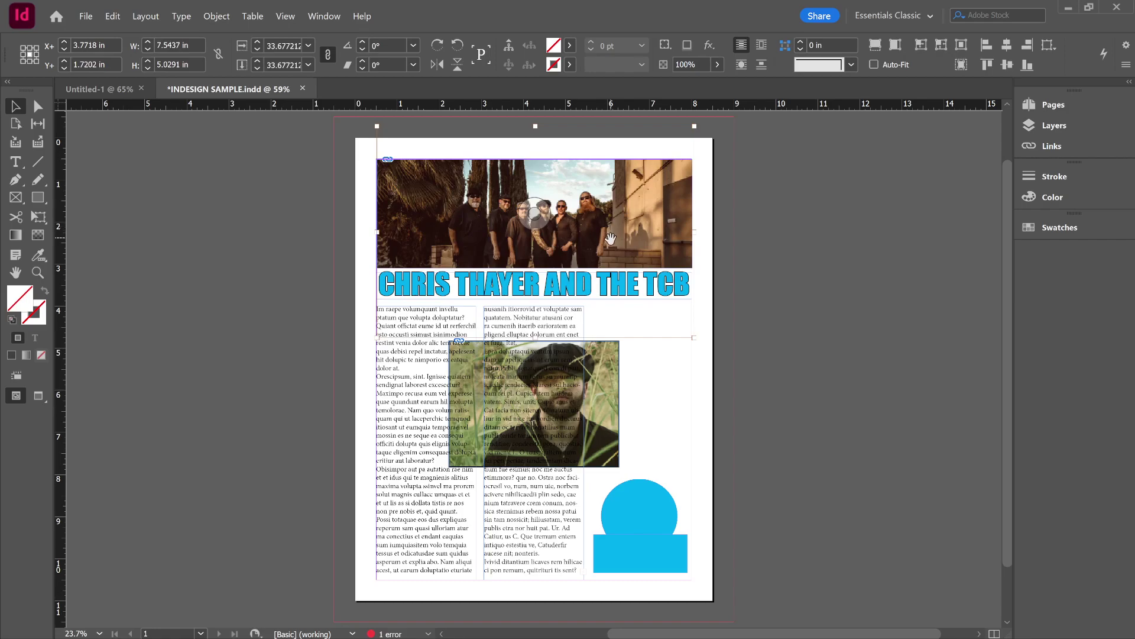
pyautogui.moveTo(543, 219); pyautogui.dragTo(548, 217)
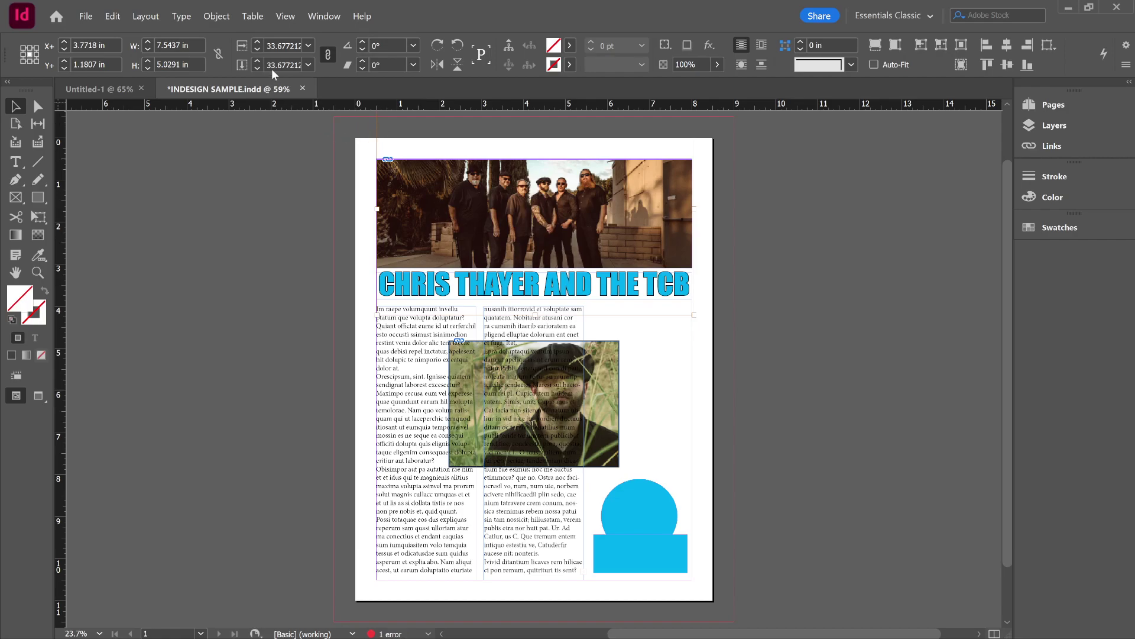
# - Select the portrait image in the lower frame and apply Center Content to it
pyautogui.click(221, 19)
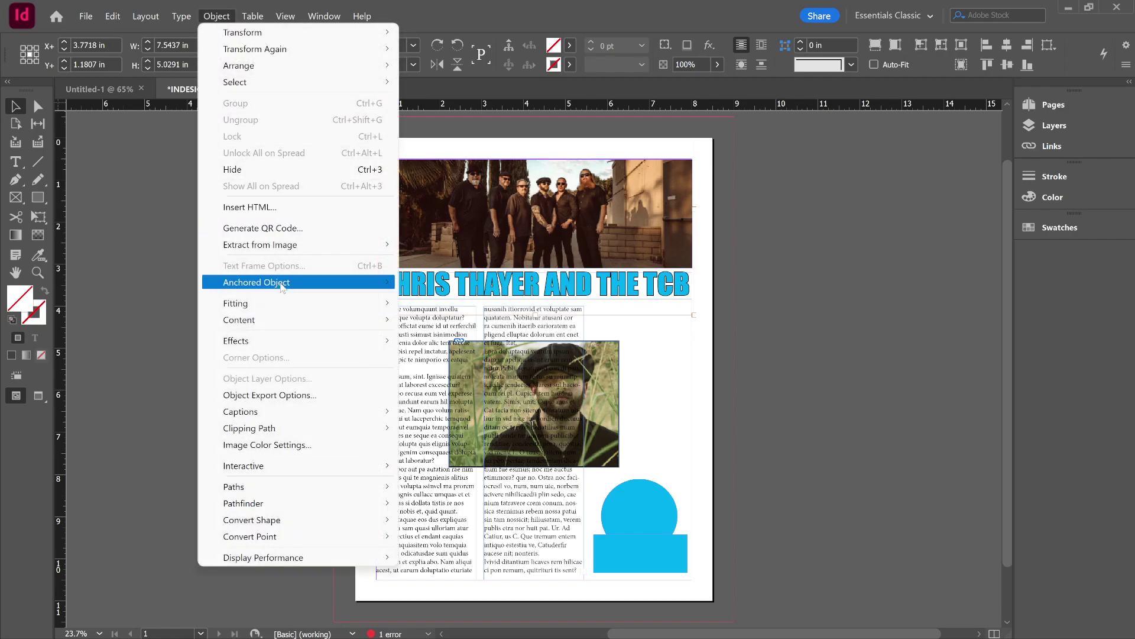
pyautogui.moveTo(285, 305)
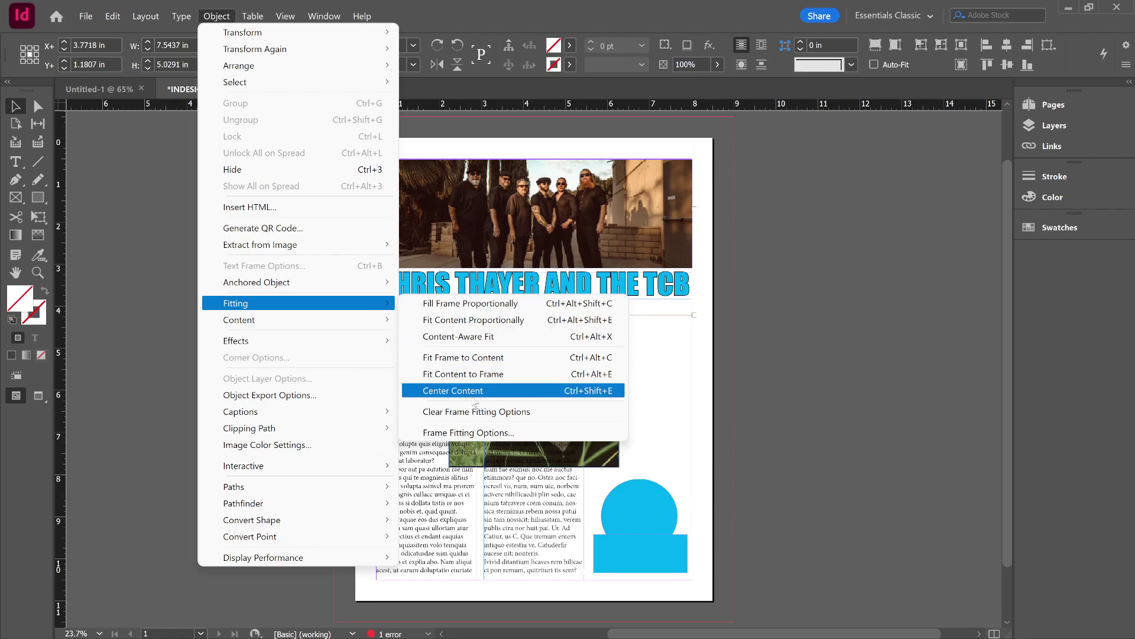
pyautogui.click(829, 131)
pyautogui.click(612, 399)
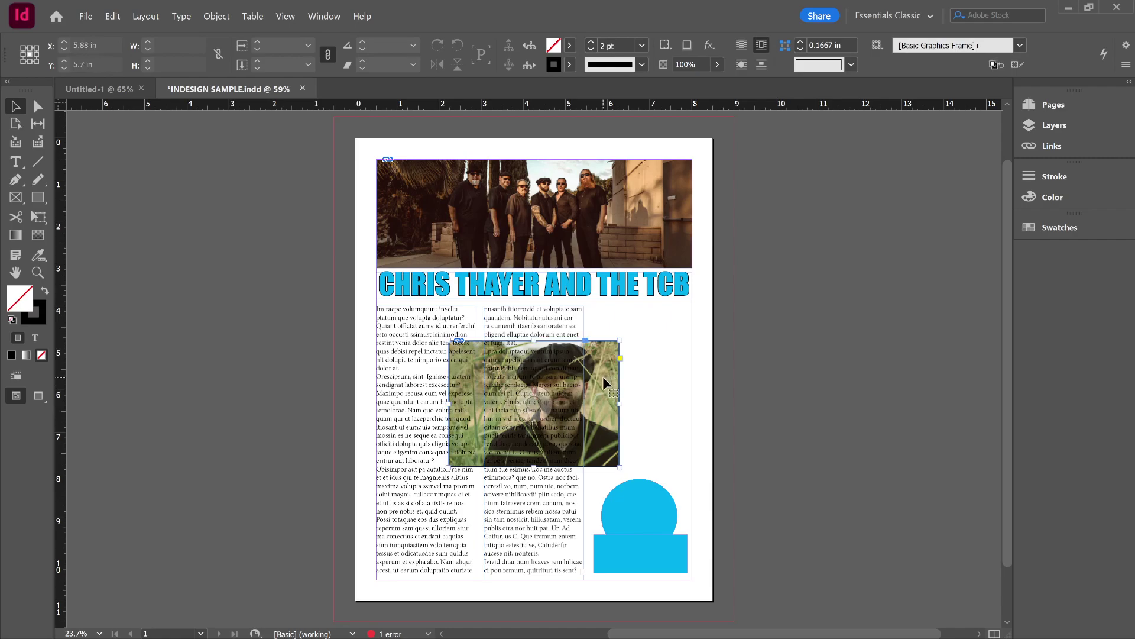
pyautogui.click(542, 392)
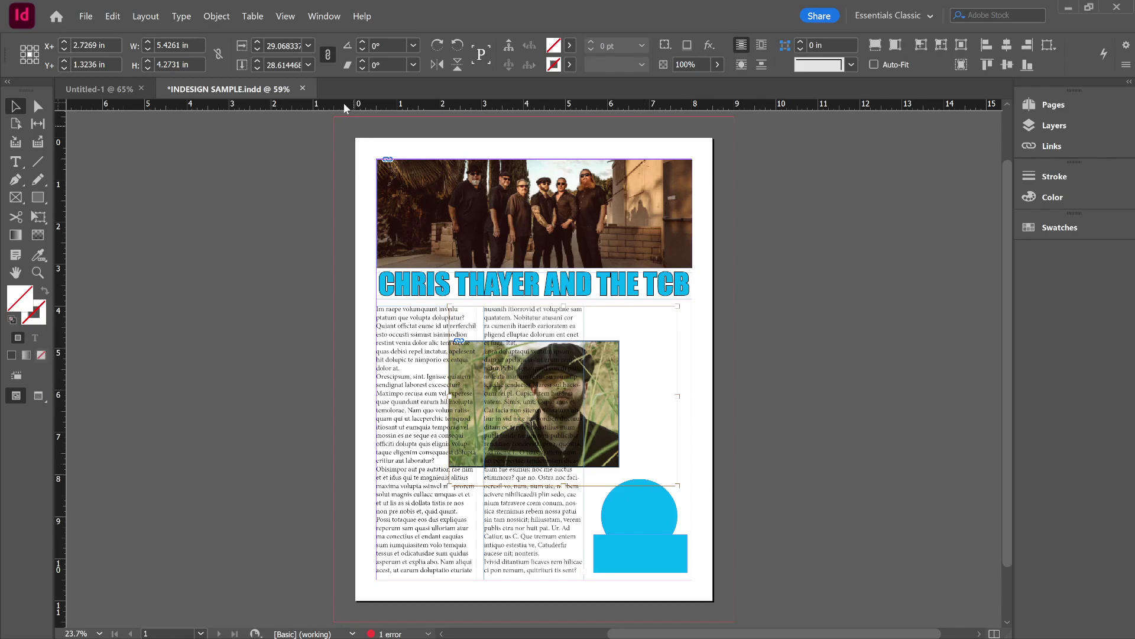
pyautogui.click(225, 15)
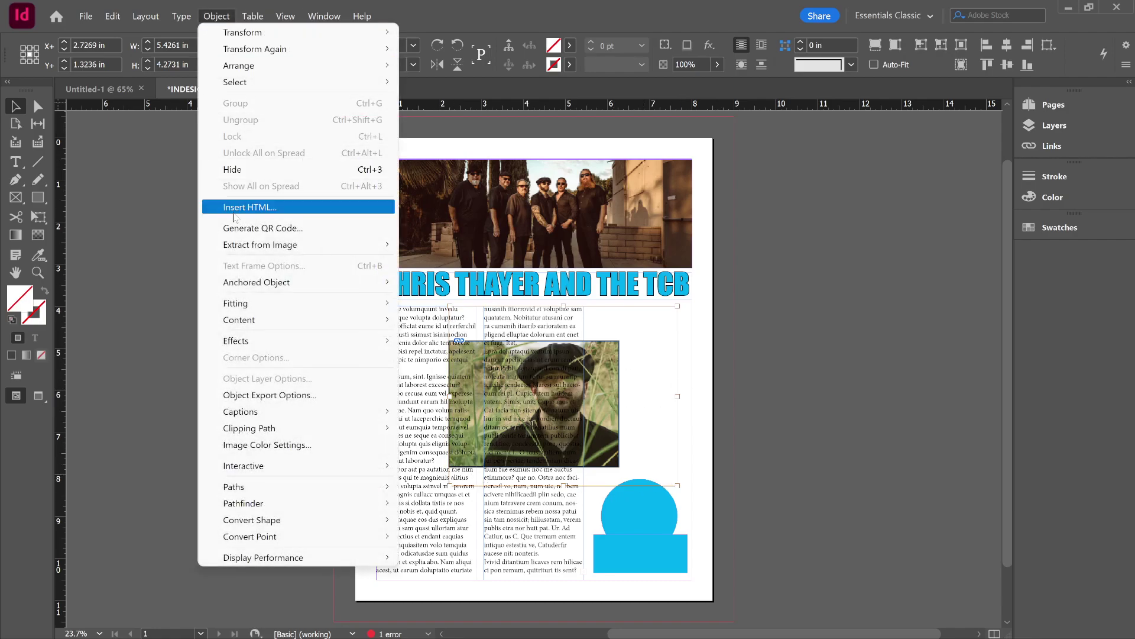
pyautogui.moveTo(259, 302)
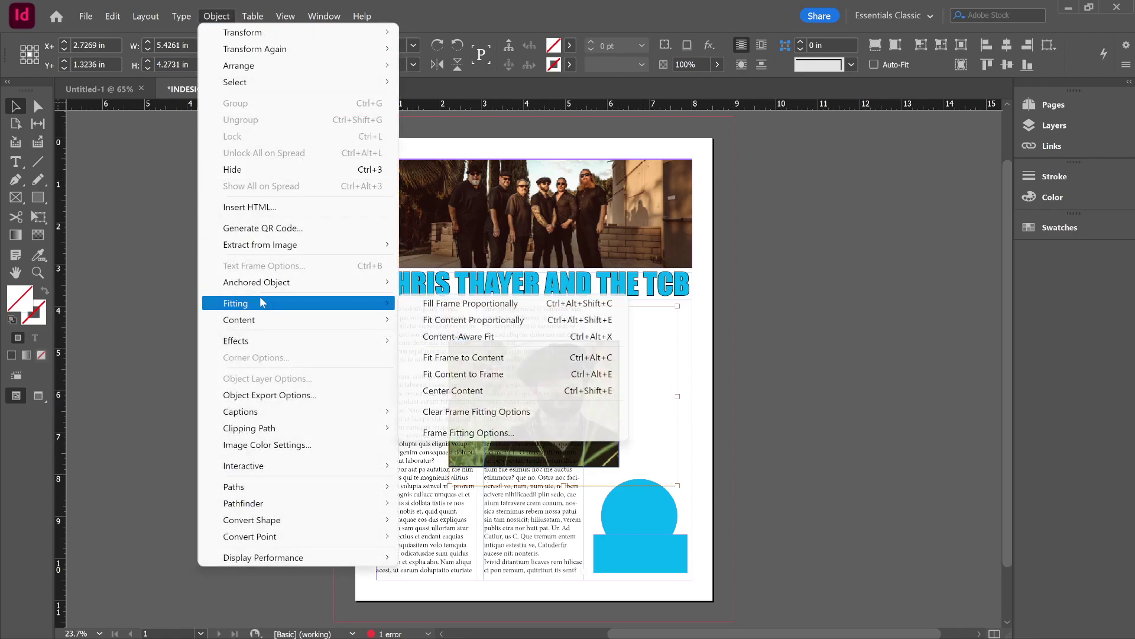
pyautogui.click(478, 391)
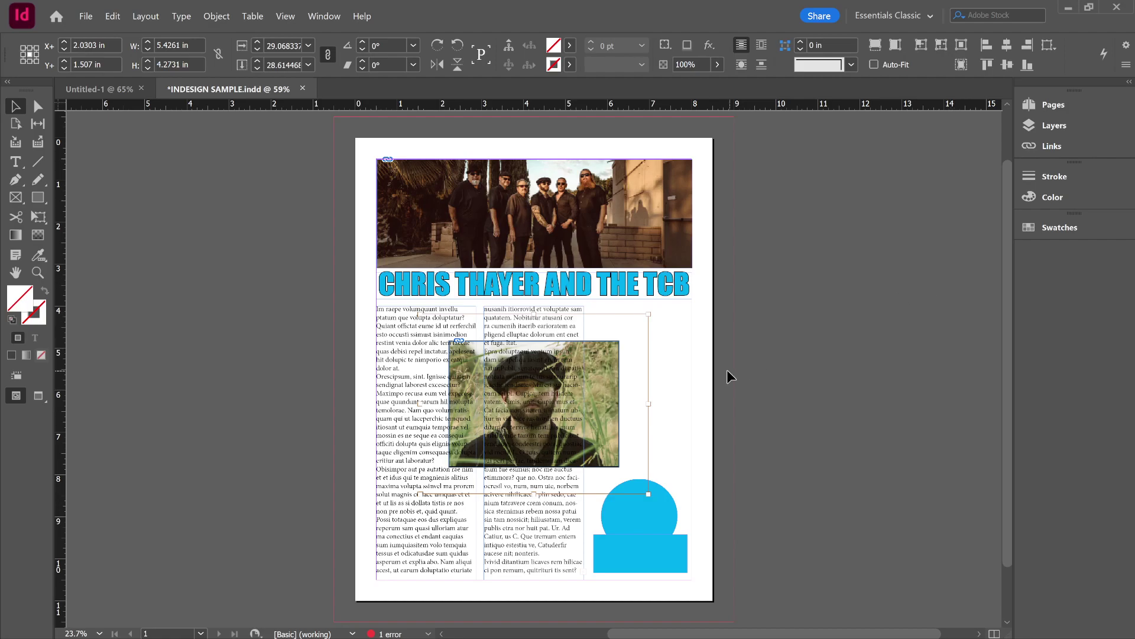
# - Zoom to 100% and adjust the height of the middle body-text frame
pyautogui.scroll(-2, 728, 371)
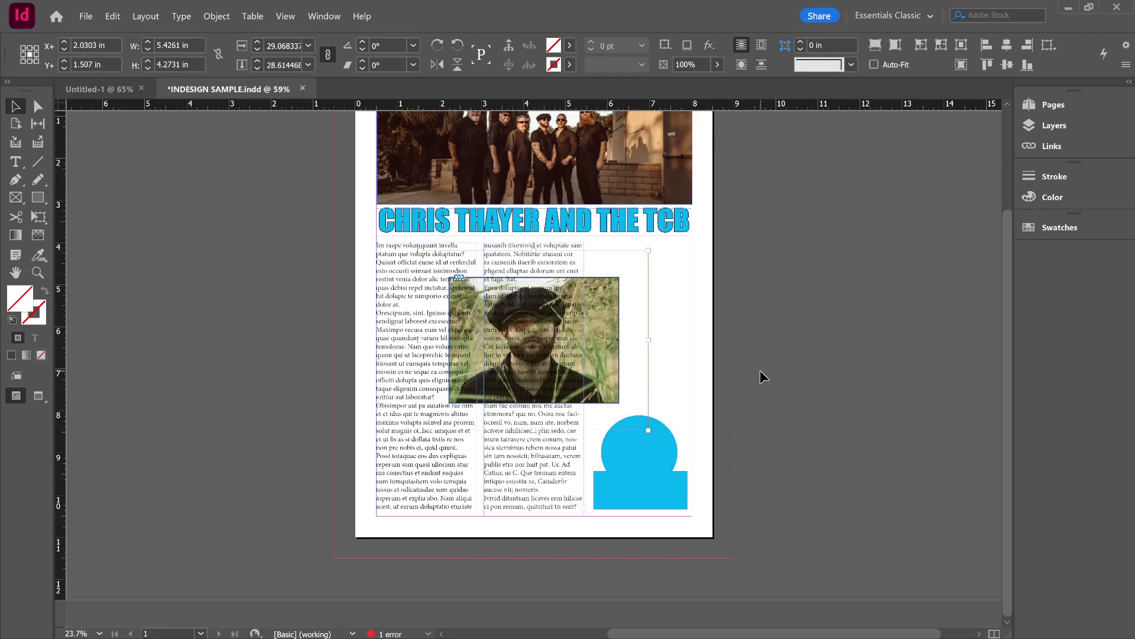
pyautogui.hotkey('ctrl', '1')
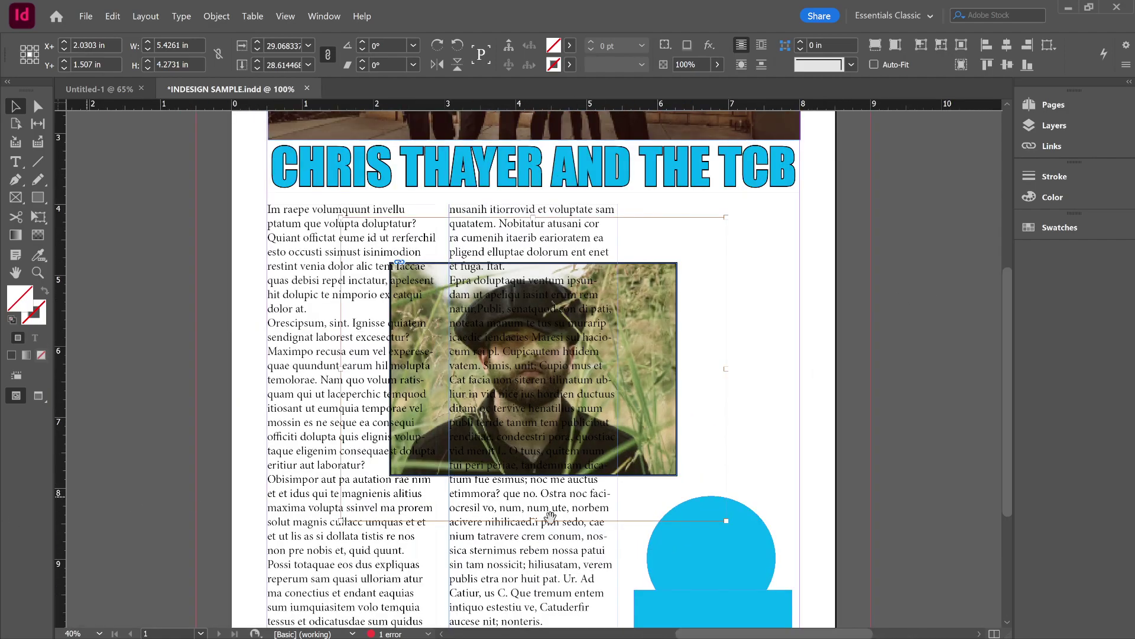
pyautogui.scroll(-5, 568, 508)
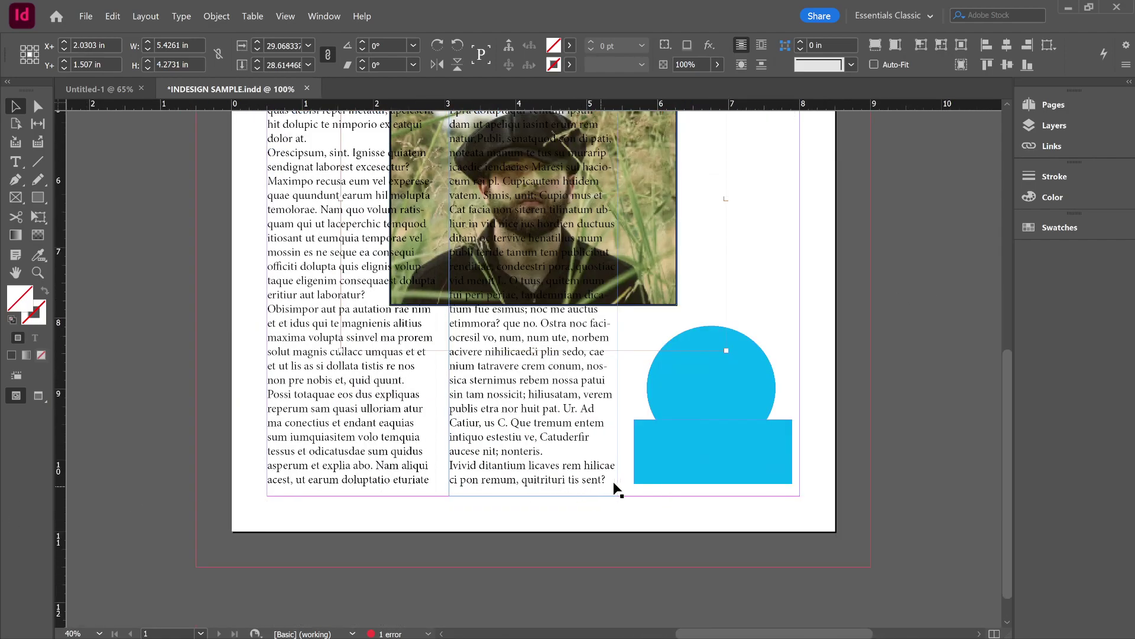
pyautogui.click(553, 388)
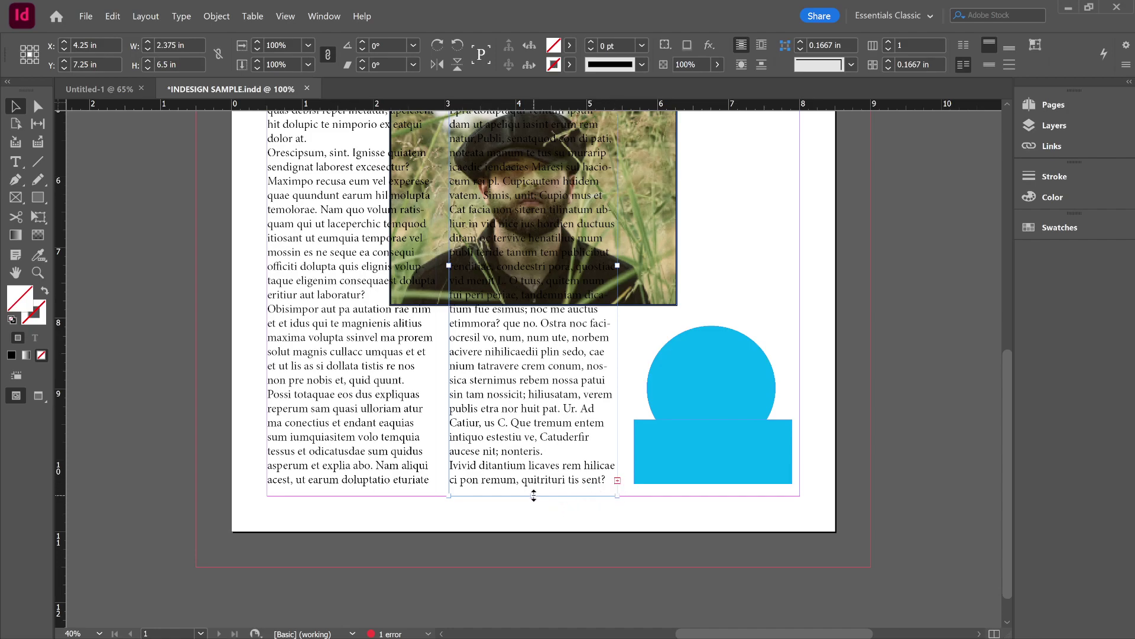
pyautogui.moveTo(532, 496)
pyautogui.mouseDown()
pyautogui.moveTo(546, 602)
pyautogui.moveTo(539, 501)
pyautogui.moveTo(550, 493)
pyautogui.mouseUp()
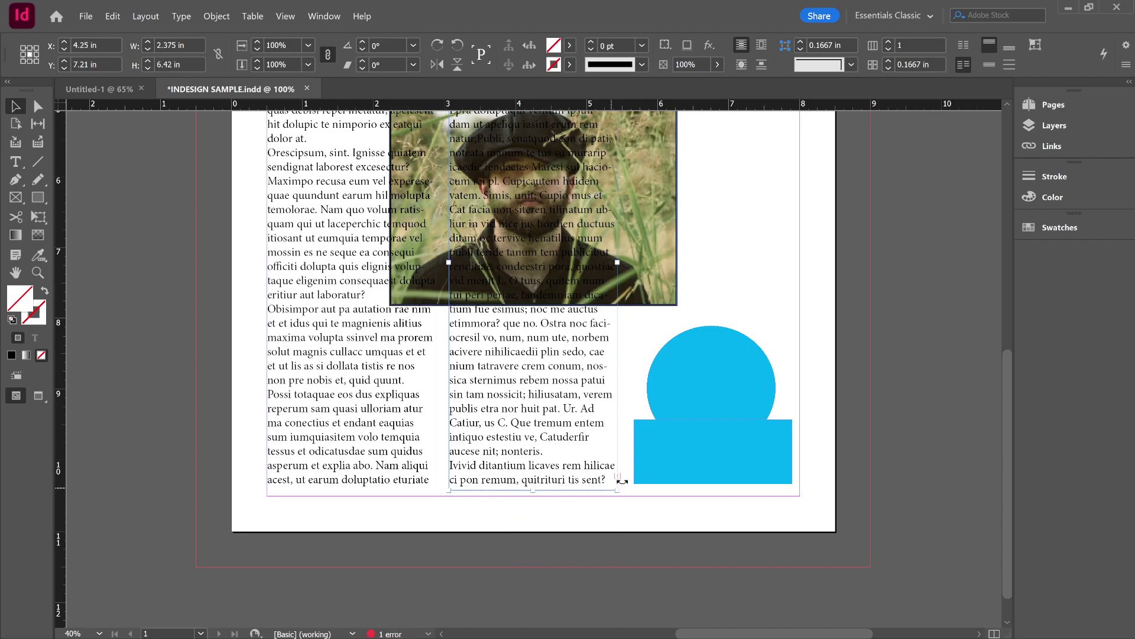
# - Thread the middle frame's overflow text into a new frame drawn in the right column
pyautogui.scroll(2, 763, 489)
pyautogui.scroll(1, 763, 490)
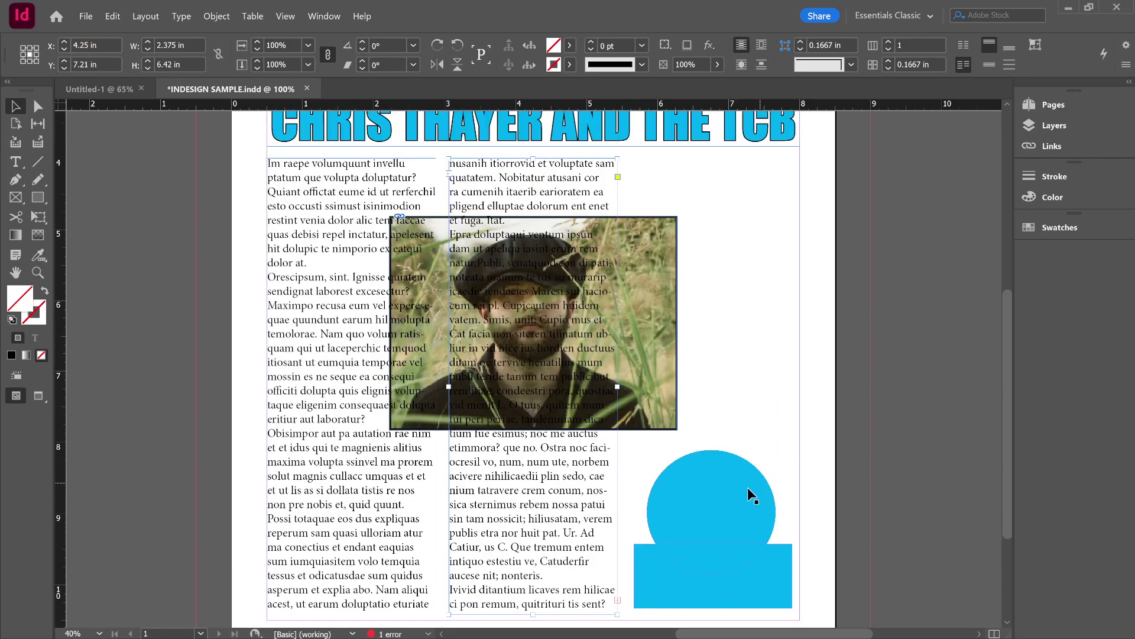
pyautogui.click(617, 600)
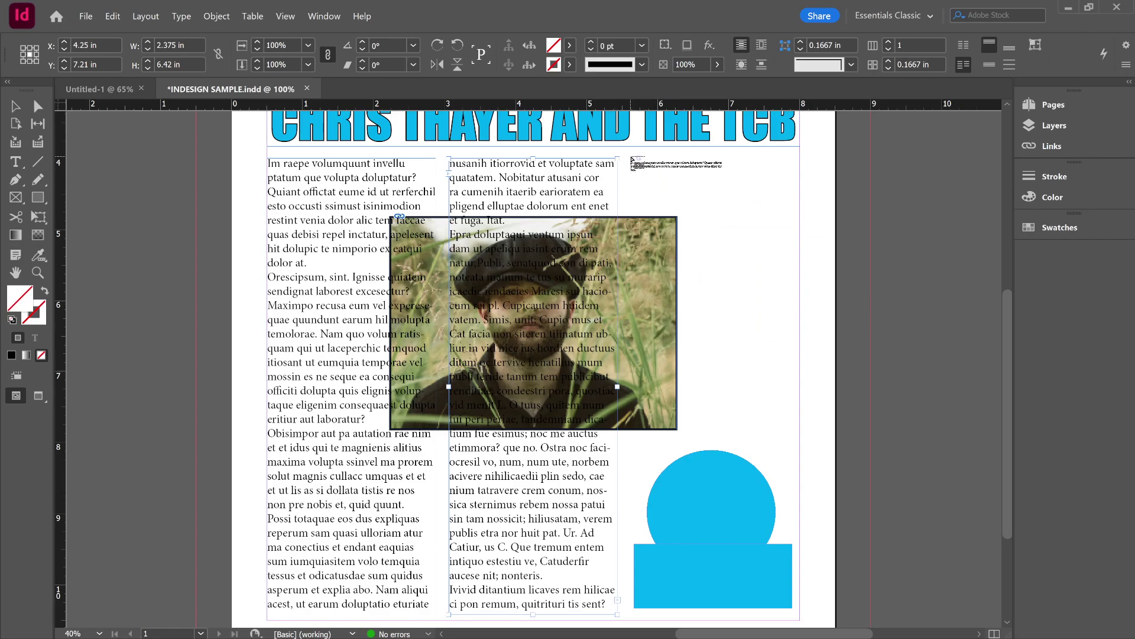
pyautogui.moveTo(632, 160); pyautogui.dragTo(800, 551)
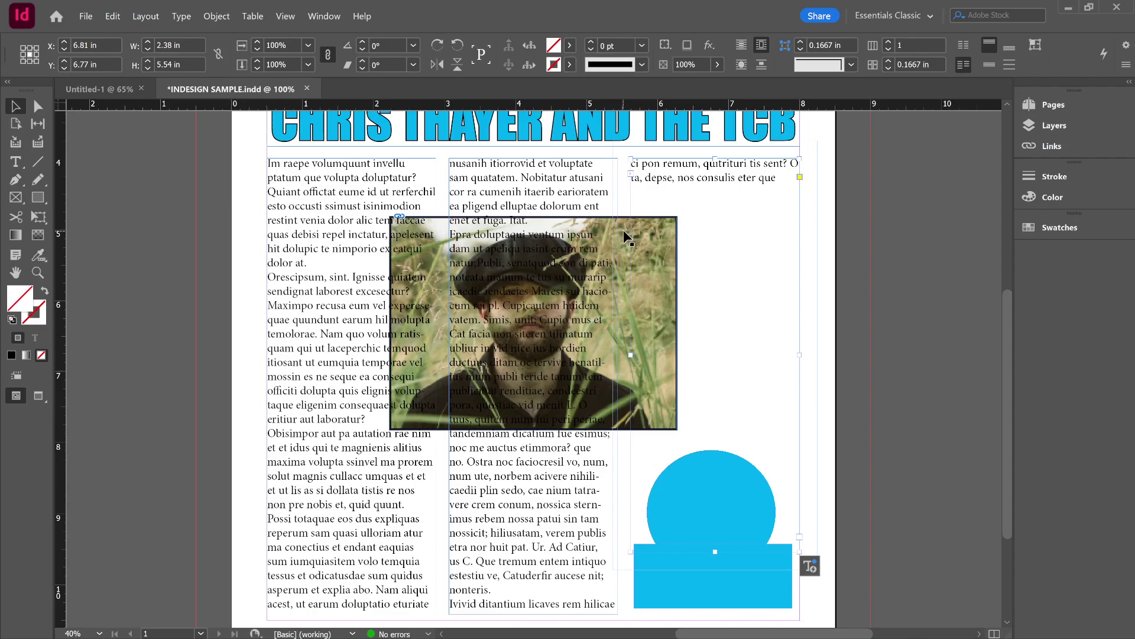
pyautogui.click(624, 238)
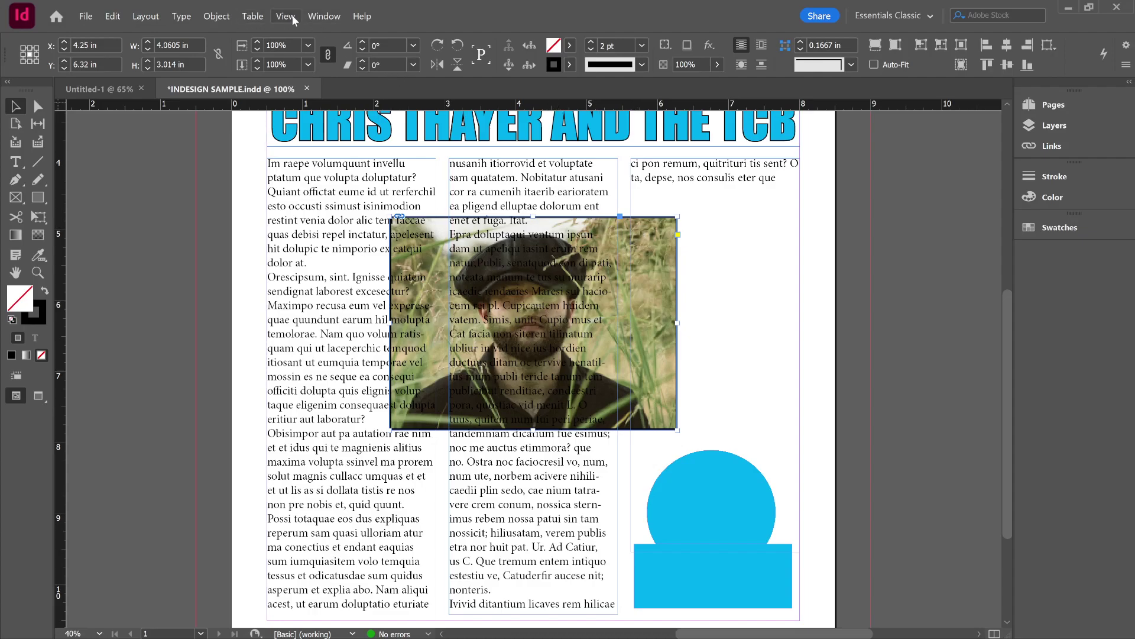
# - Wrap the body text around the portrait frame's bounding box via the Text Wrap panel
pyautogui.click(323, 16)
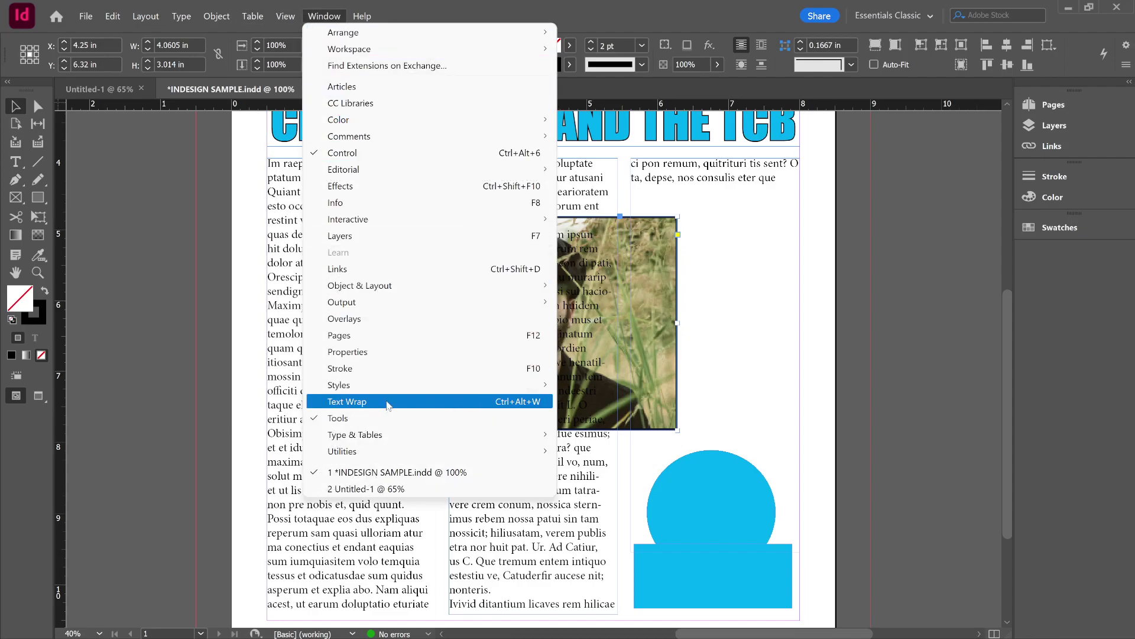
pyautogui.click(390, 405)
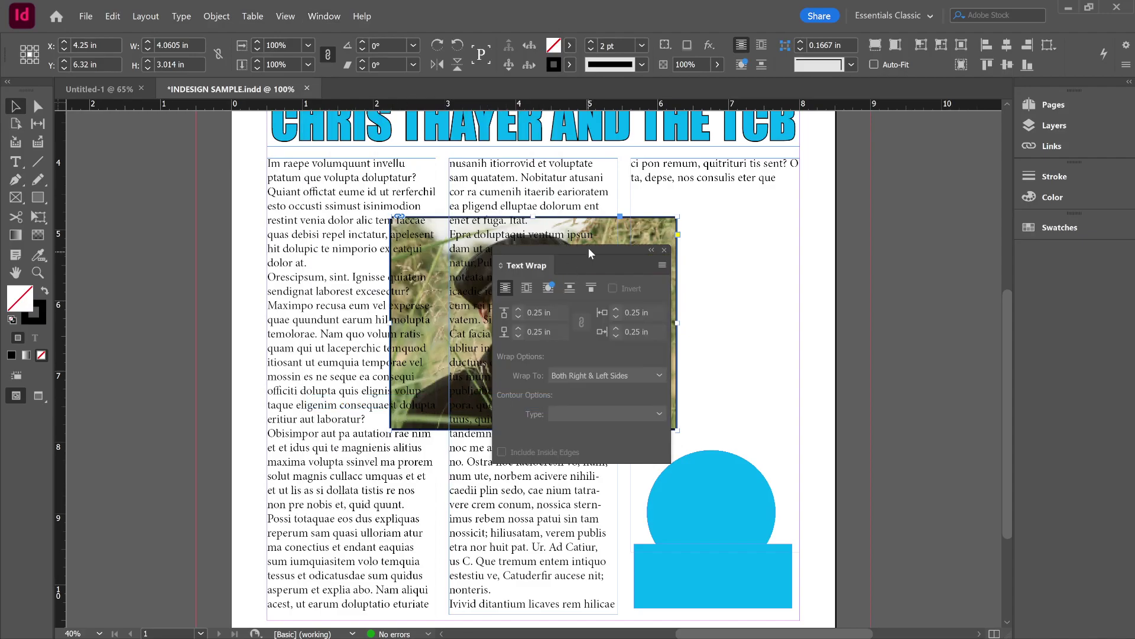
pyautogui.moveTo(588, 247); pyautogui.dragTo(833, 215)
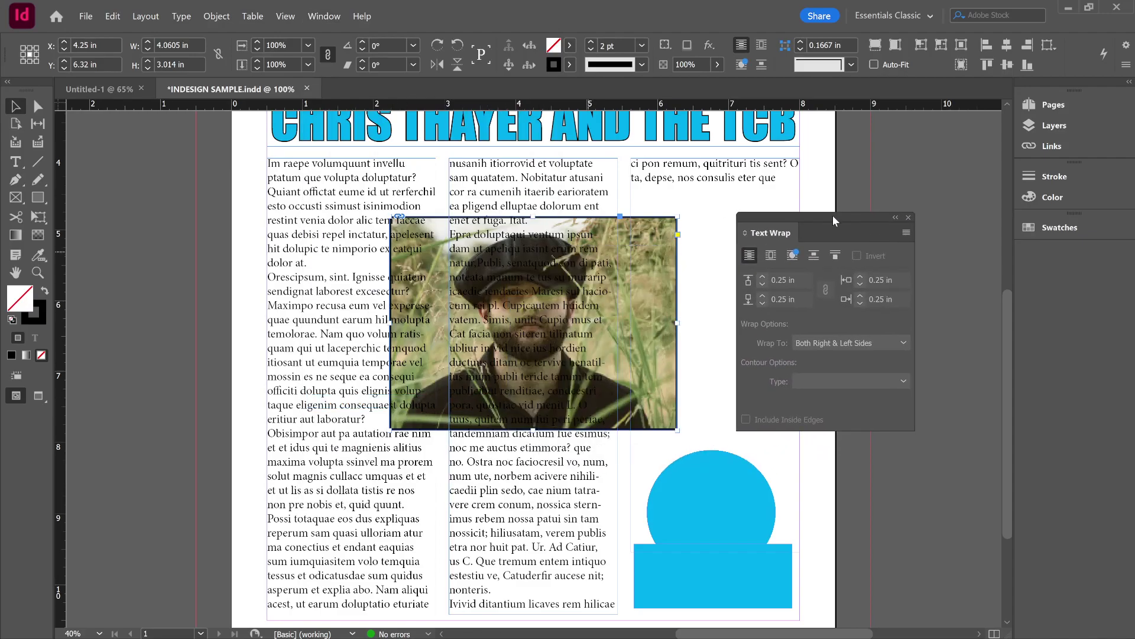
pyautogui.click(771, 255)
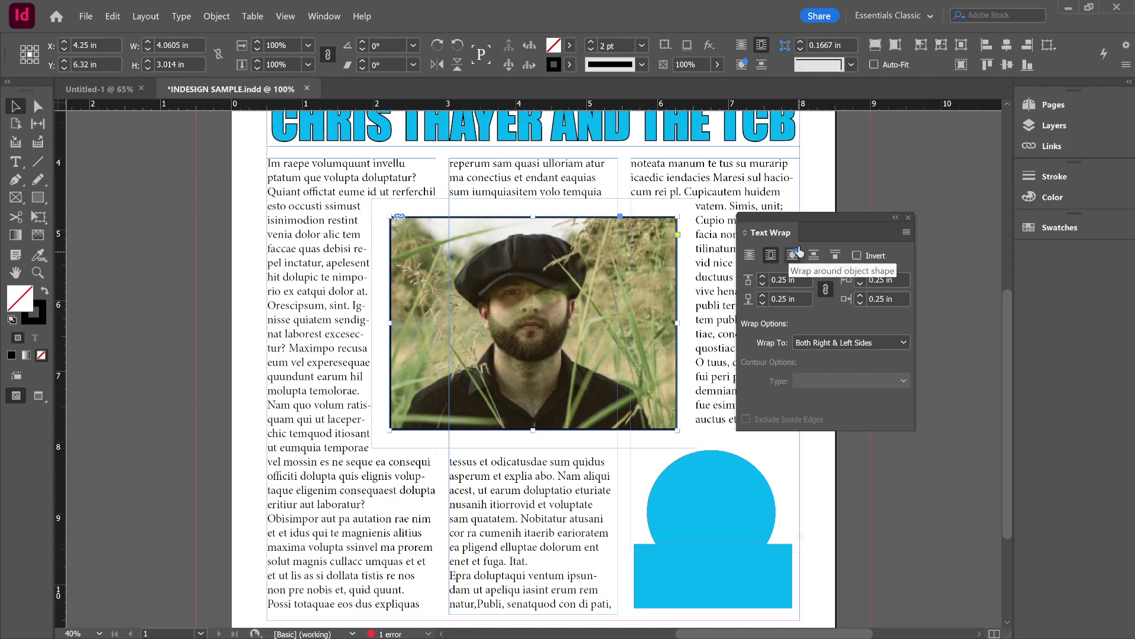
# - Set the linked text wrap offsets to 0.25 in on every side and close the panel
pyautogui.click(763, 284)
pyautogui.click(762, 285)
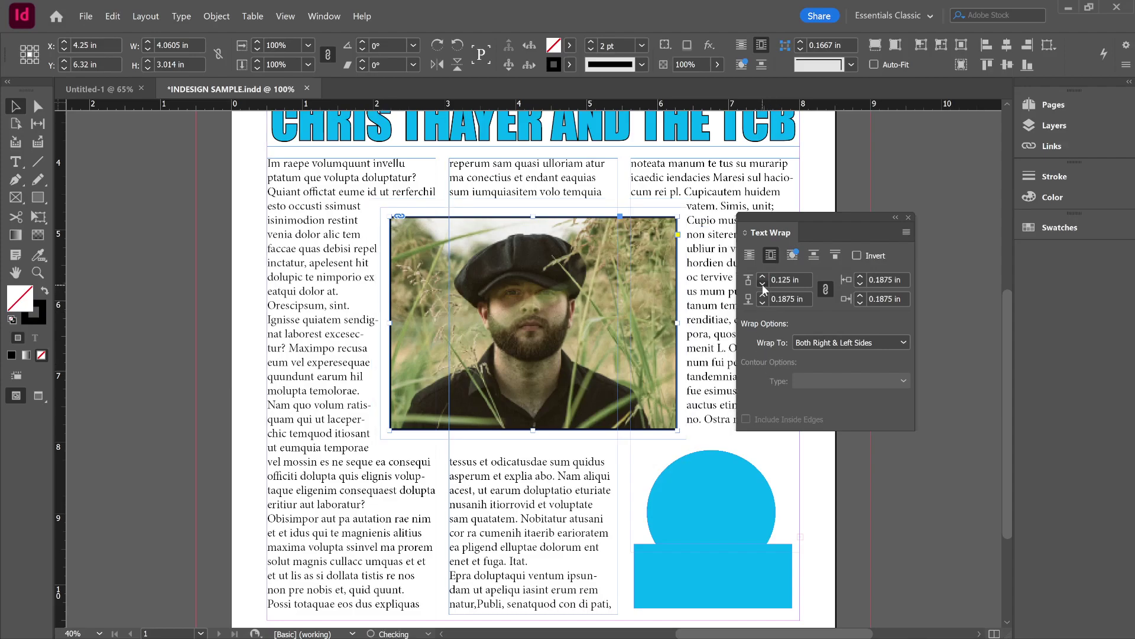
pyautogui.click(762, 284)
pyautogui.click(762, 284)
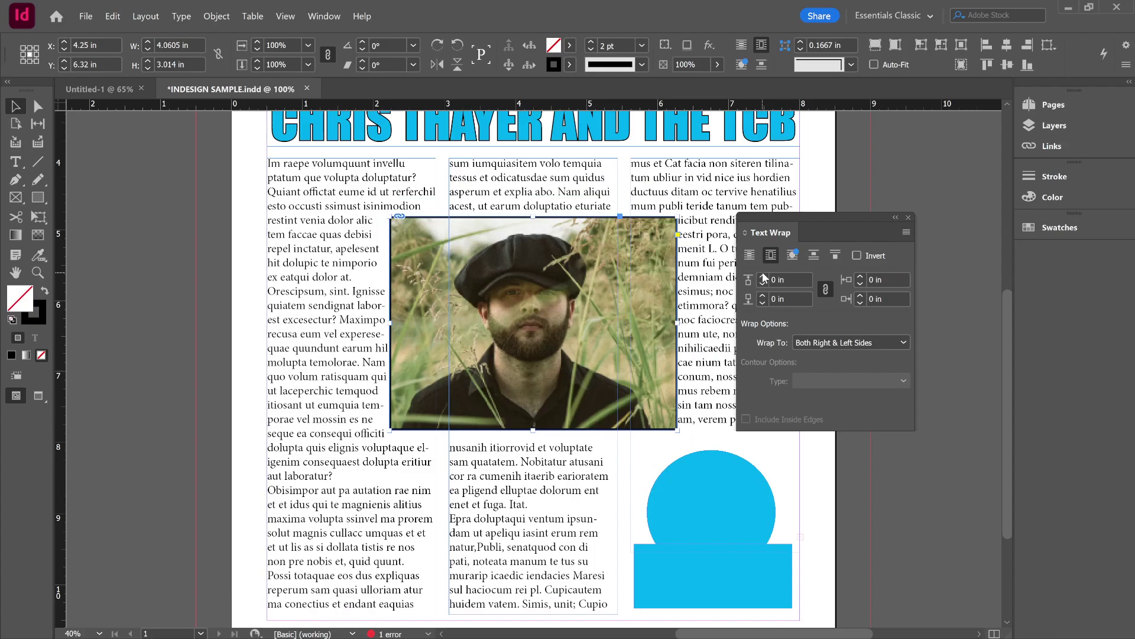
pyautogui.click(762, 276)
pyautogui.click(763, 276)
pyautogui.click(762, 276)
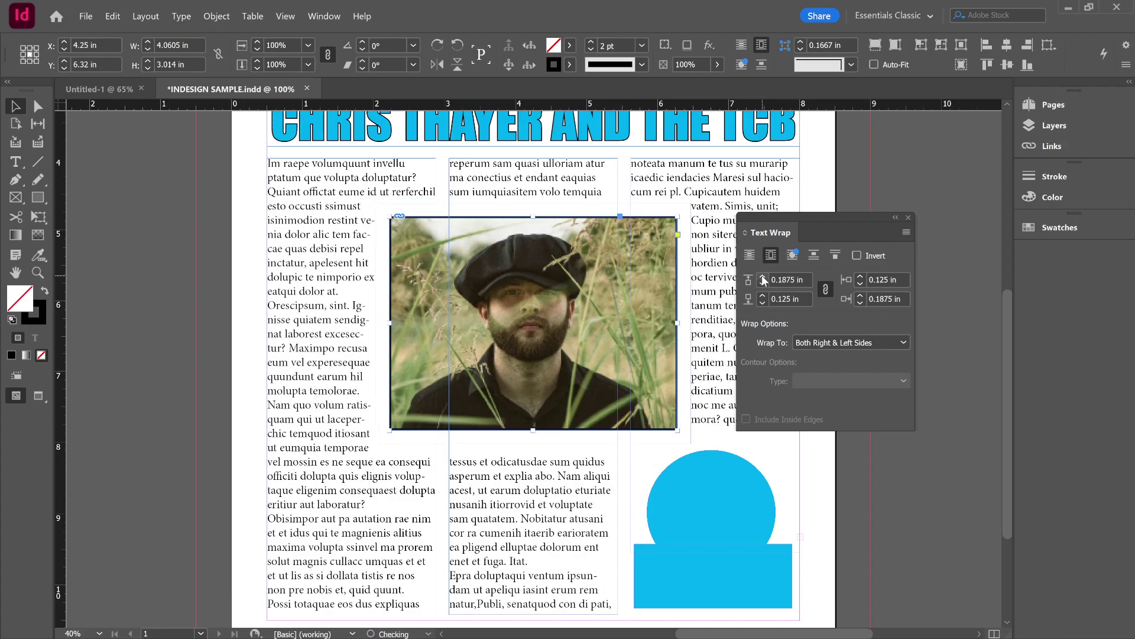
pyautogui.click(762, 277)
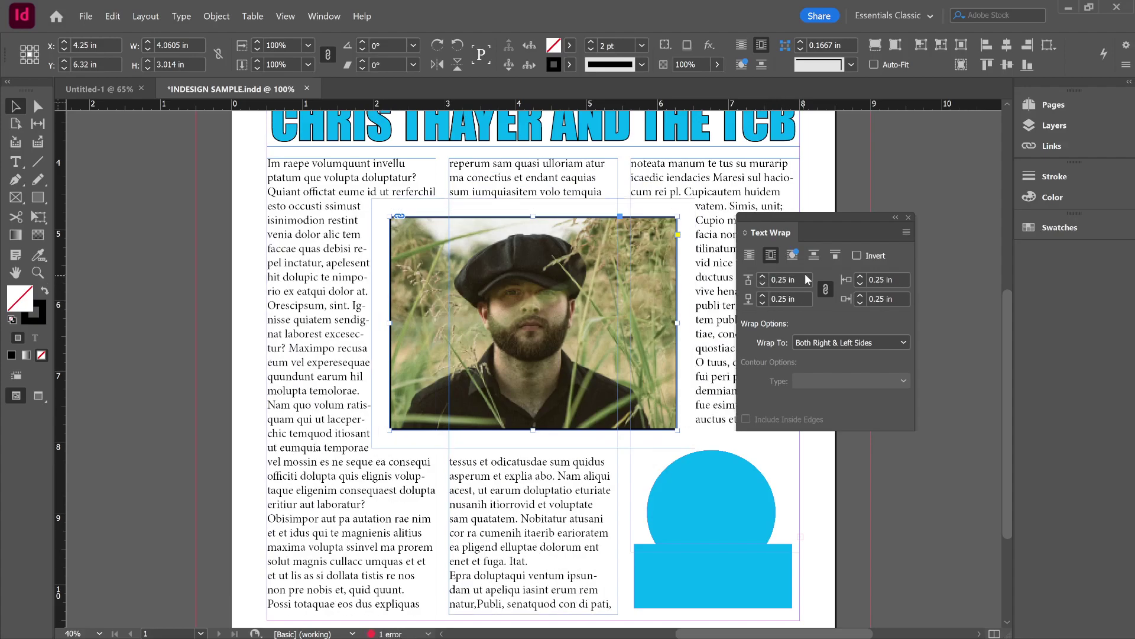
pyautogui.click(909, 217)
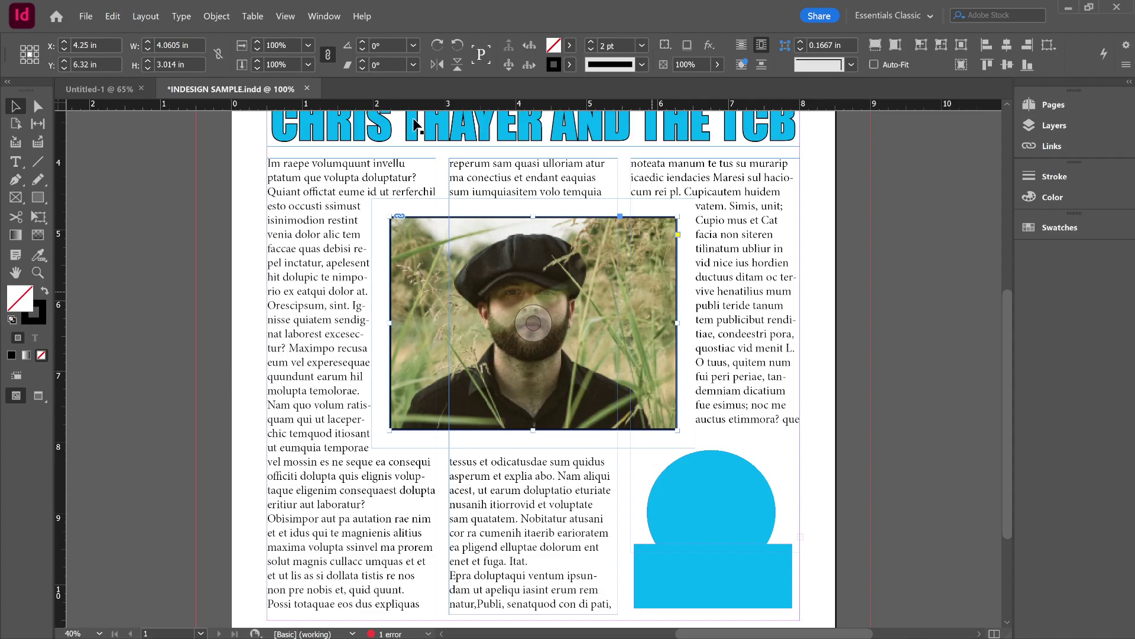
# - Open the Preflight panel from Window > Output
pyautogui.click(324, 18)
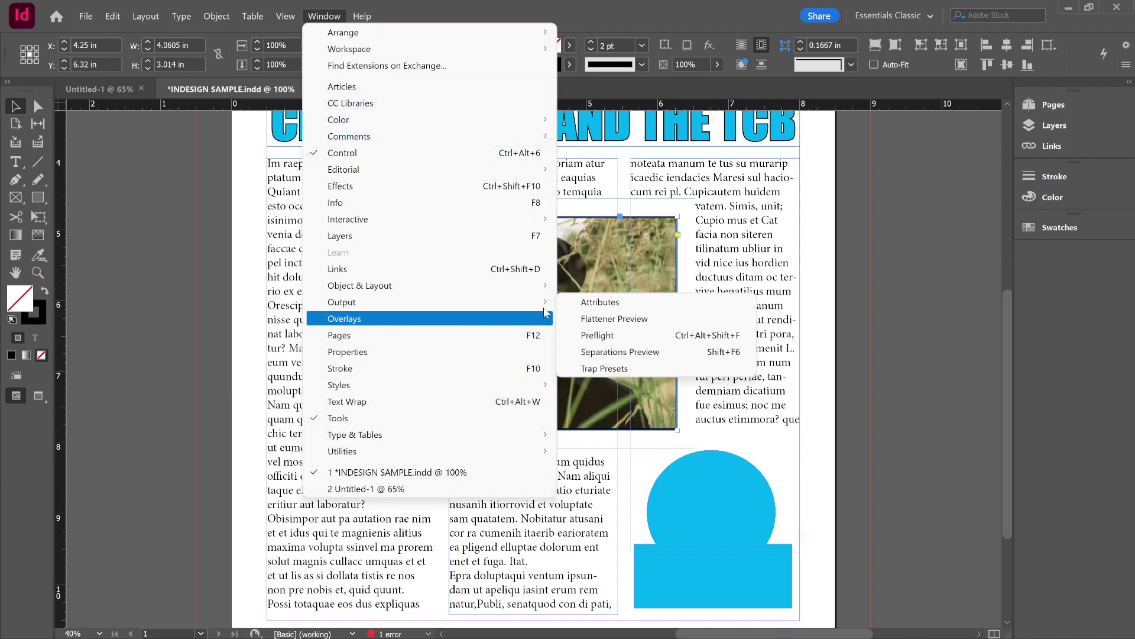
pyautogui.moveTo(554, 286)
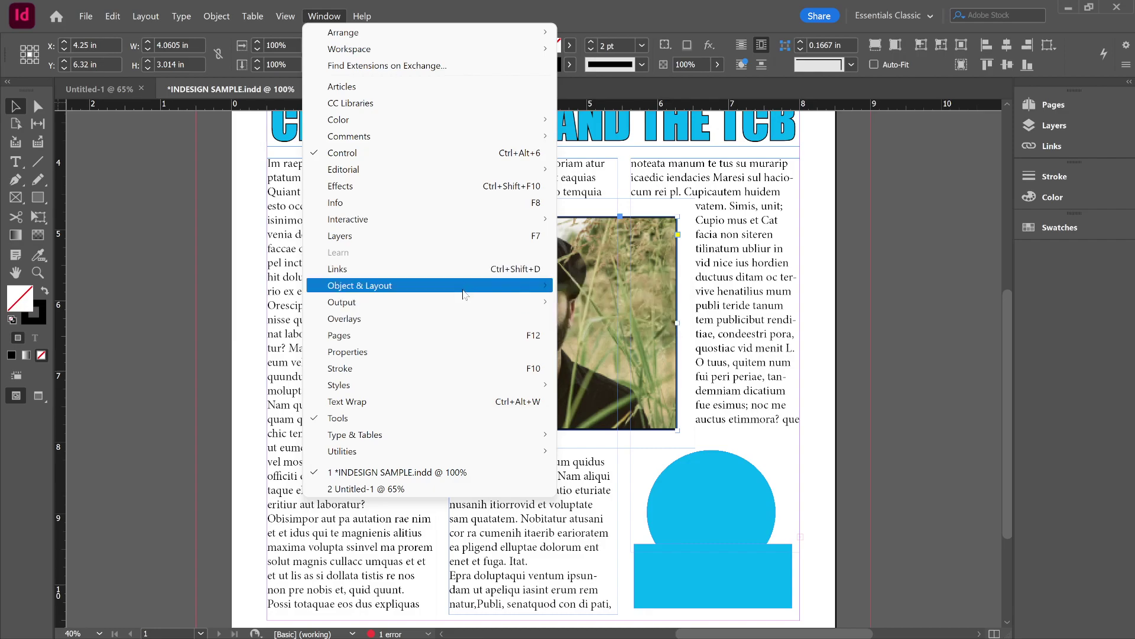
pyautogui.moveTo(466, 301)
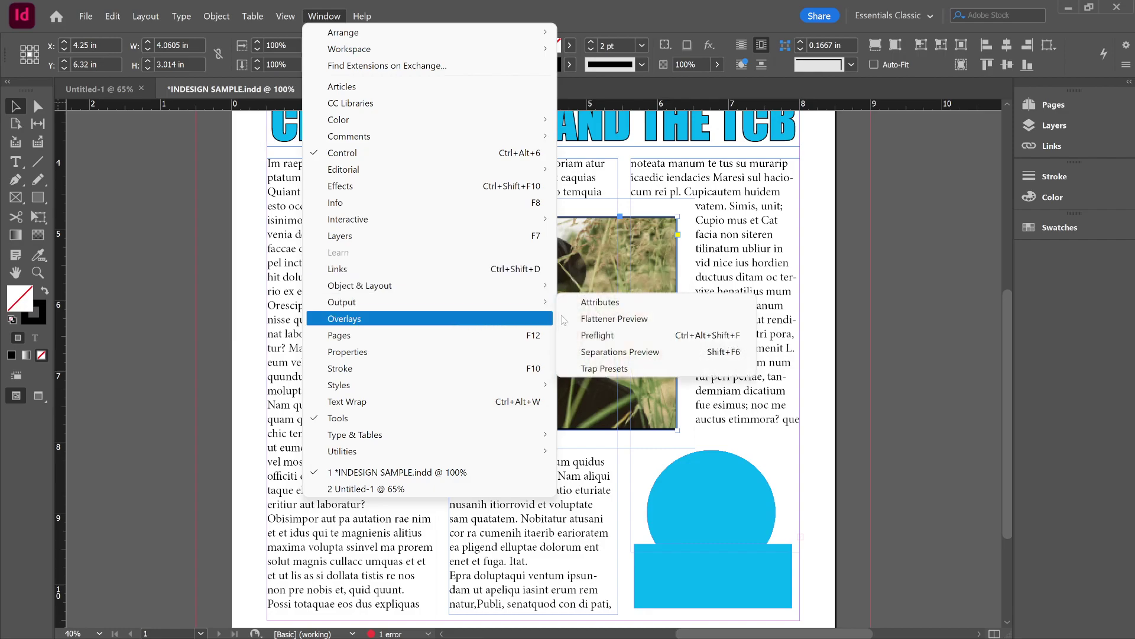
pyautogui.click(593, 336)
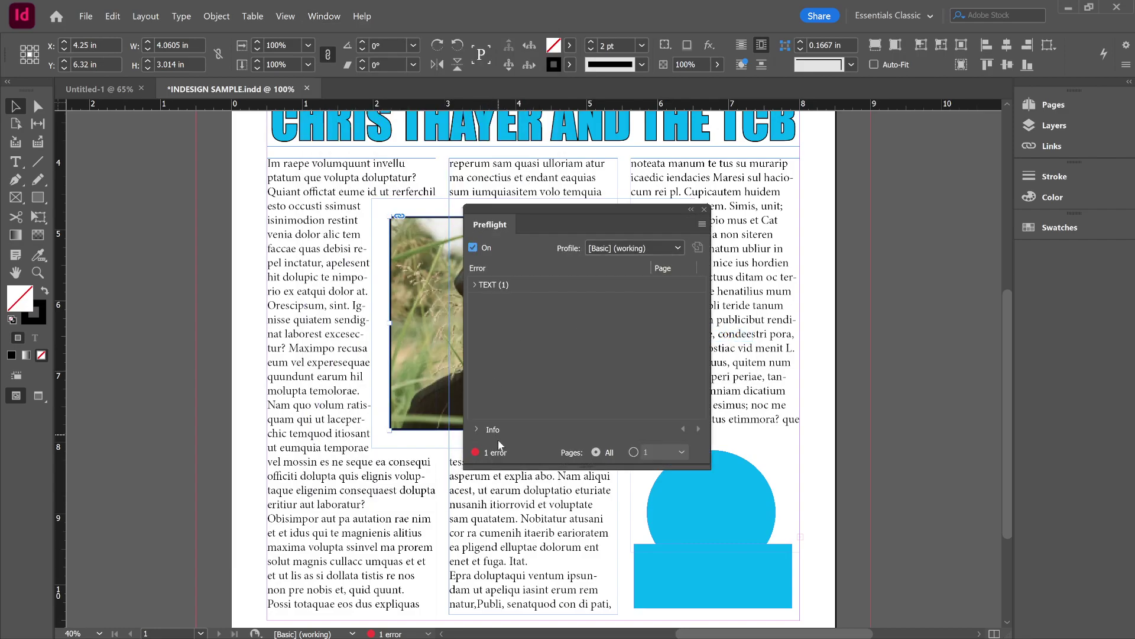
# - Trace the TEXT > Overset text error to its frame and show the 411-character overset details
pyautogui.click(475, 285)
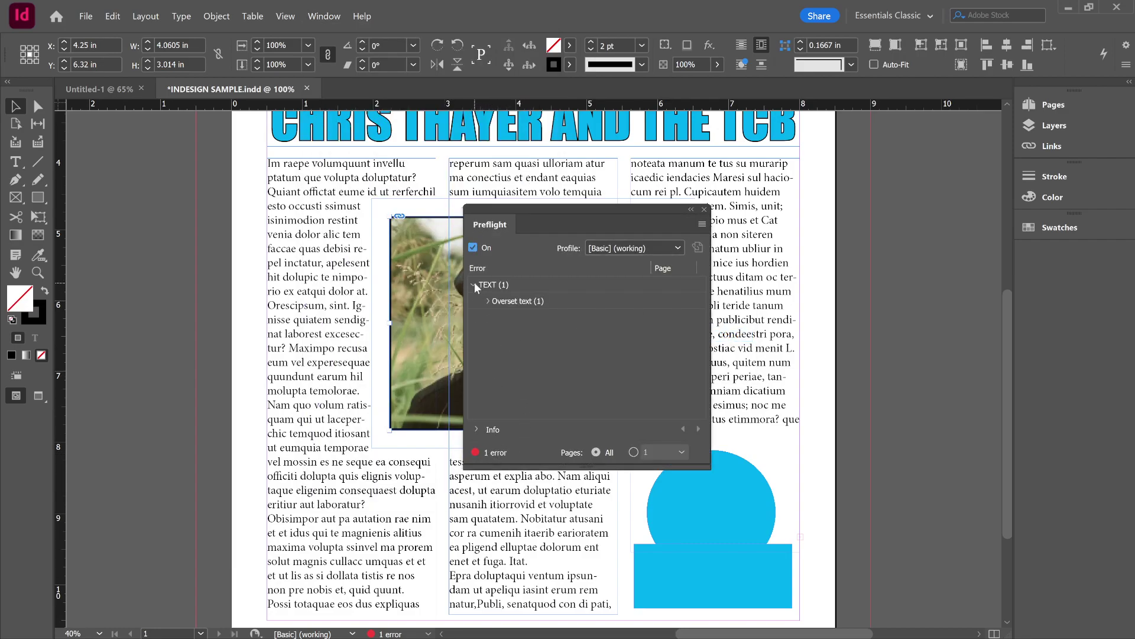
pyautogui.click(528, 302)
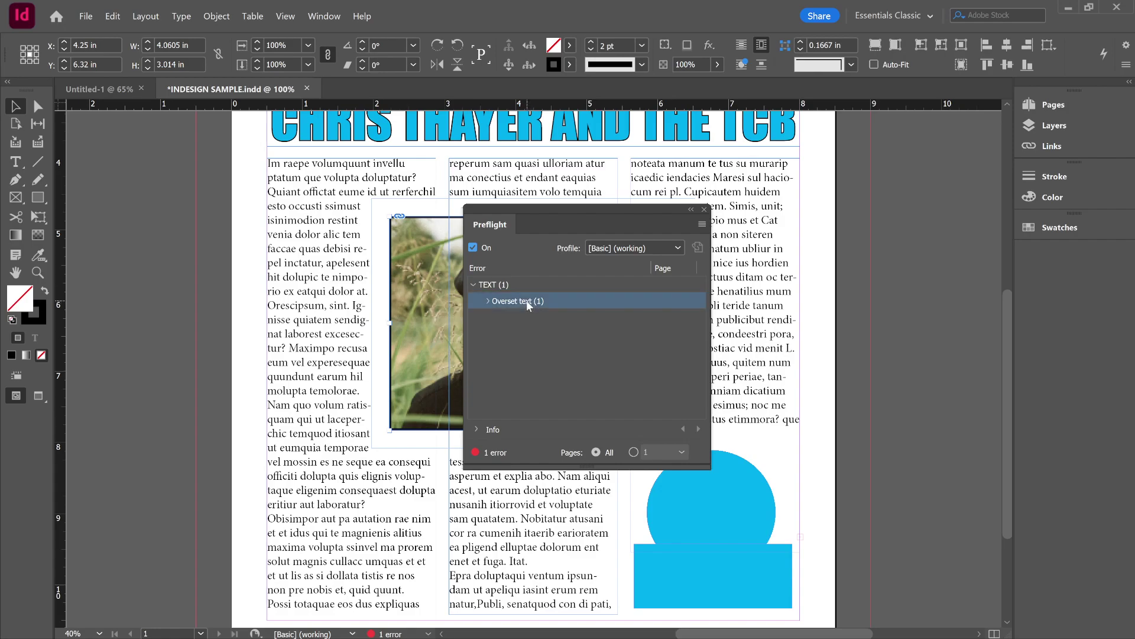
pyautogui.doubleClick(528, 302)
pyautogui.doubleClick(517, 318)
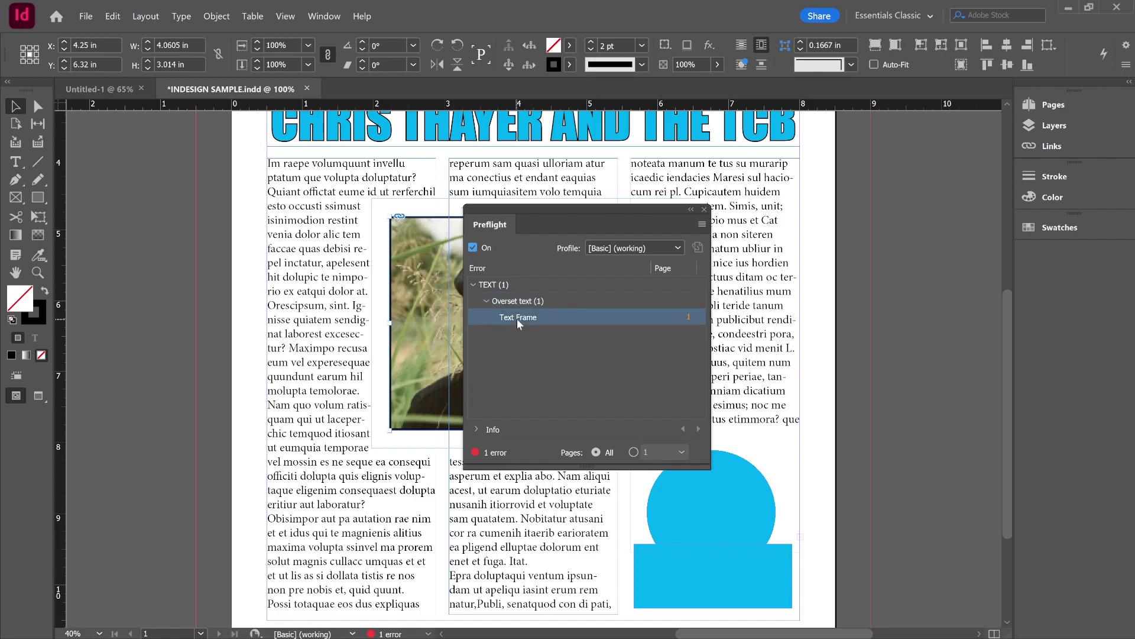
pyautogui.moveTo(582, 207); pyautogui.dragTo(845, 216)
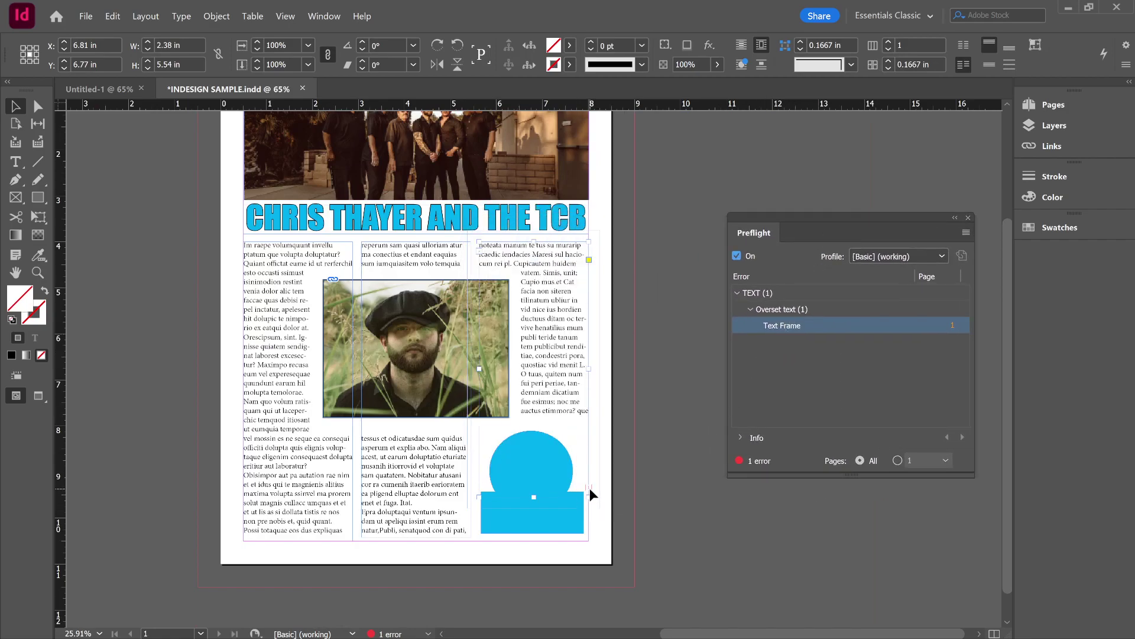
pyautogui.doubleClick(576, 409)
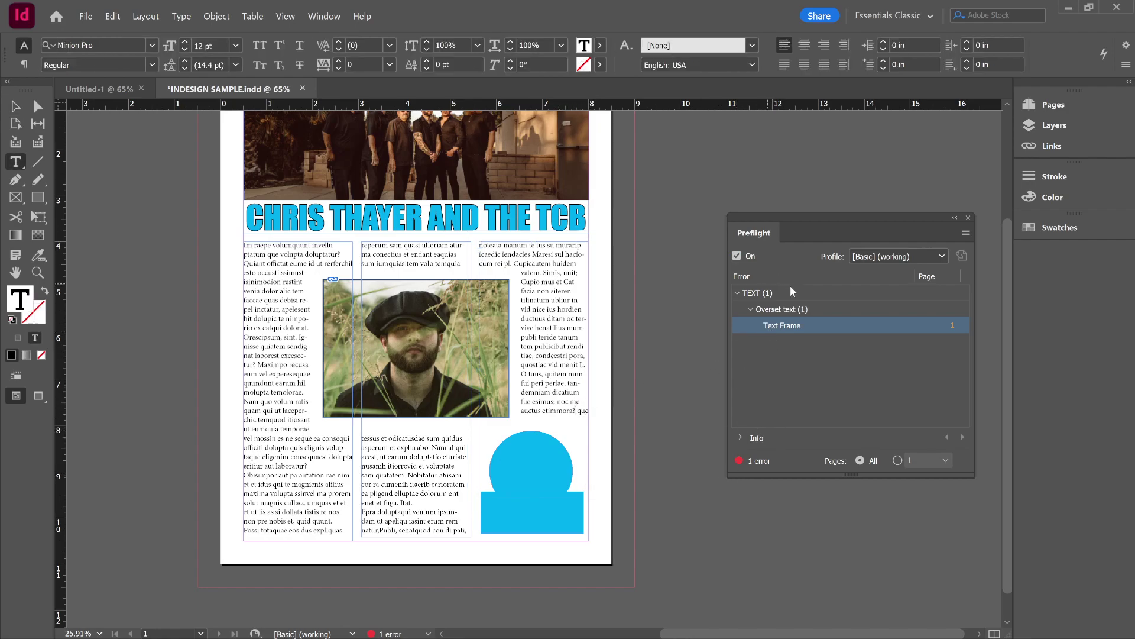
pyautogui.click(740, 441)
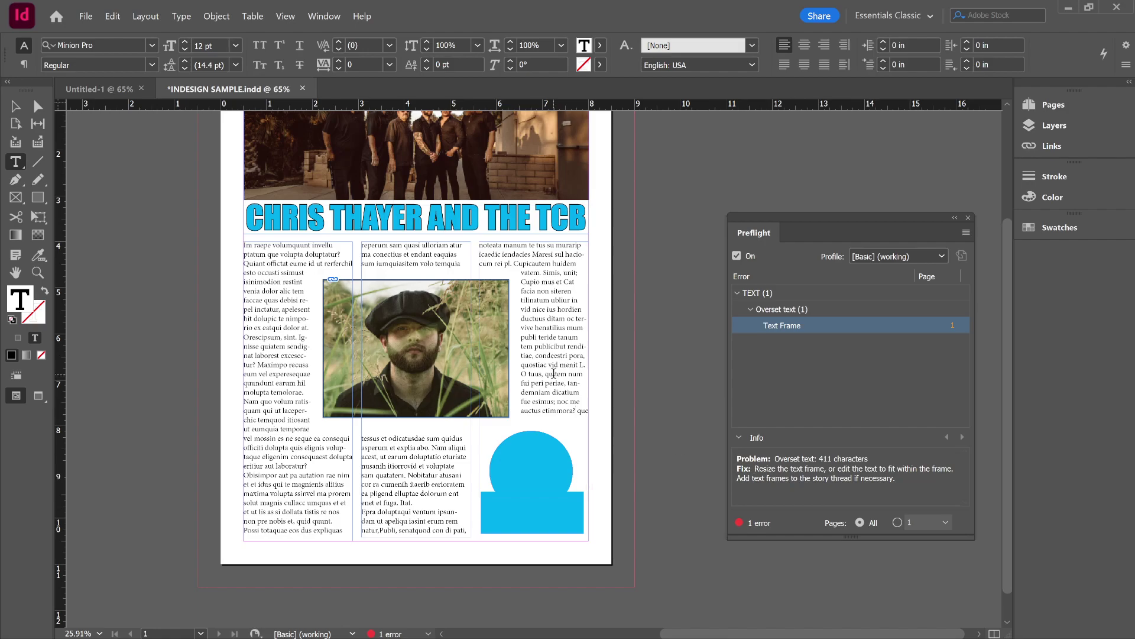
pyautogui.click(962, 235)
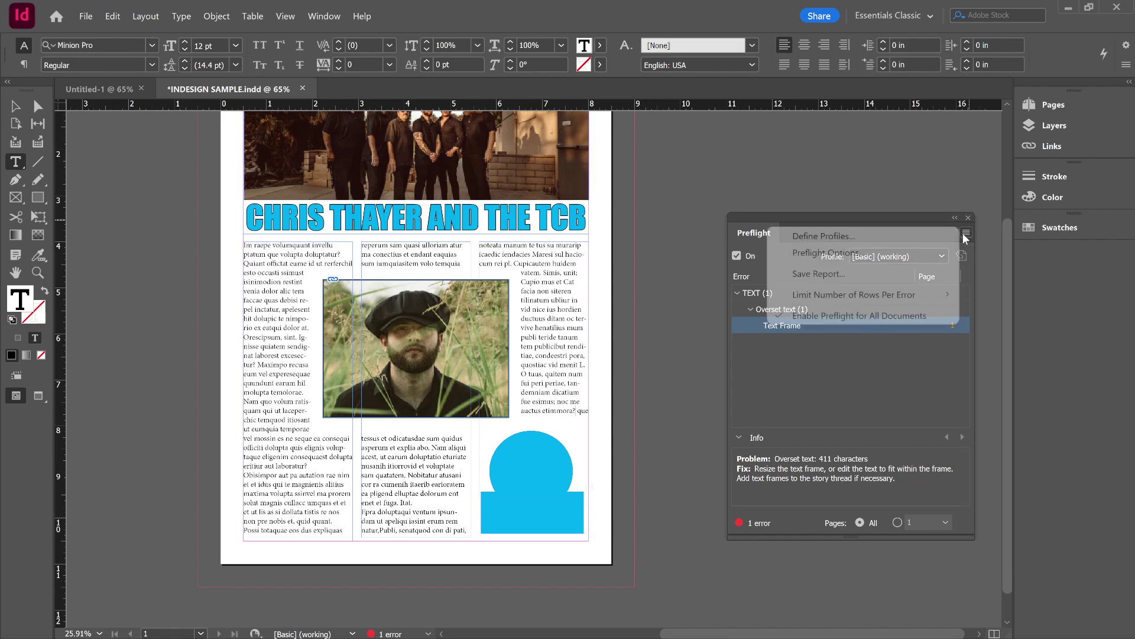
pyautogui.click(829, 236)
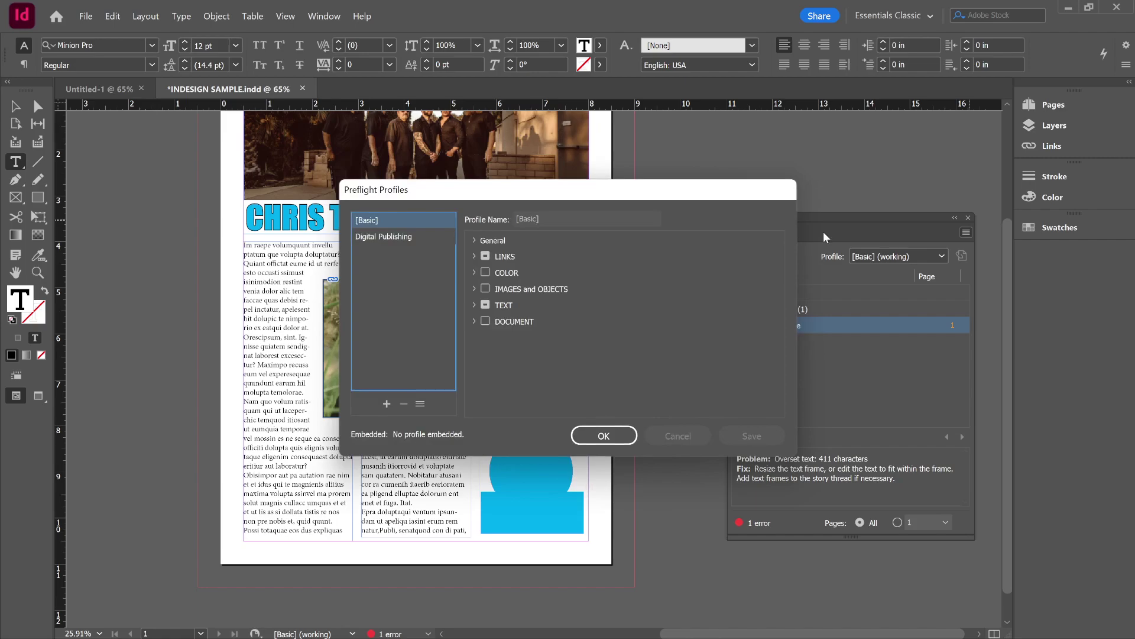
pyautogui.click(474, 256)
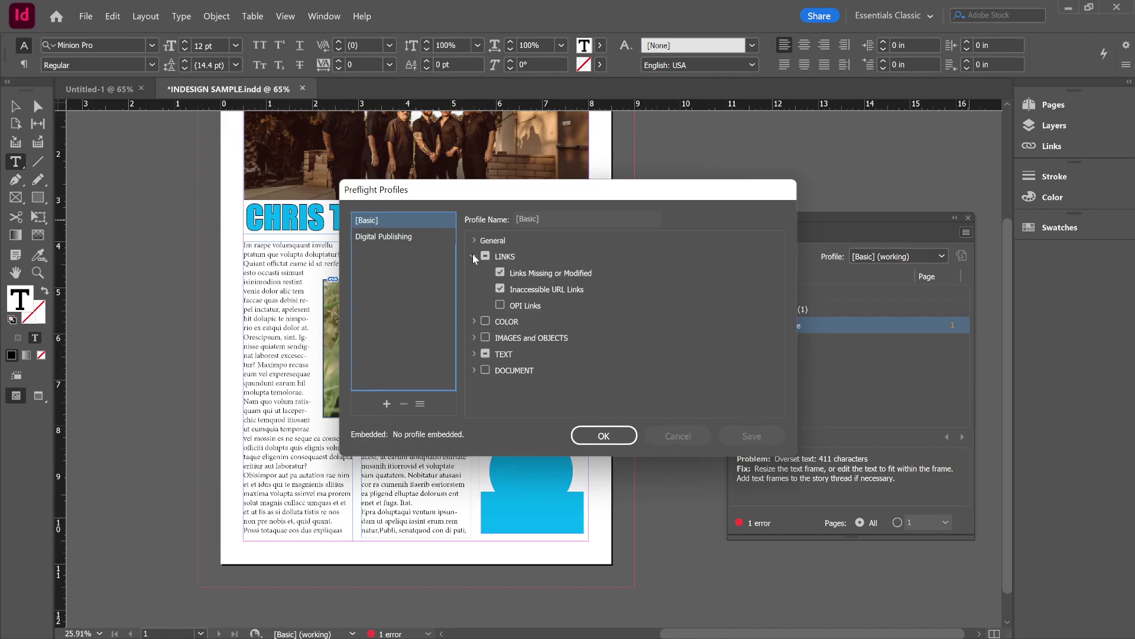
pyautogui.click(474, 255)
pyautogui.click(475, 241)
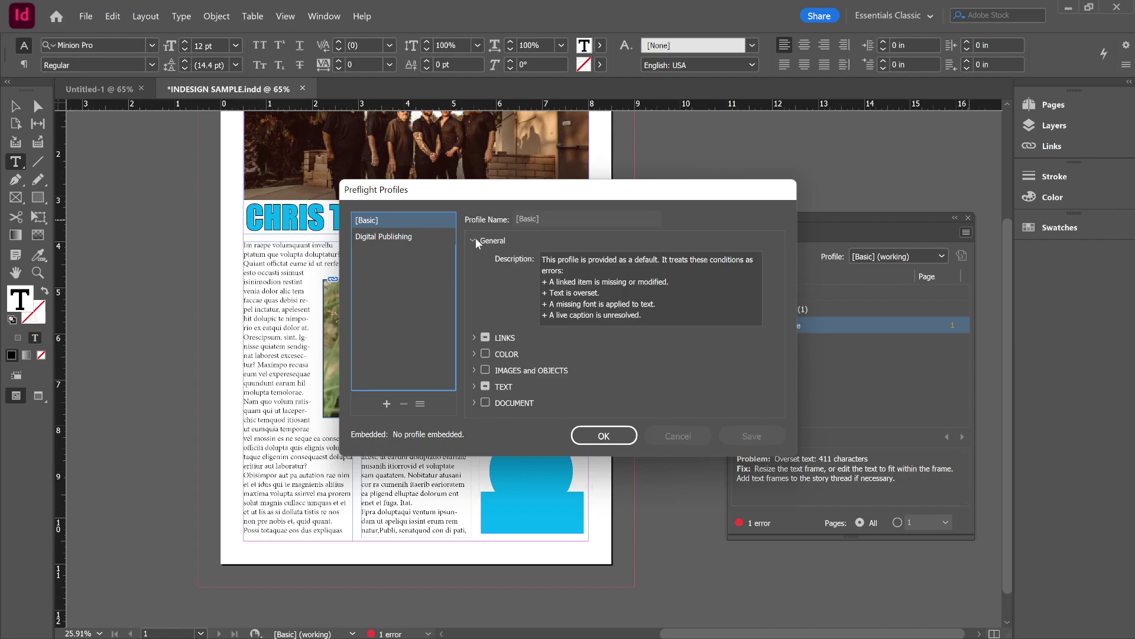
pyautogui.click(473, 239)
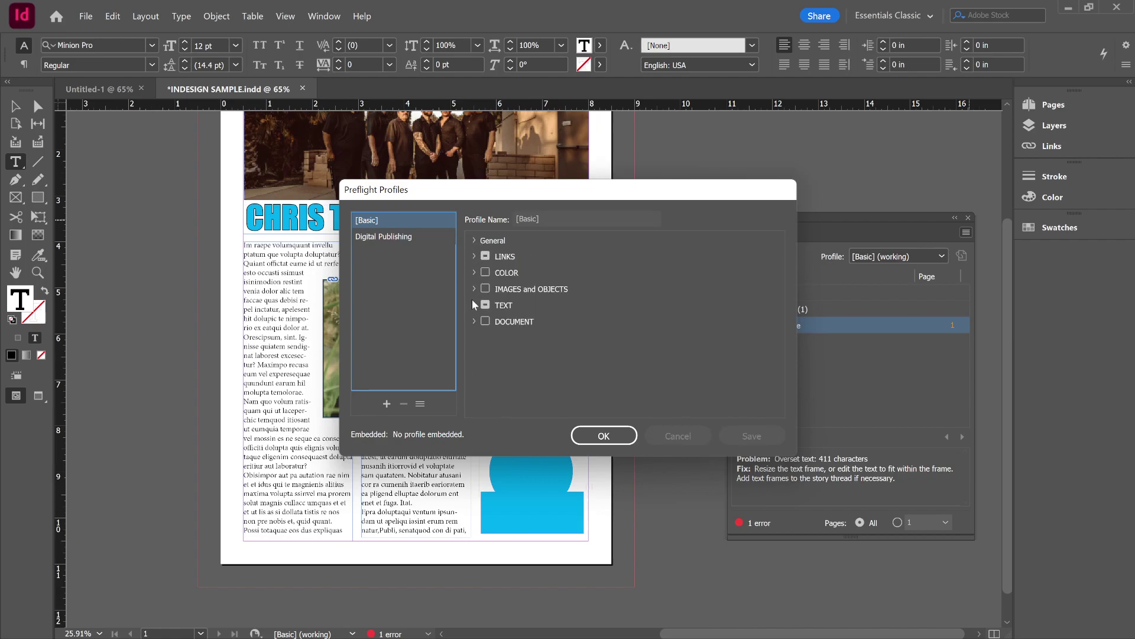
pyautogui.click(473, 303)
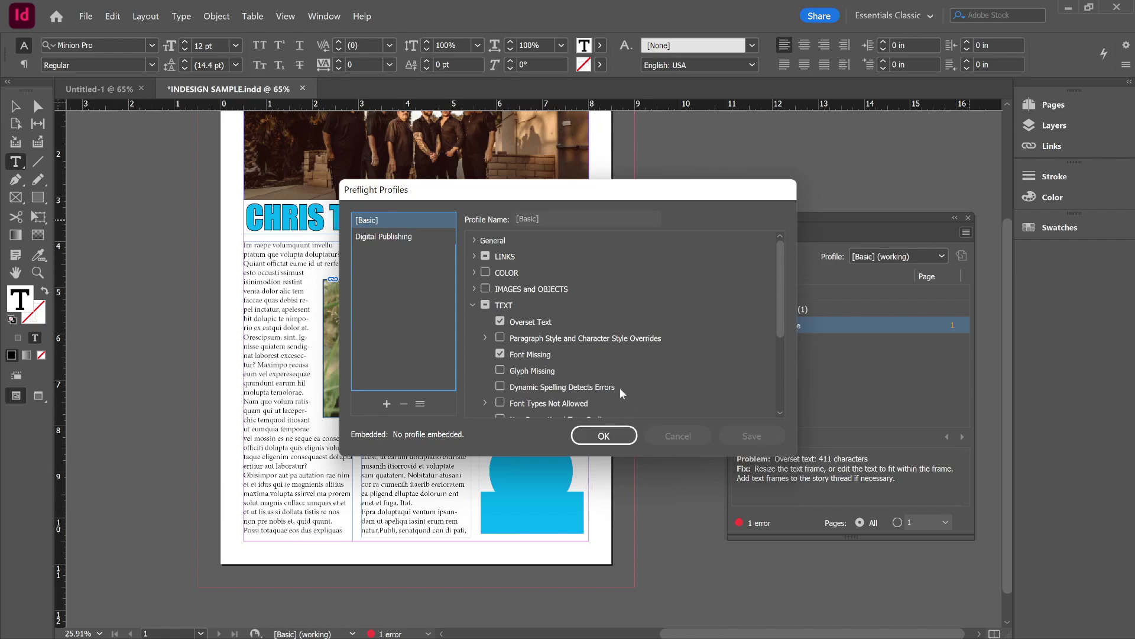
pyautogui.click(604, 435)
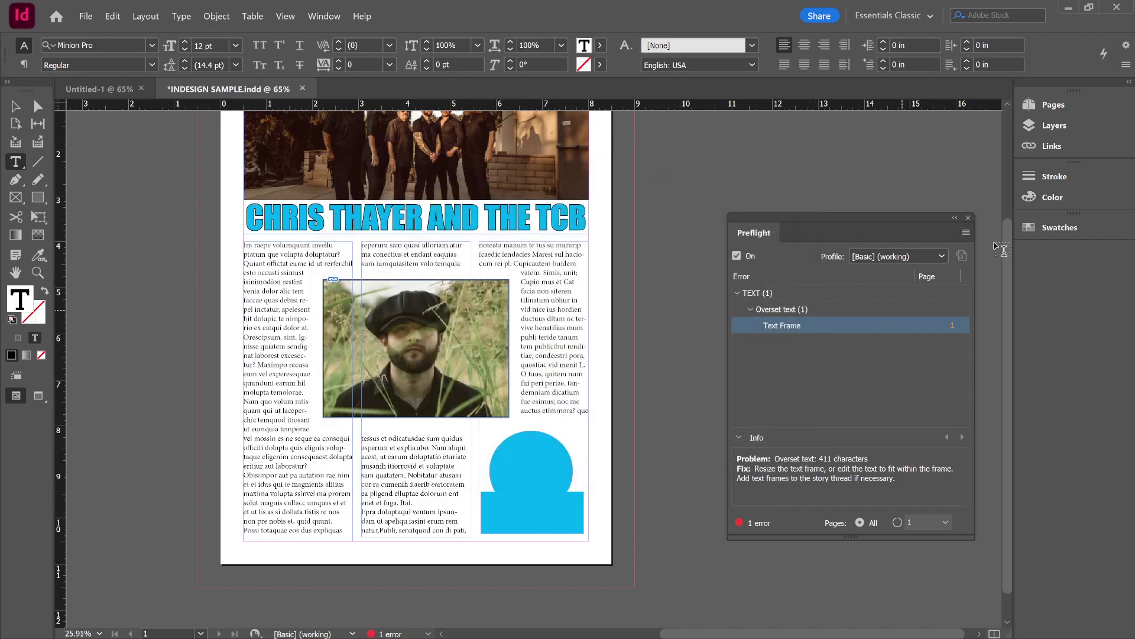
# - Close Preflight, fit the page in the window, and view Document Presets without changing [Default]
pyautogui.click(967, 218)
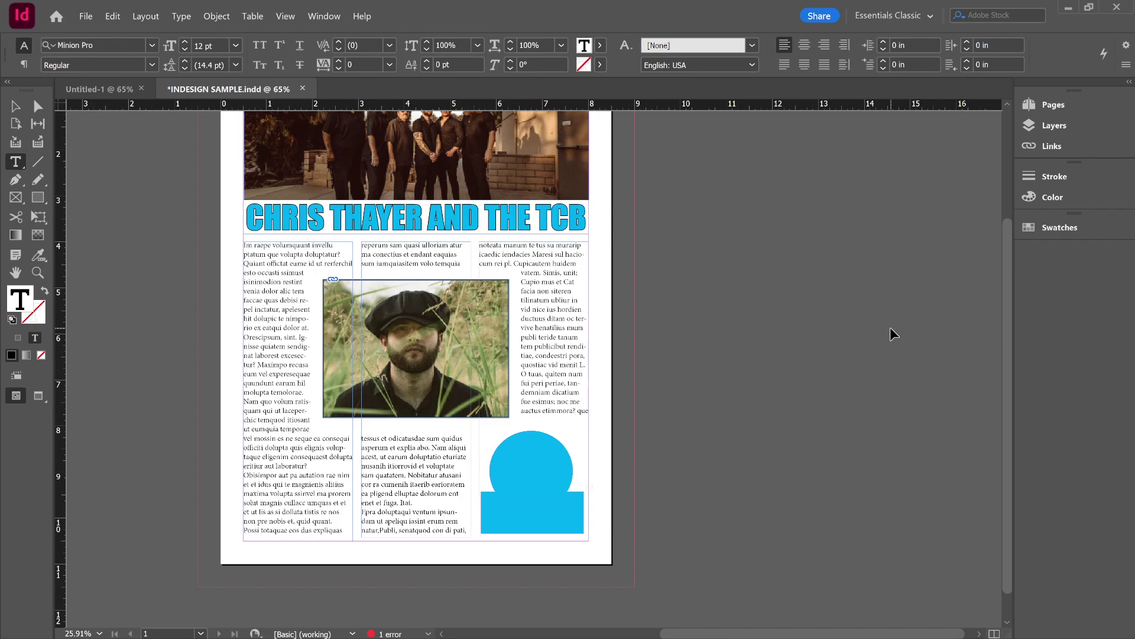
pyautogui.hotkey('ctrl', '0')
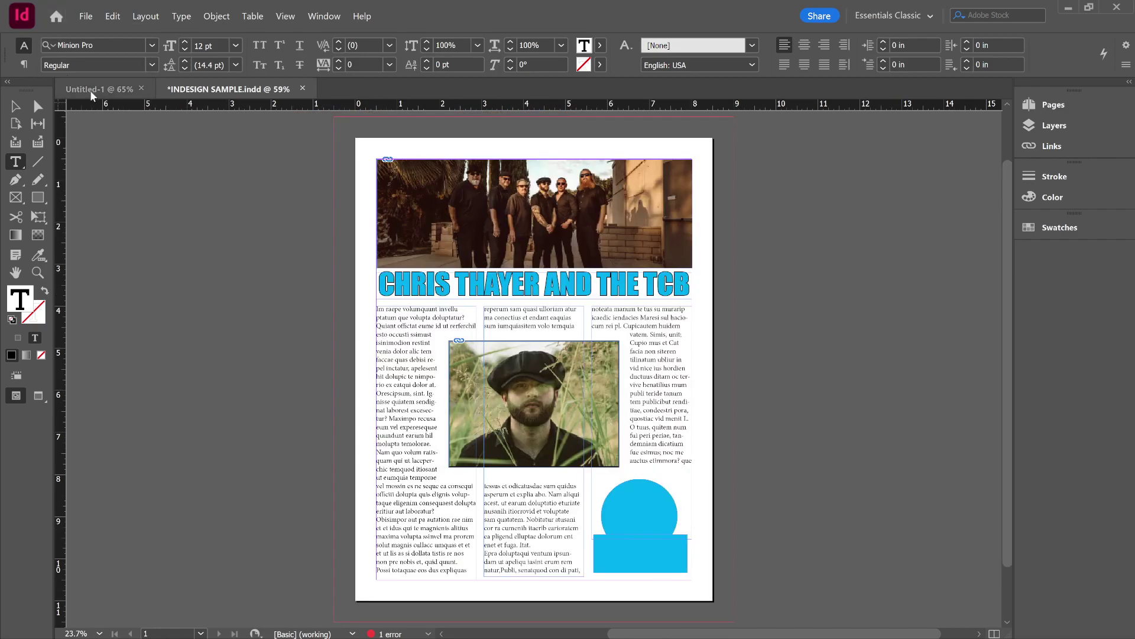
pyautogui.click(89, 14)
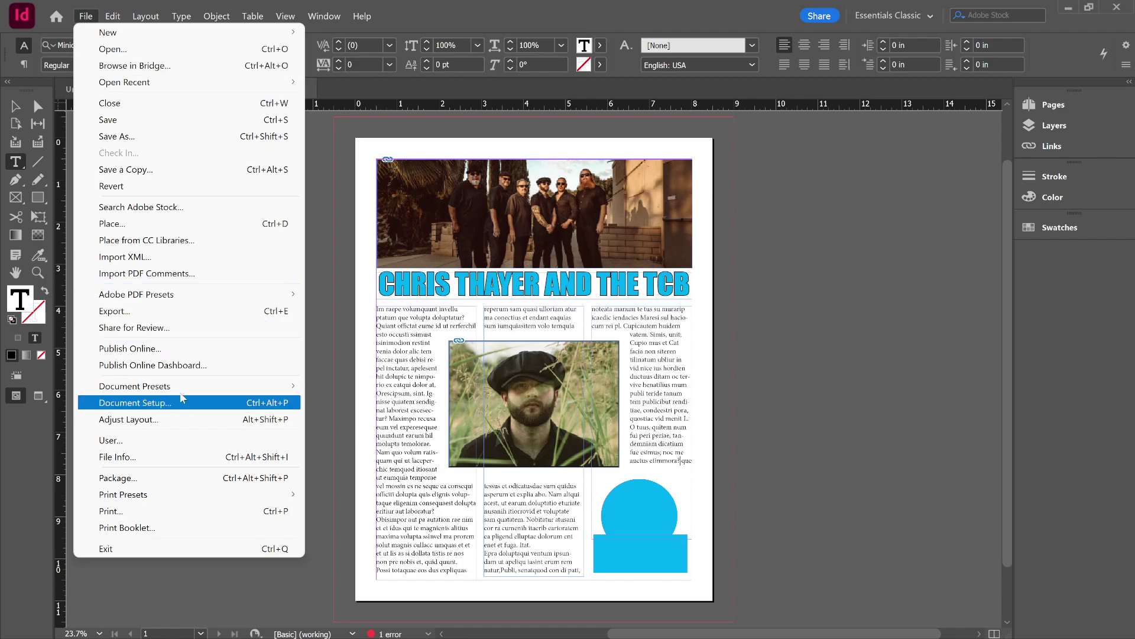
pyautogui.moveTo(158, 390)
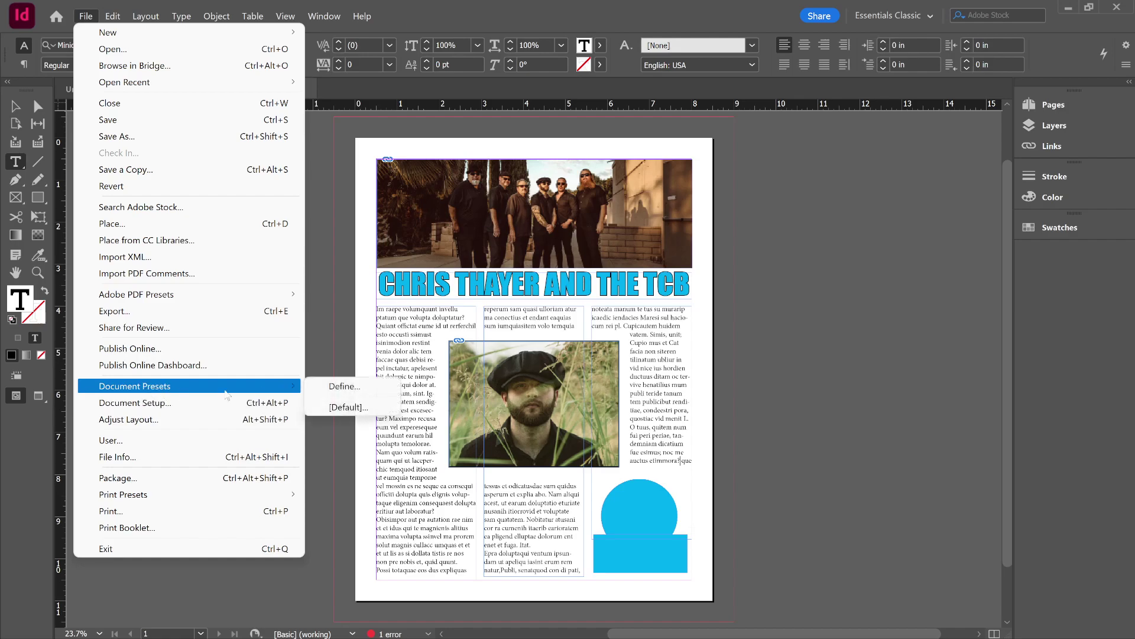
pyautogui.click(329, 388)
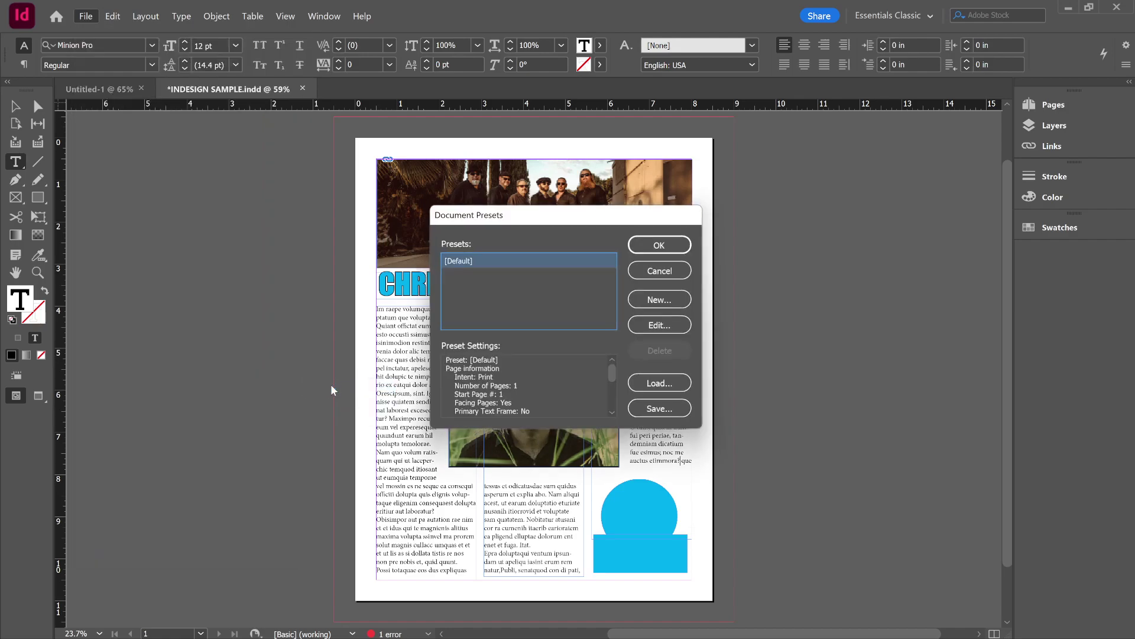
pyautogui.click(666, 270)
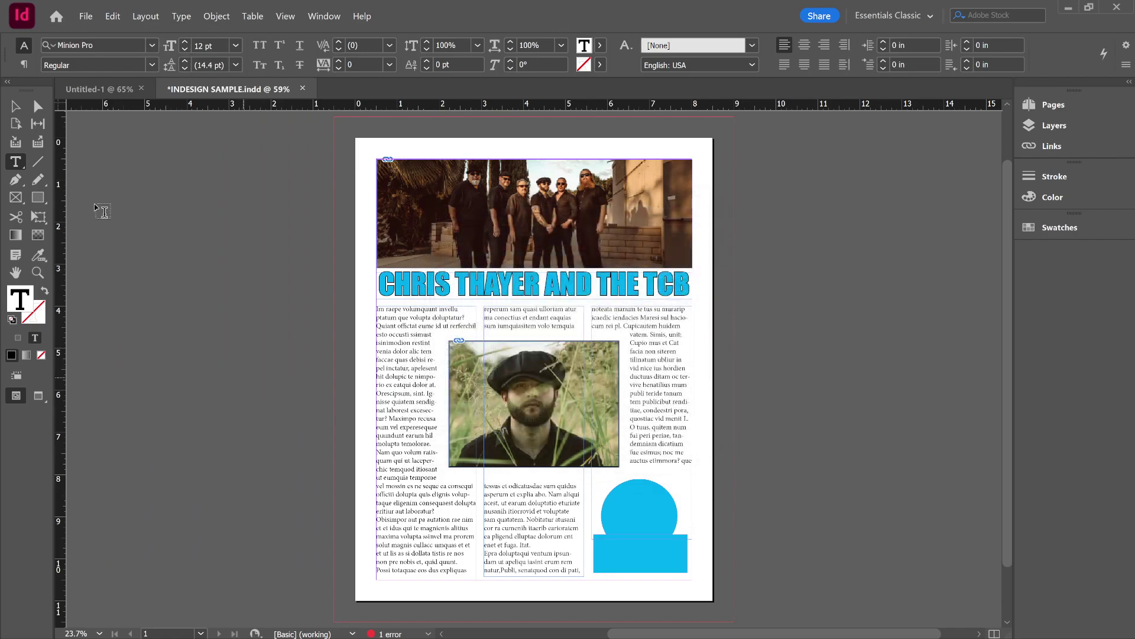
pyautogui.click(84, 17)
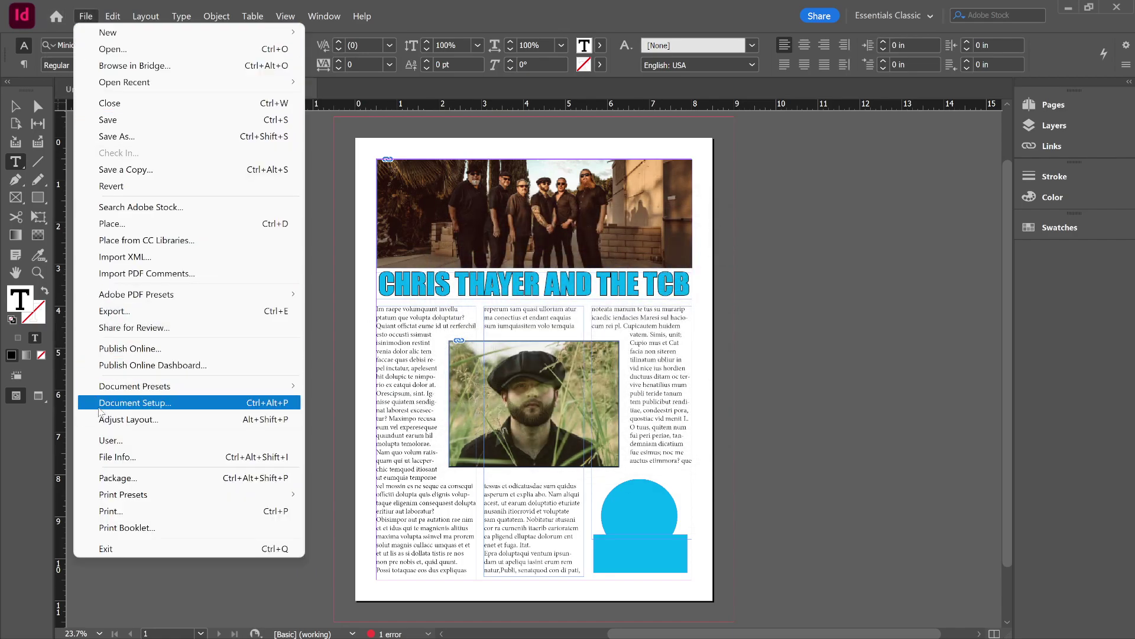
pyautogui.click(99, 406)
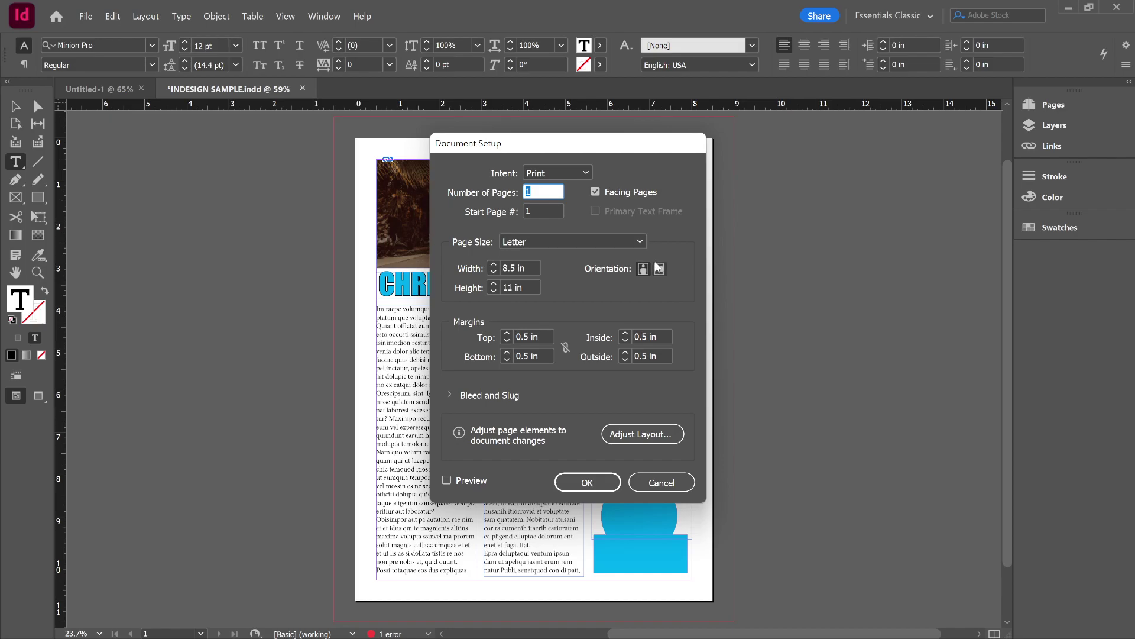
pyautogui.click(448, 395)
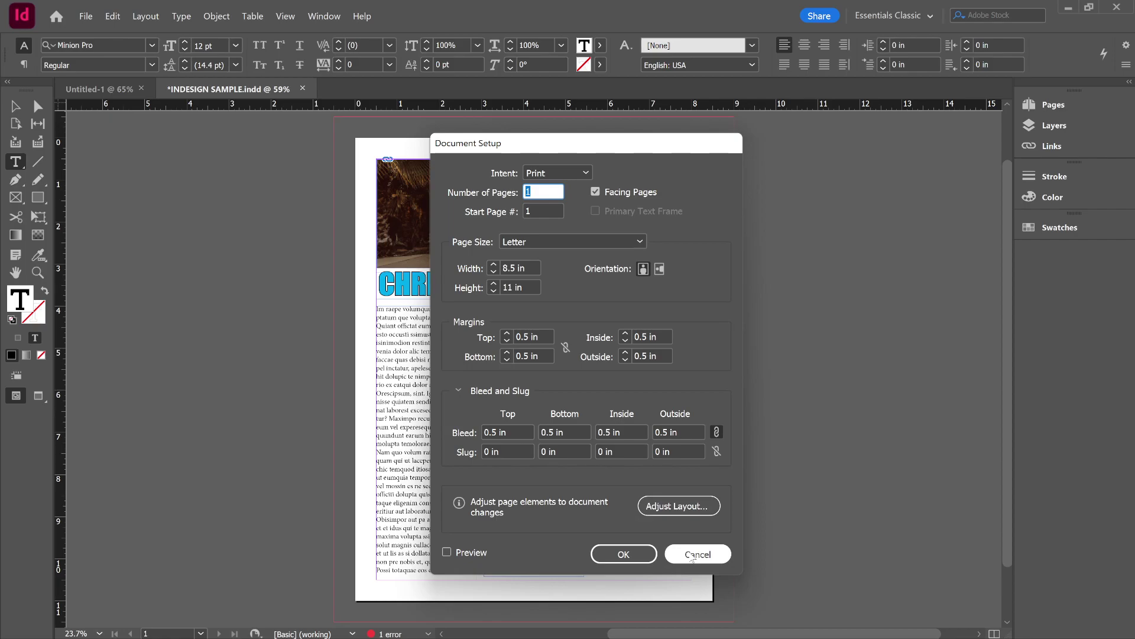
pyautogui.click(693, 557)
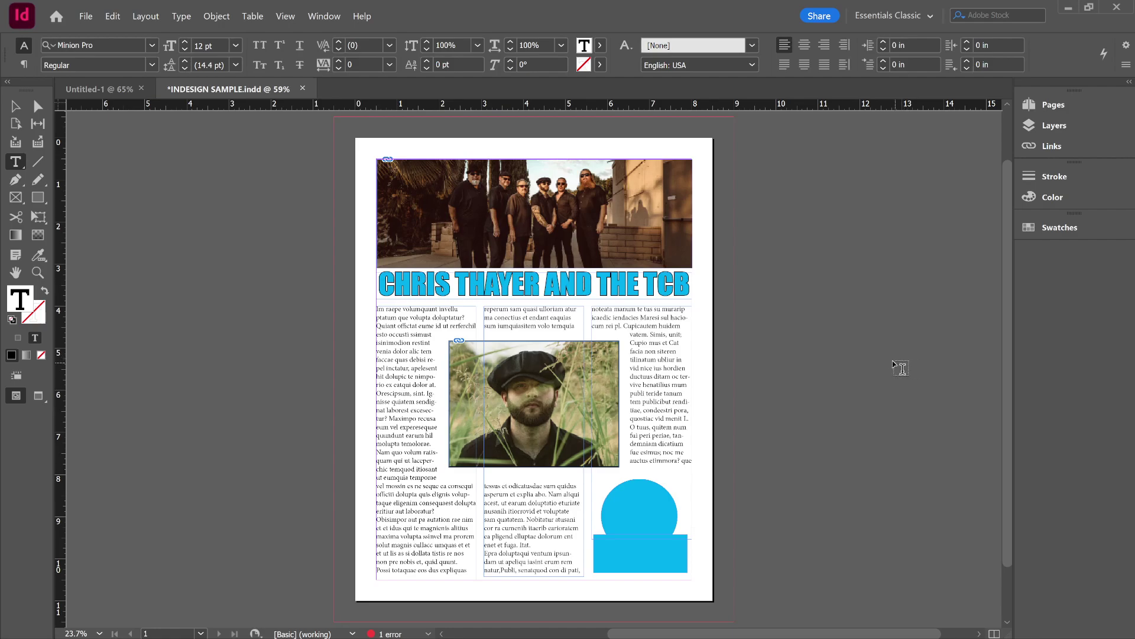
# - Select the blue rectangle below the circle with the Hyperlinks panel showing
pyautogui.click(315, 17)
pyautogui.moveTo(385, 222)
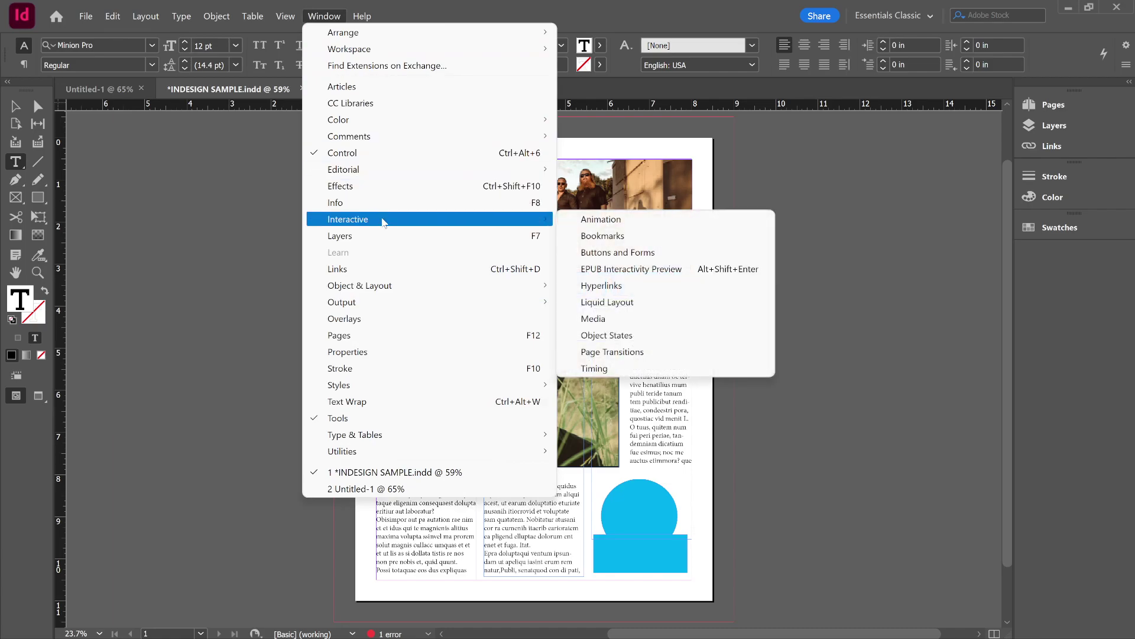
pyautogui.click(651, 289)
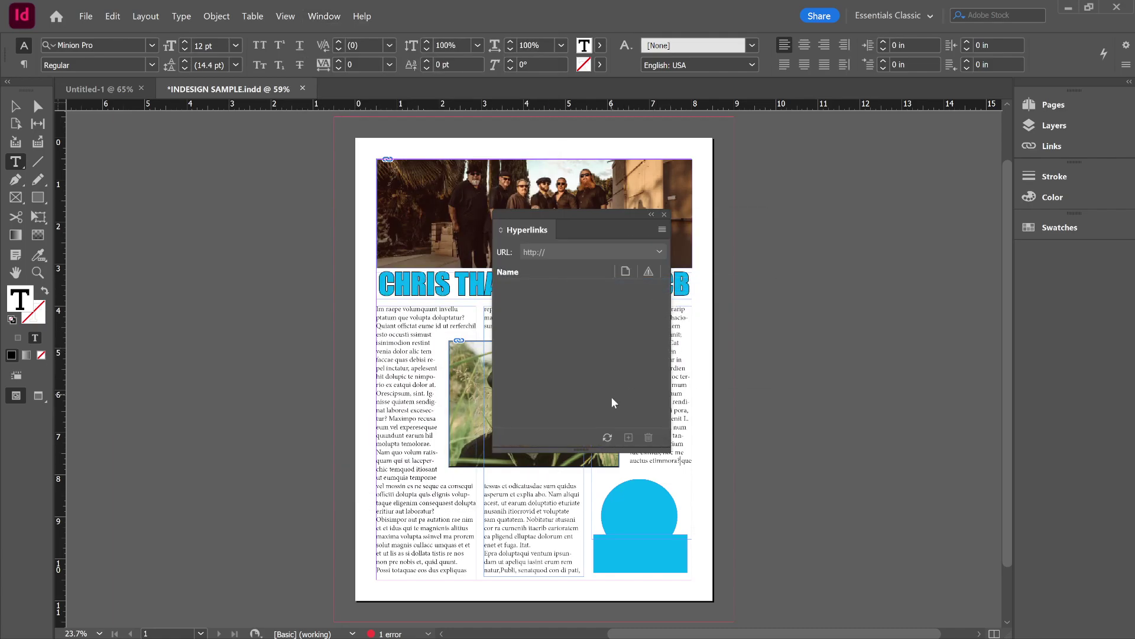
pyautogui.press('Escape')
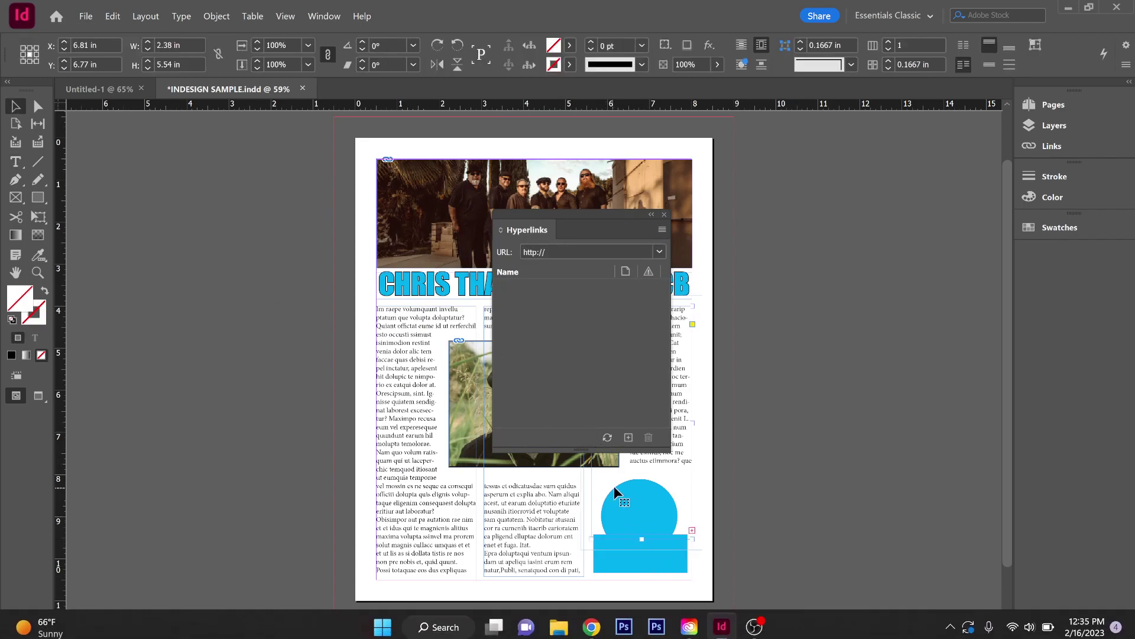
pyautogui.click(643, 554)
pyautogui.click(644, 553)
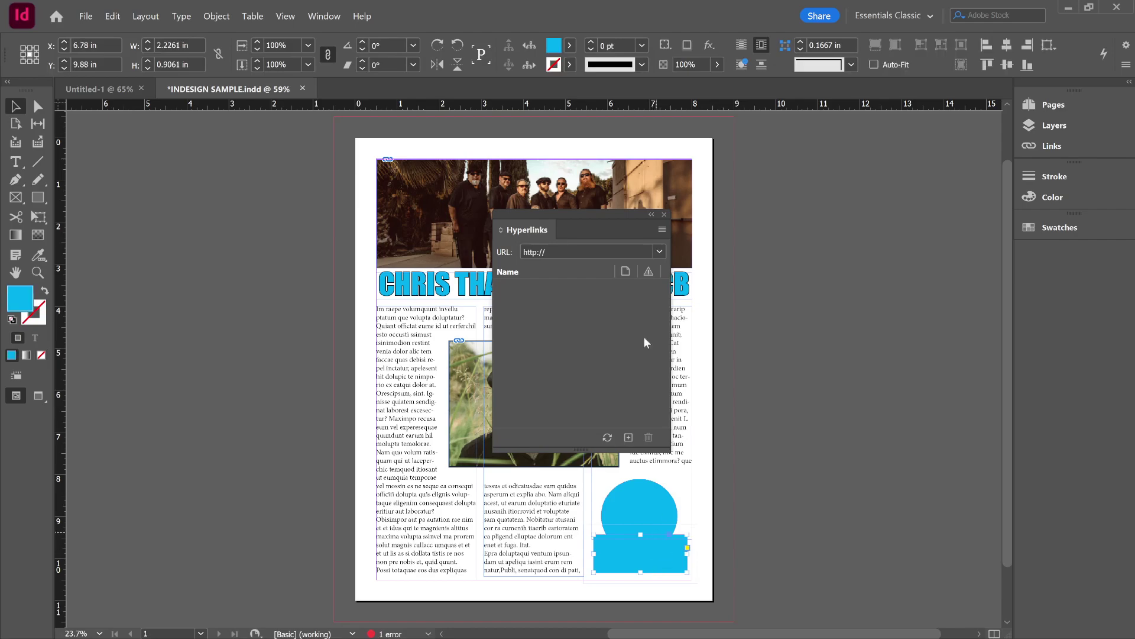
pyautogui.click(563, 251)
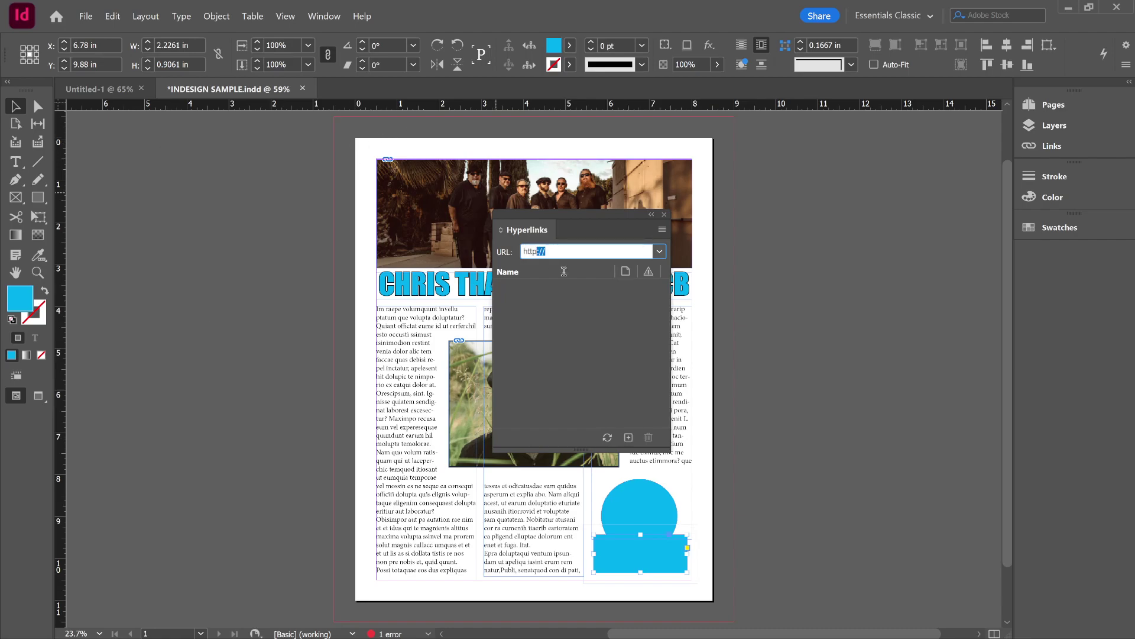
pyautogui.write('ww.ctandthetcb.com')
pyautogui.click(628, 438)
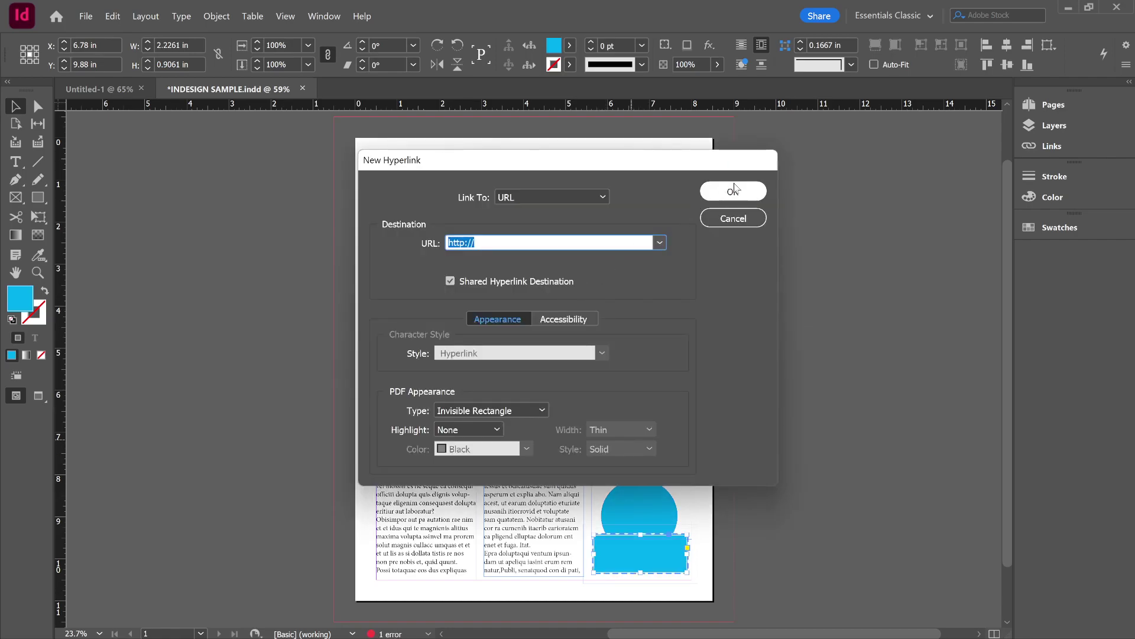
pyautogui.click(733, 218)
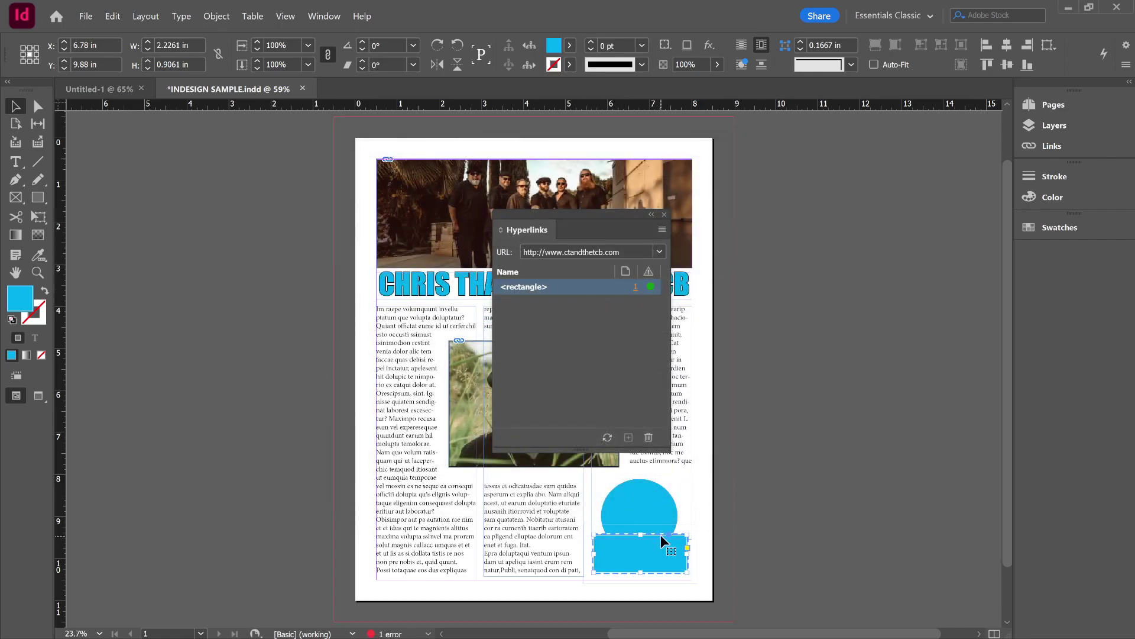
pyautogui.click(719, 502)
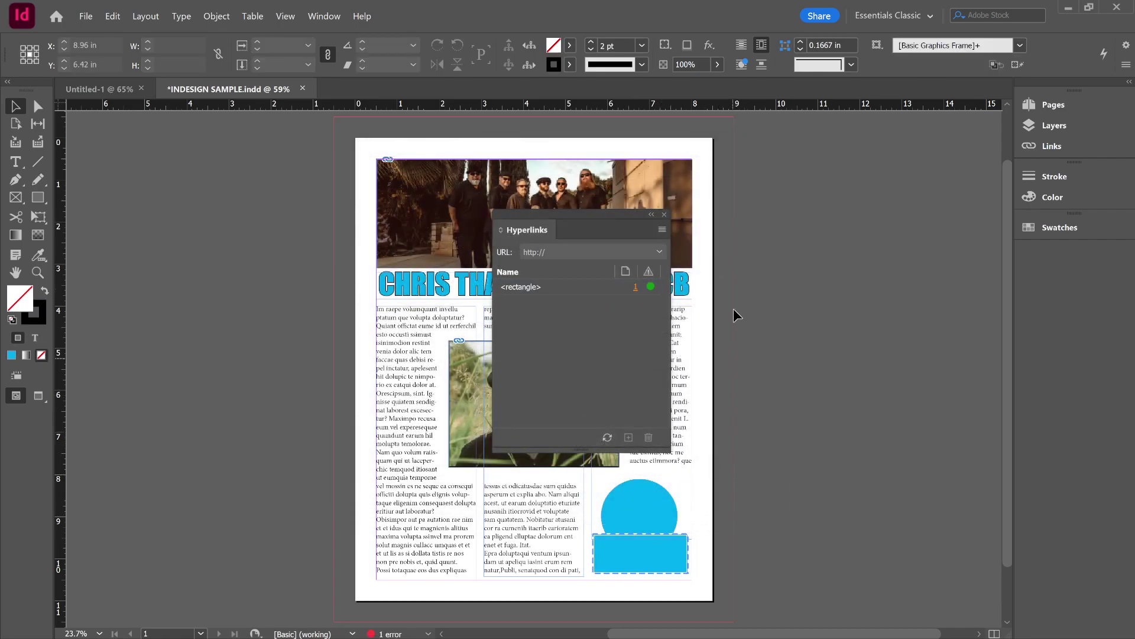
pyautogui.click(664, 214)
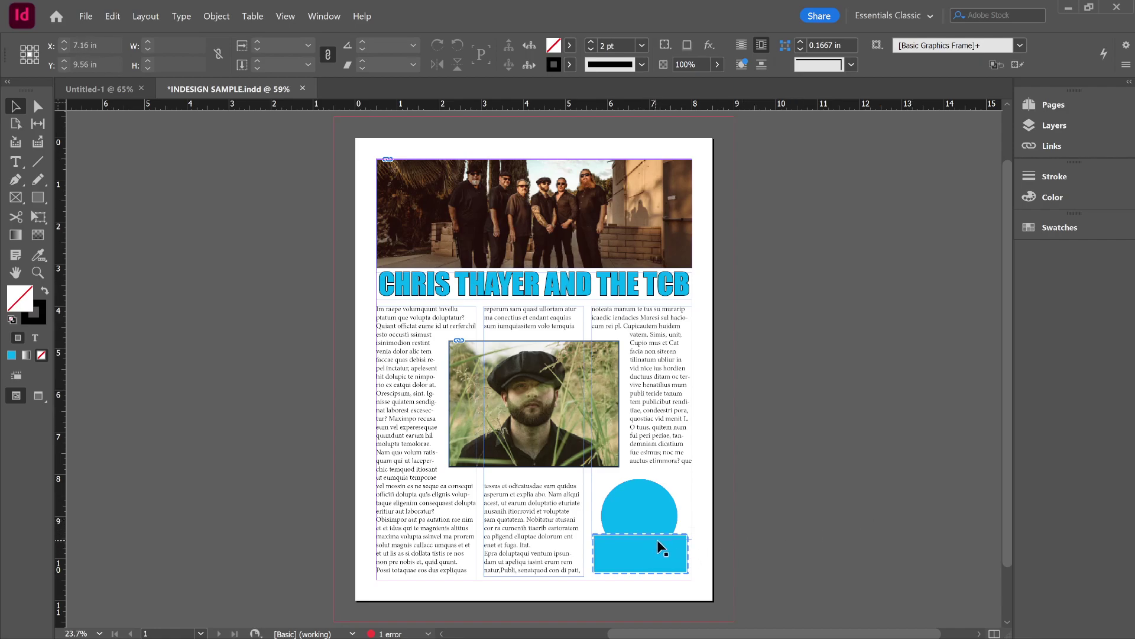
# - Drag the third-column text frame's bottom edge up to shorten it to 4 in
pyautogui.click(658, 556)
pyautogui.click(783, 555)
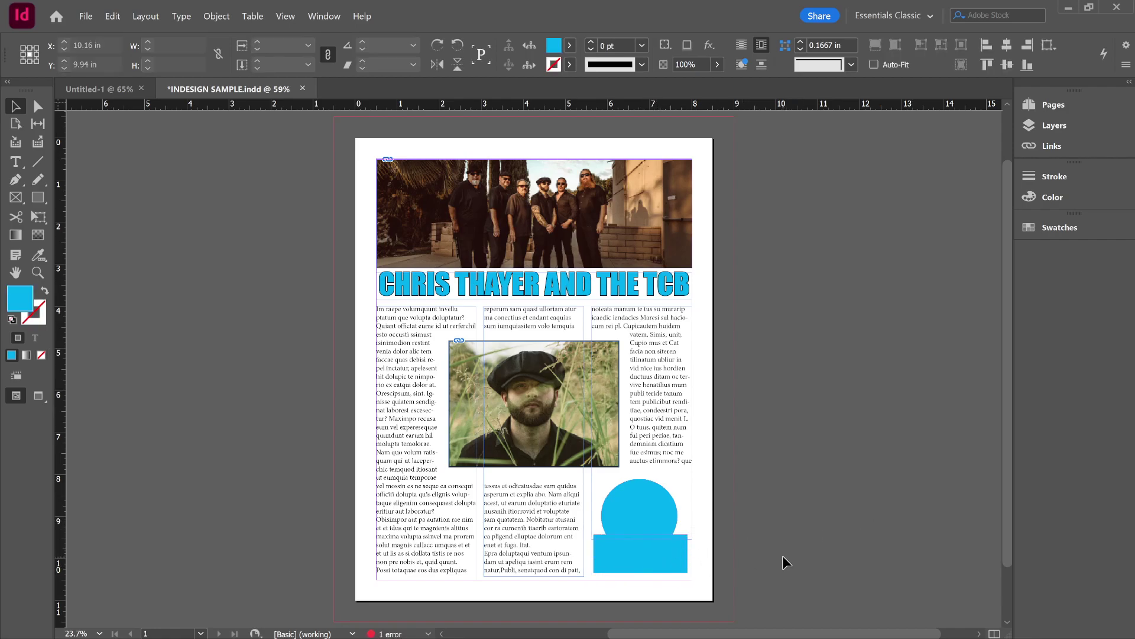
pyautogui.click(651, 535)
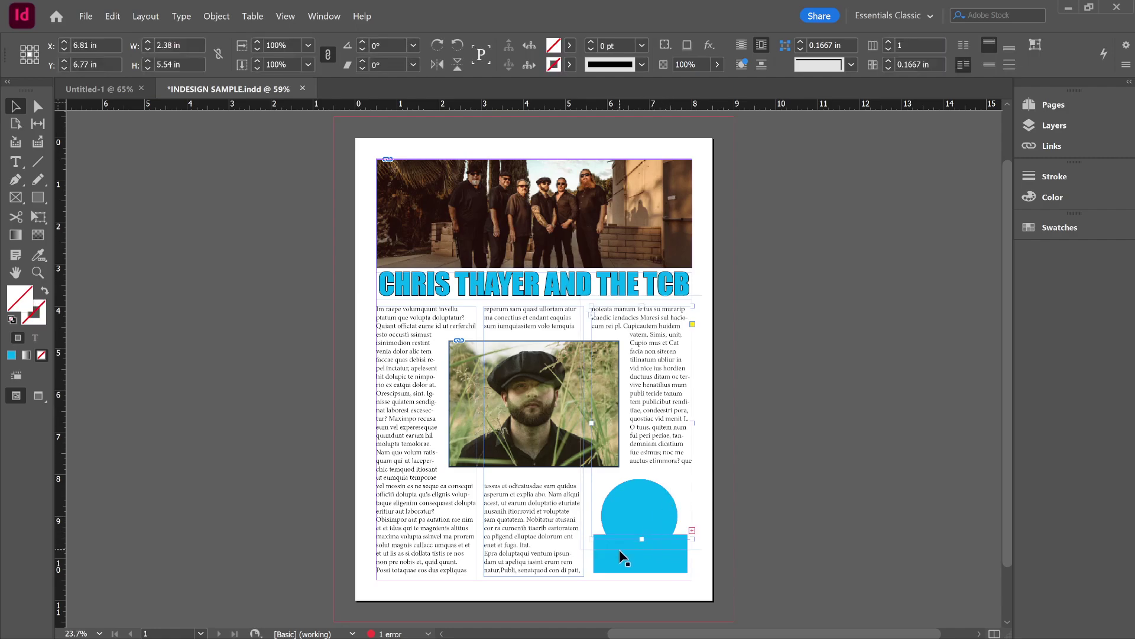
pyautogui.moveTo(641, 537); pyautogui.dragTo(648, 471)
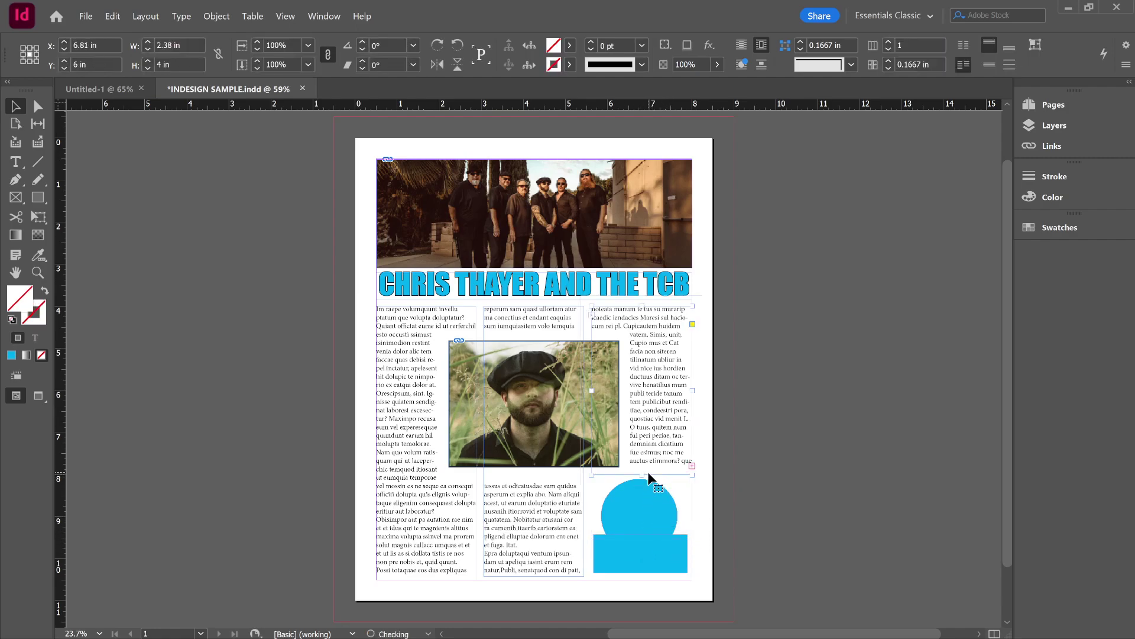
# - Merge the blue circle and rectangle with Pathfinder Add, after trying and undoing Exclude Overlap
pyautogui.click(647, 509)
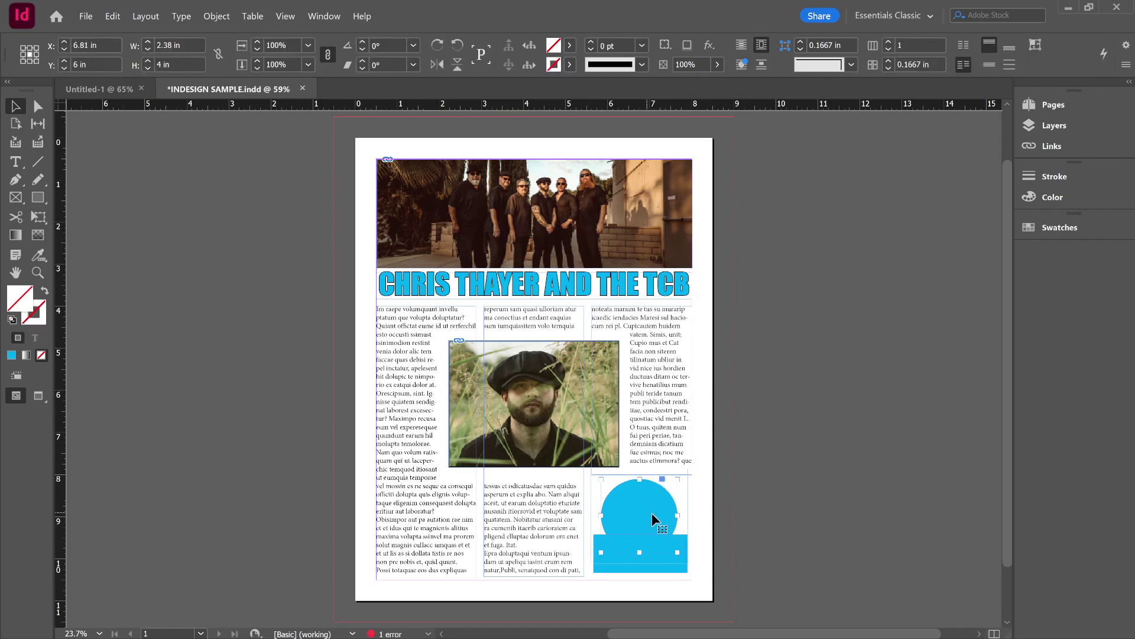
pyautogui.keyDown('shift'); pyautogui.click(651, 562); pyautogui.keyUp('shift')
pyautogui.click(651, 560)
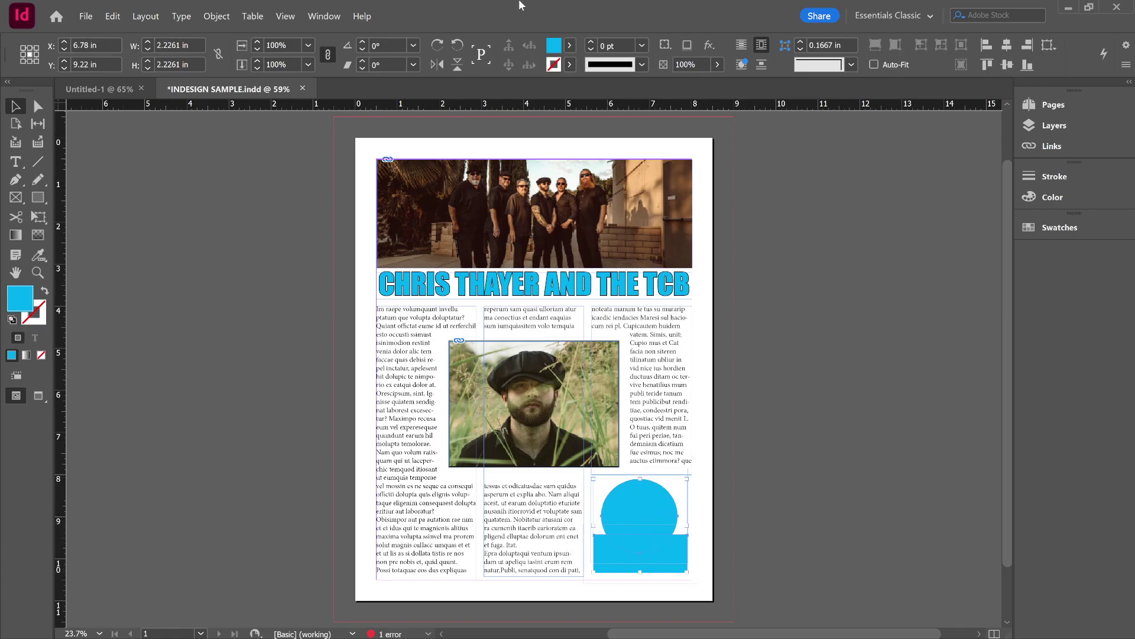
pyautogui.click(330, 18)
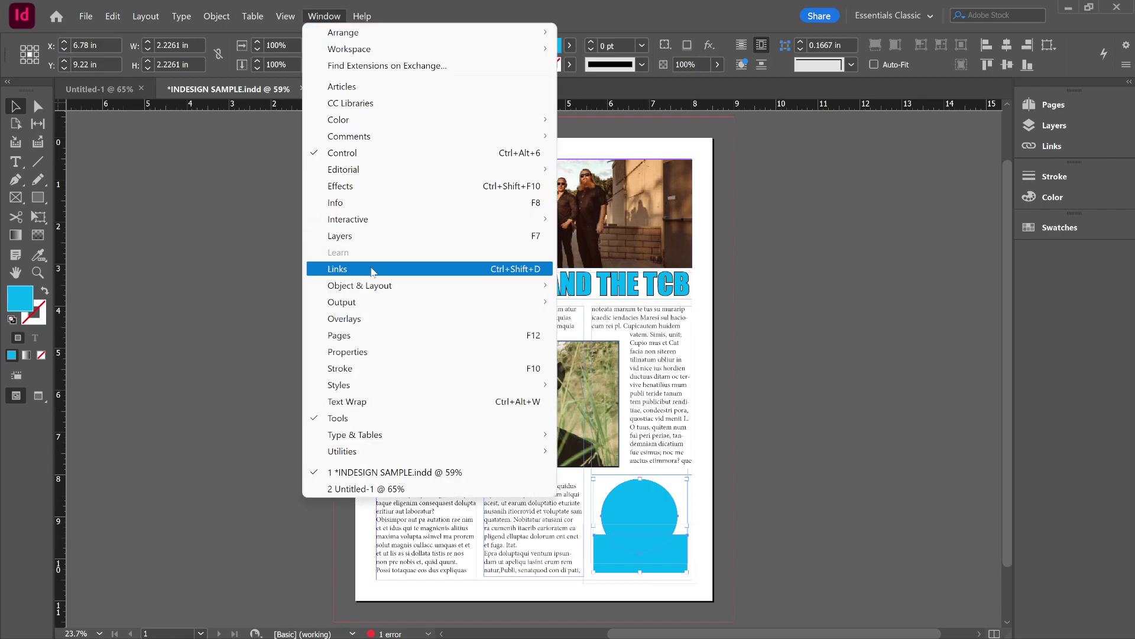
pyautogui.moveTo(379, 286)
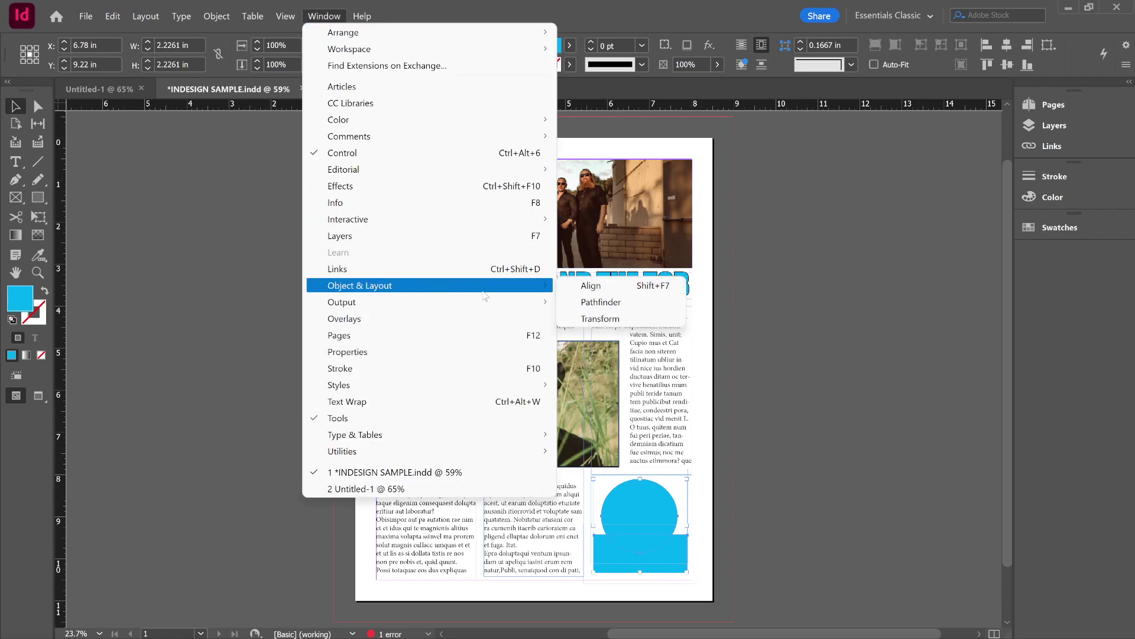
pyautogui.click(593, 303)
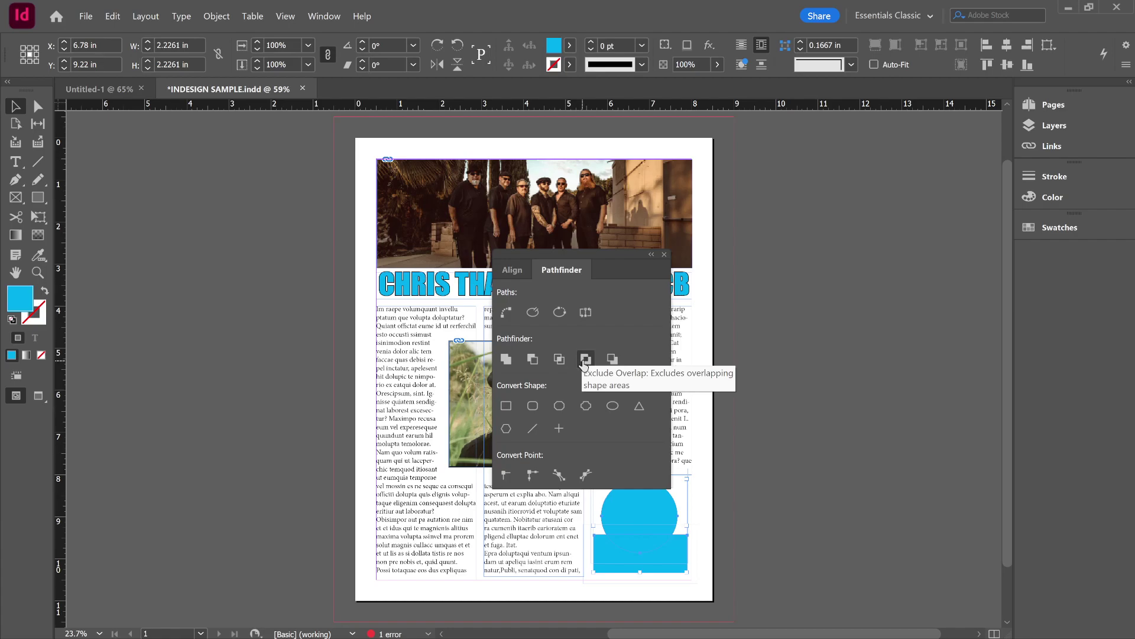
pyautogui.click(586, 366)
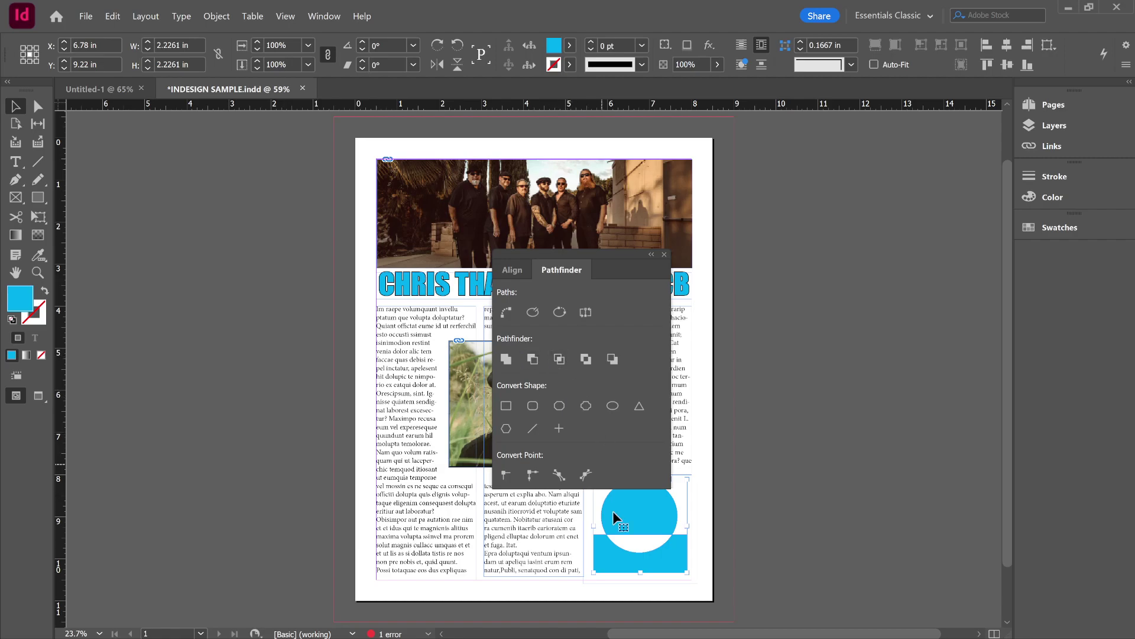
pyautogui.hotkey('ctrl', 'z')
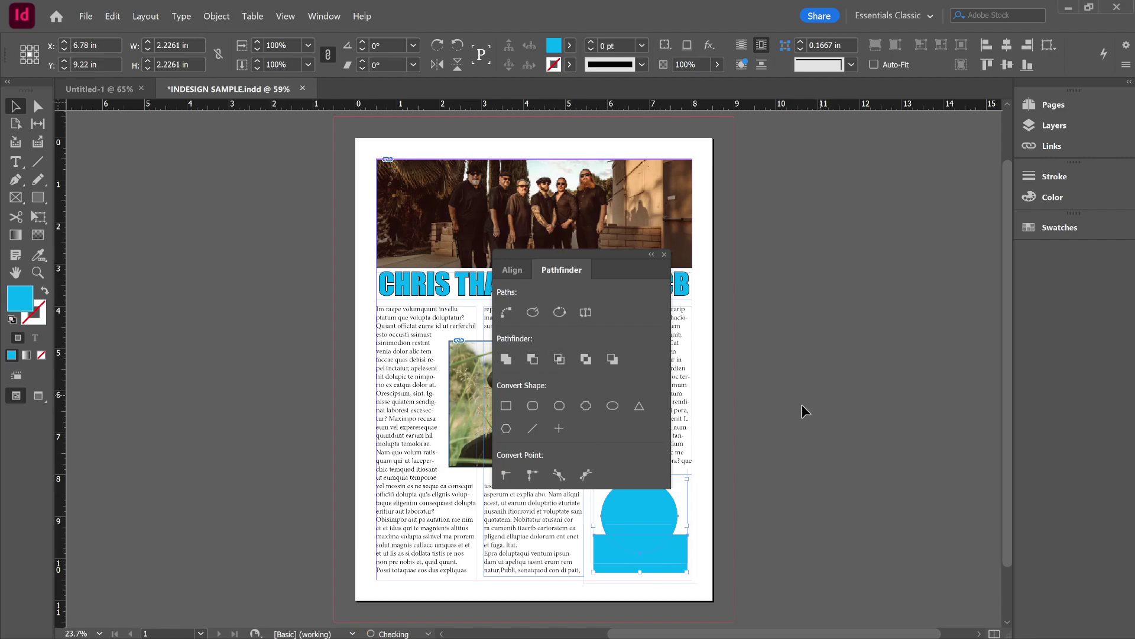
pyautogui.click(510, 367)
pyautogui.click(869, 509)
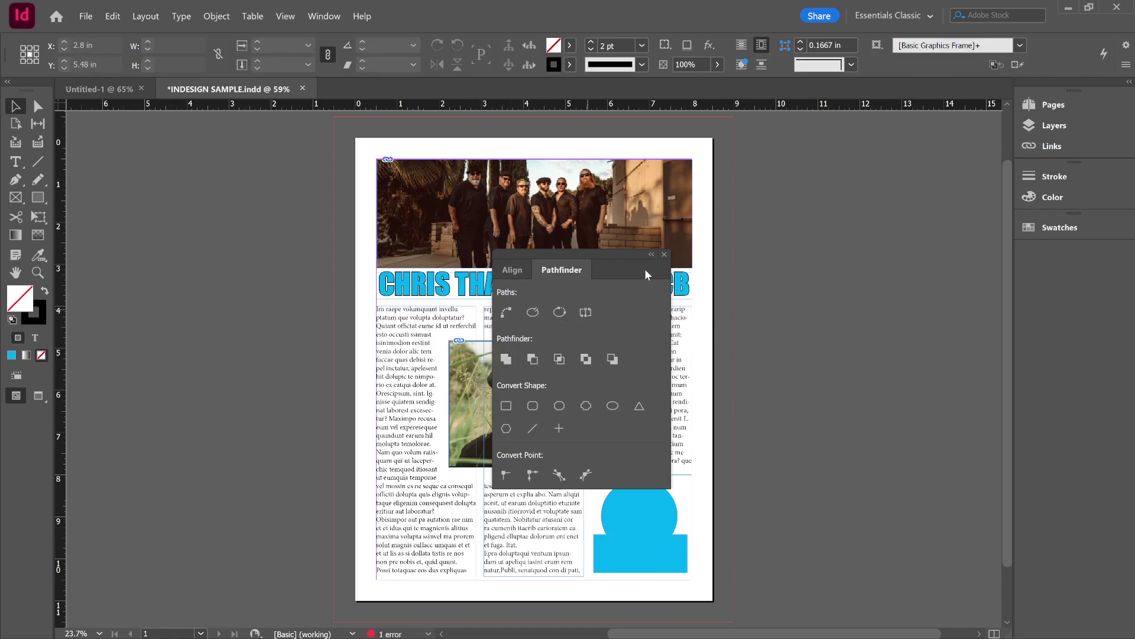
pyautogui.click(664, 254)
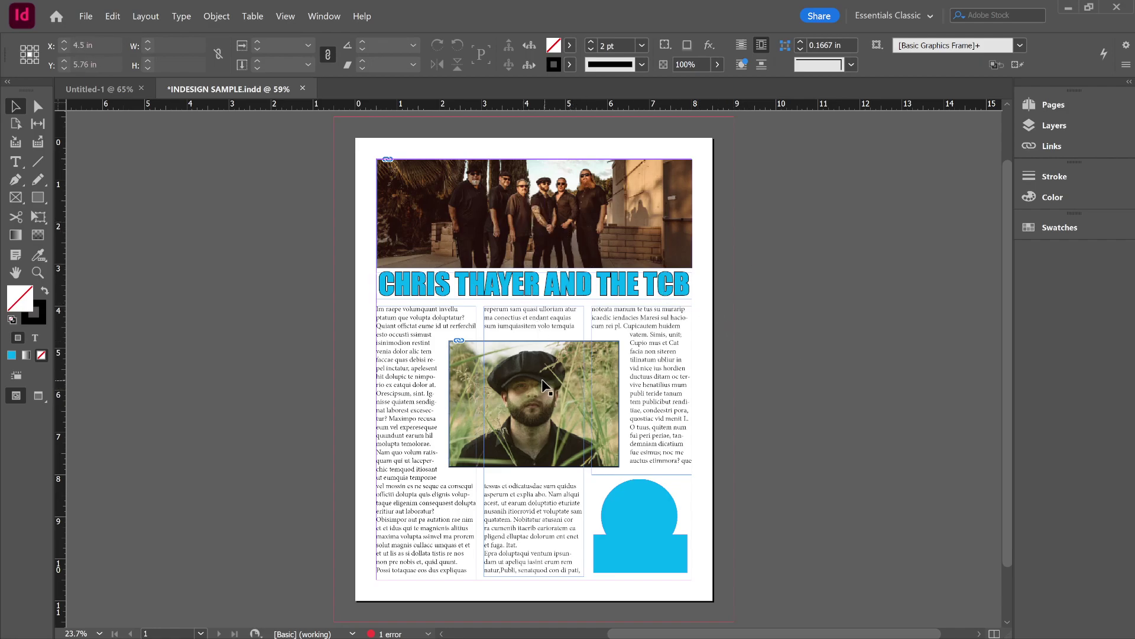
pyautogui.click(596, 214)
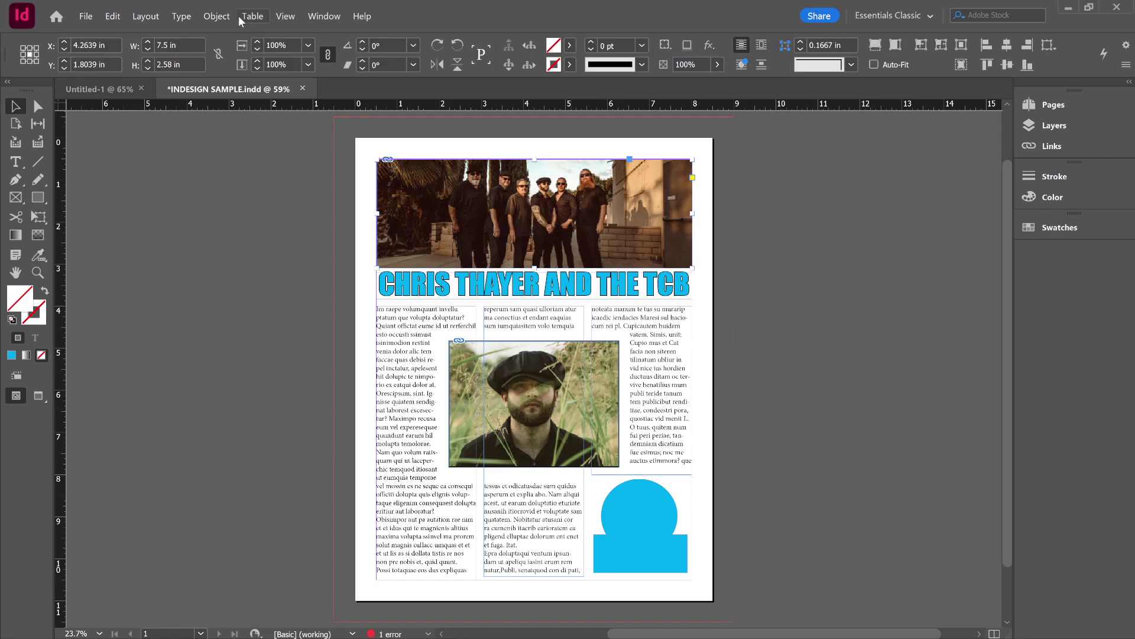
pyautogui.click(217, 16)
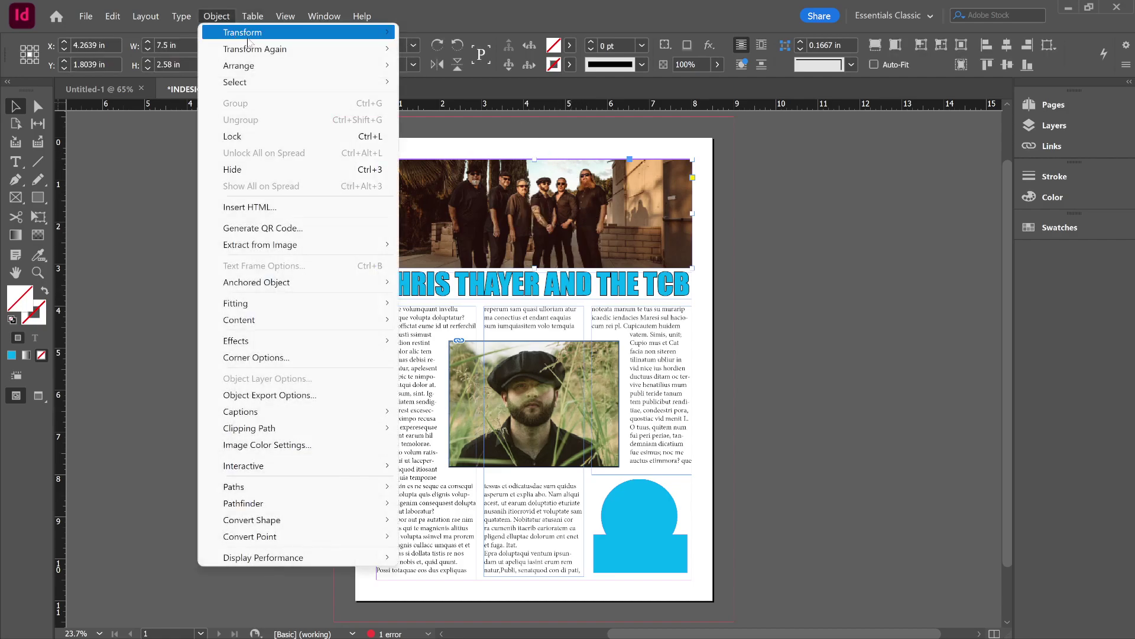
pyautogui.moveTo(243, 32)
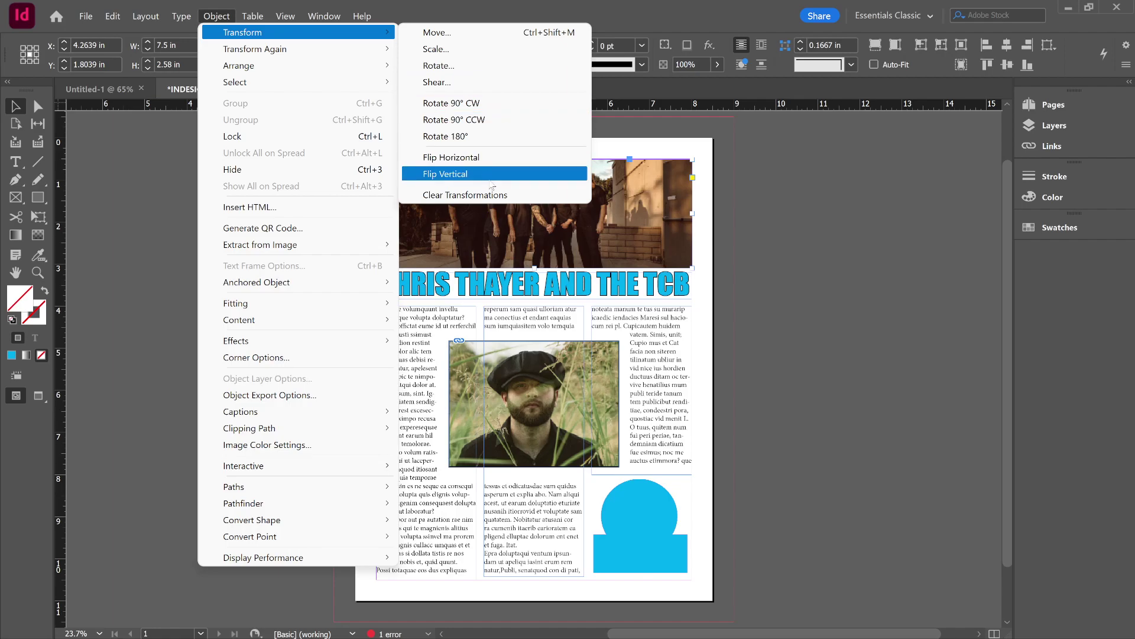
pyautogui.click(204, 12)
pyautogui.click(324, 16)
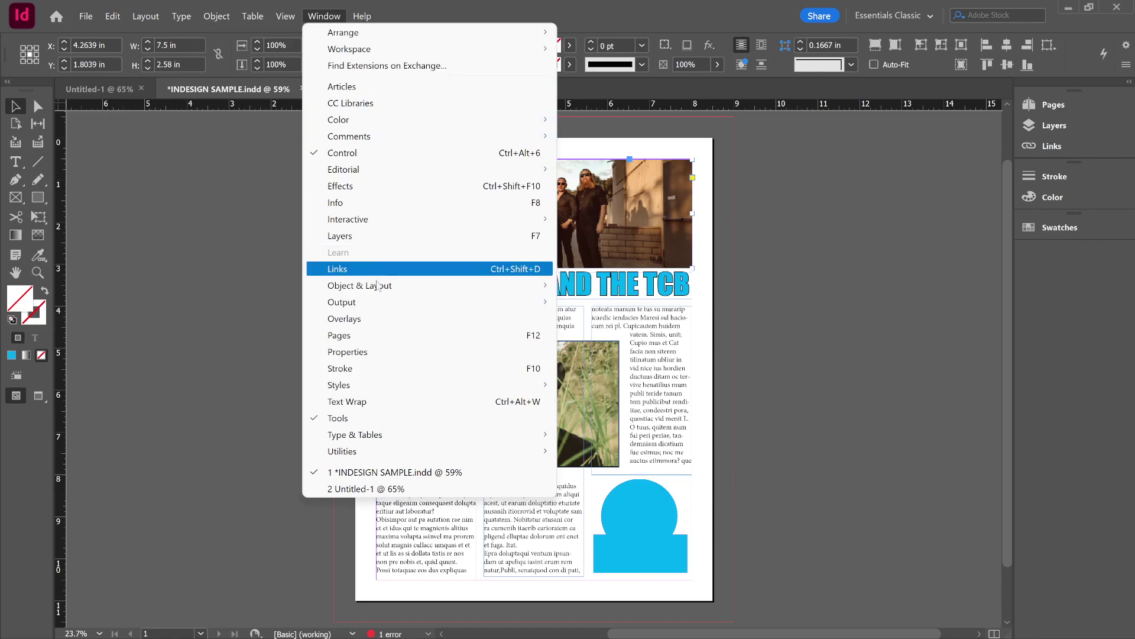
pyautogui.moveTo(429, 289)
pyautogui.click(615, 320)
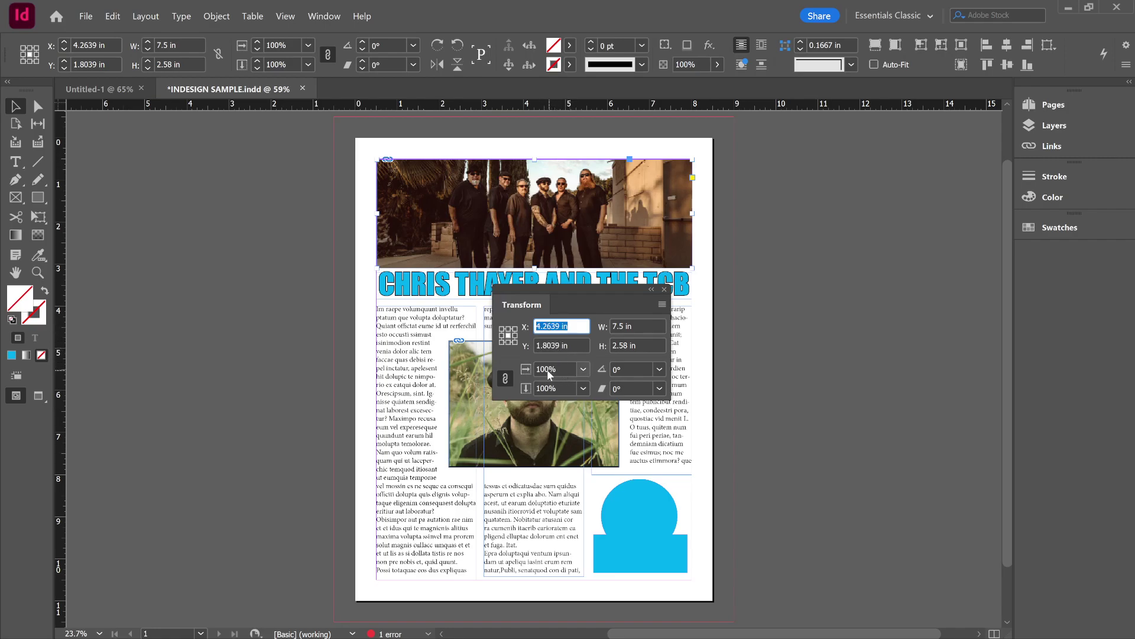
pyautogui.click(582, 370)
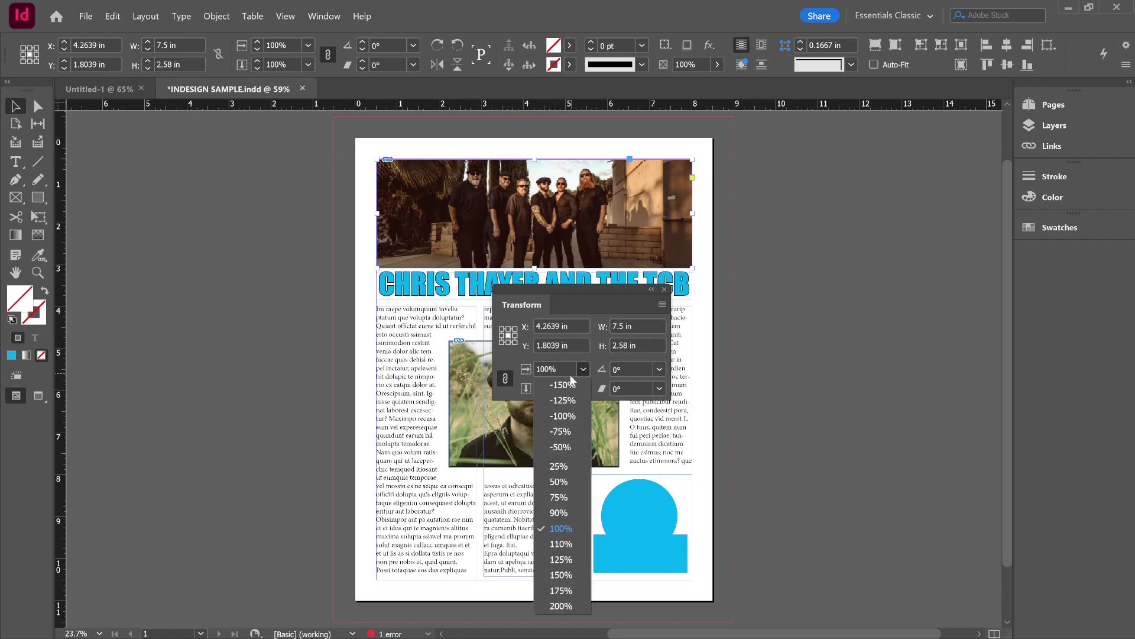
pyautogui.click(556, 545)
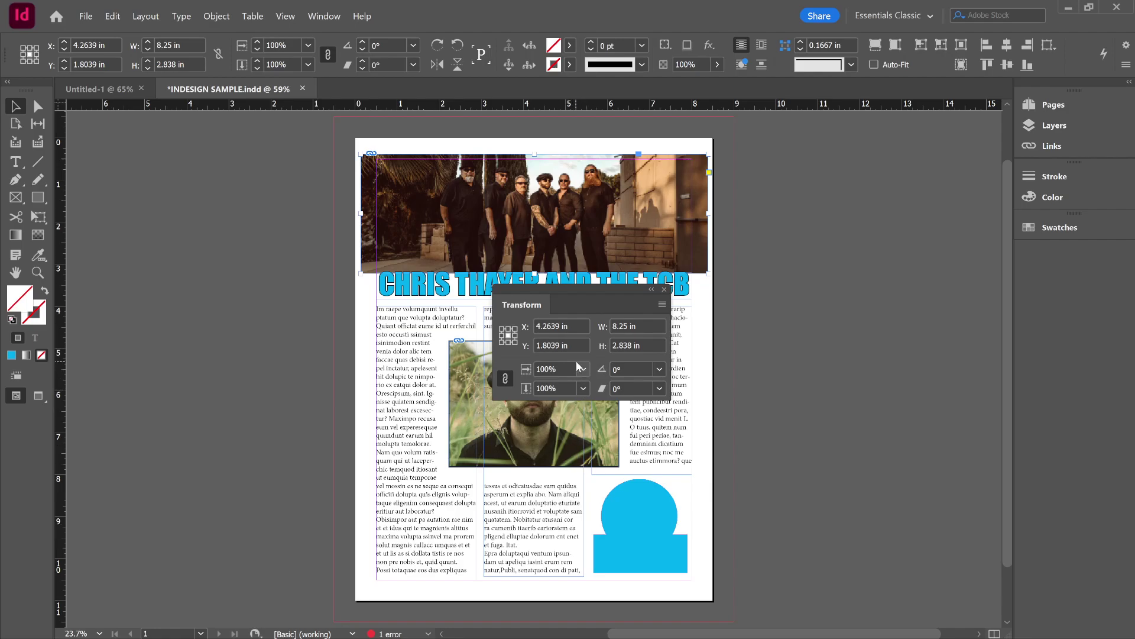
pyautogui.hotkey('ctrl', 'z')
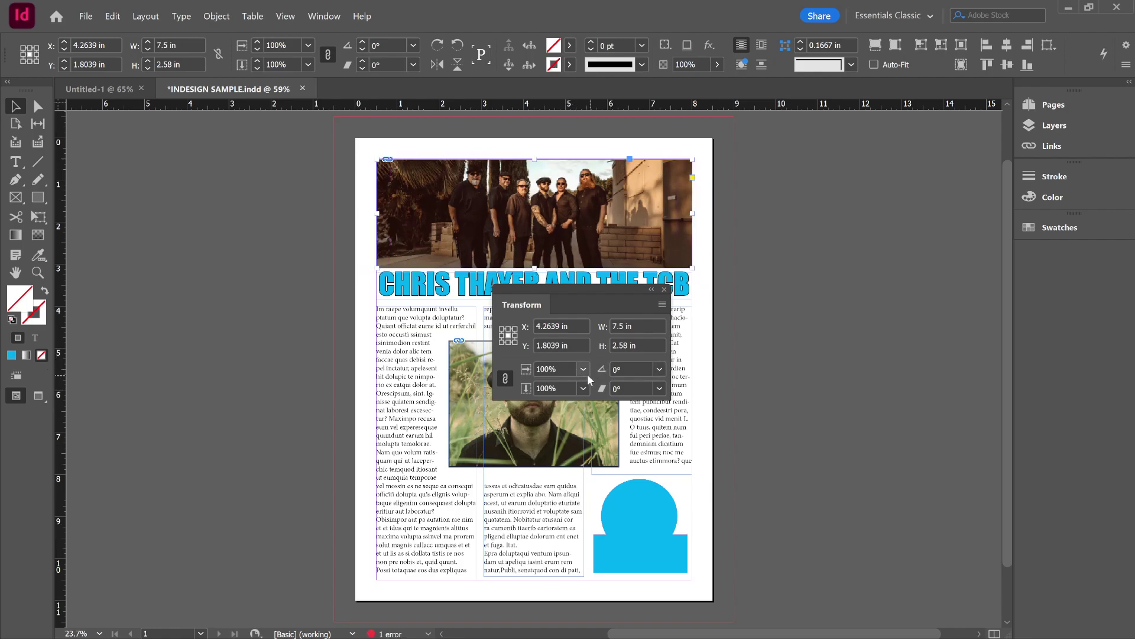
pyautogui.click(664, 289)
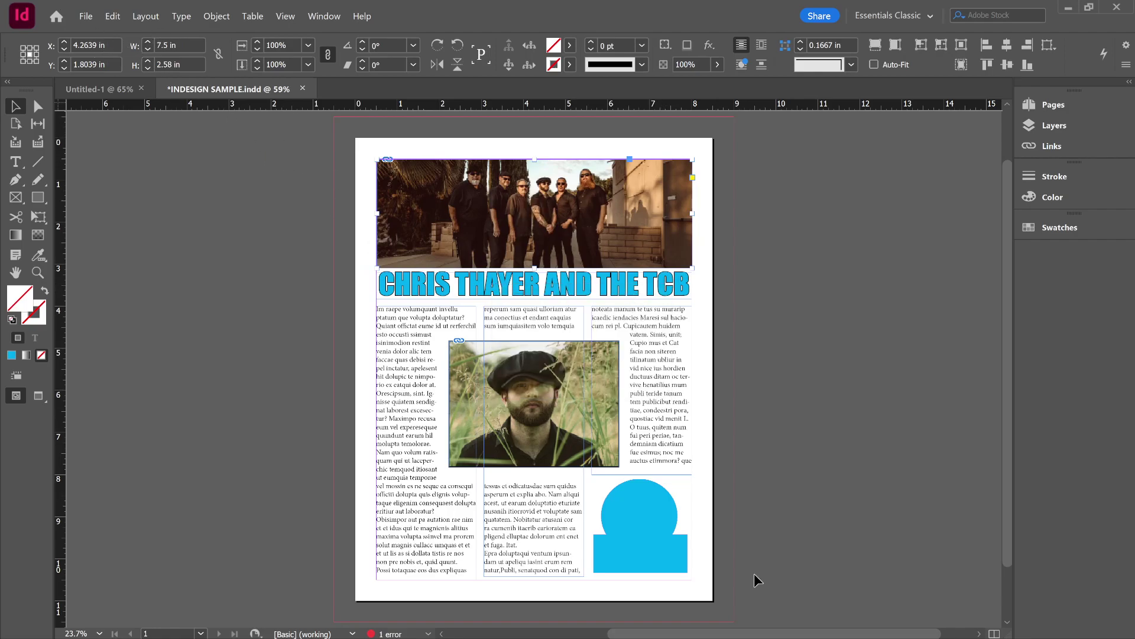
# - With the merged blue shape selected, glance at Effects, then show the Object Styles panel
pyautogui.click(639, 508)
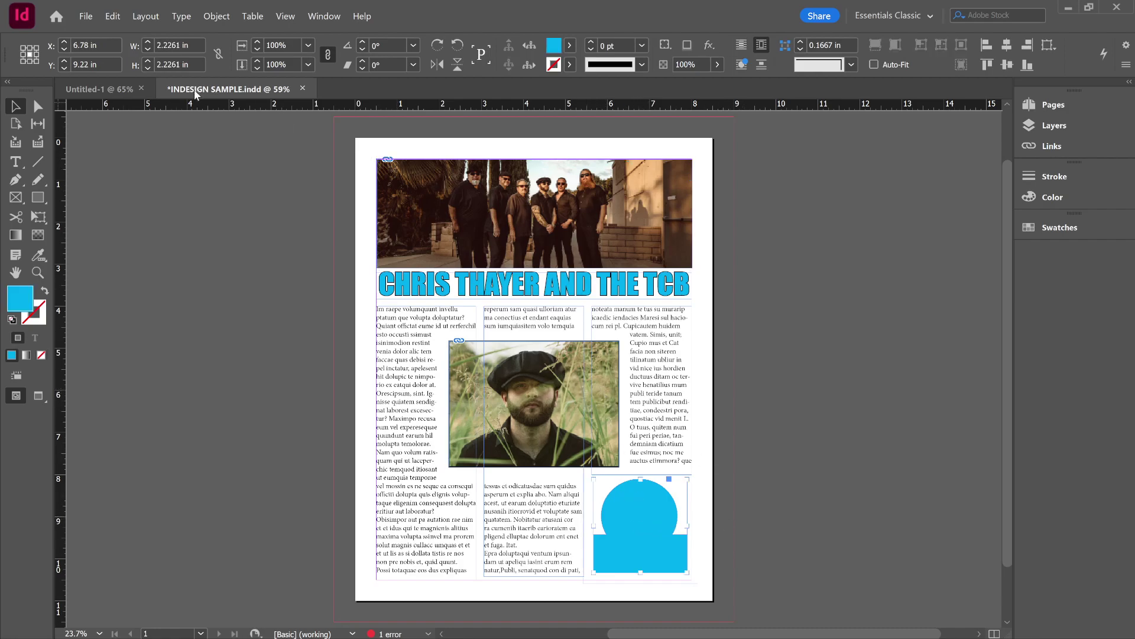
pyautogui.click(321, 16)
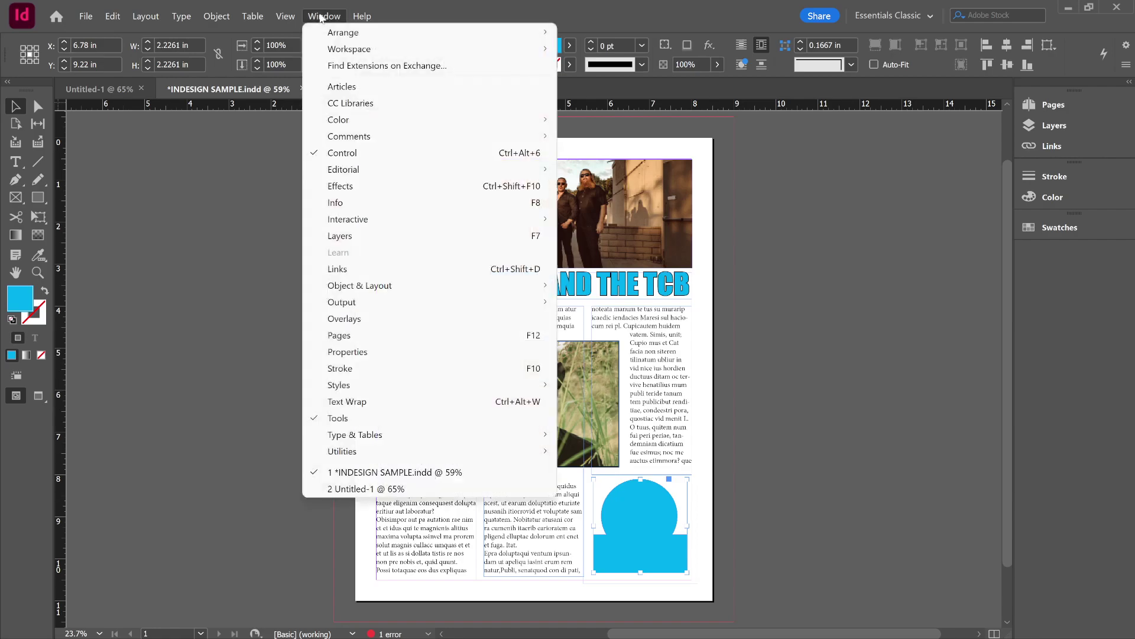
pyautogui.click(375, 187)
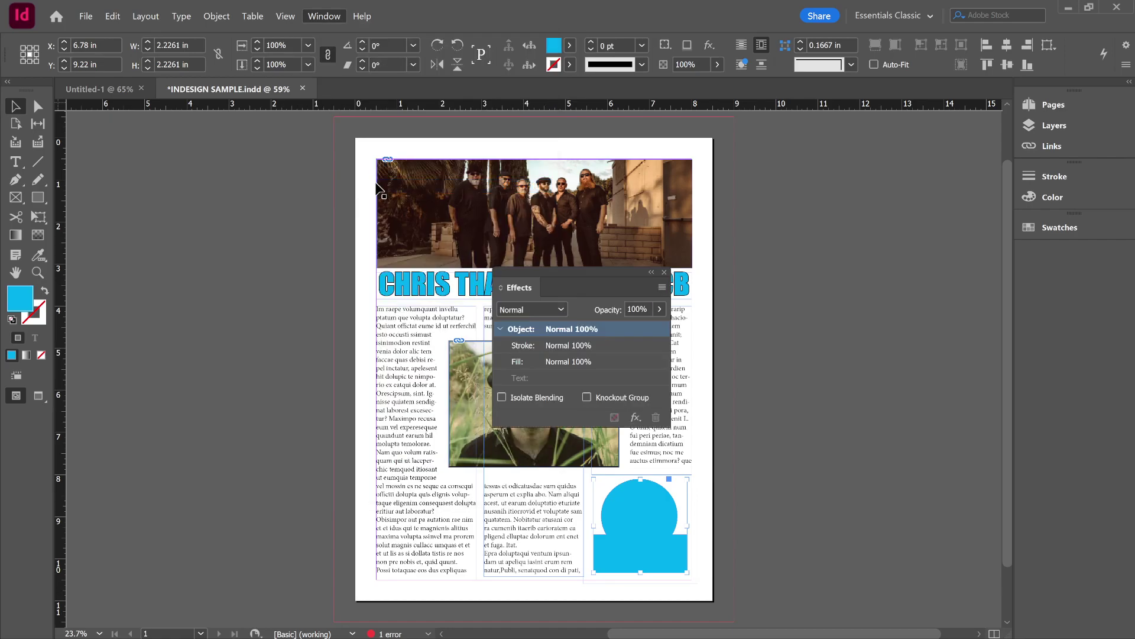
pyautogui.click(664, 272)
pyautogui.click(321, 16)
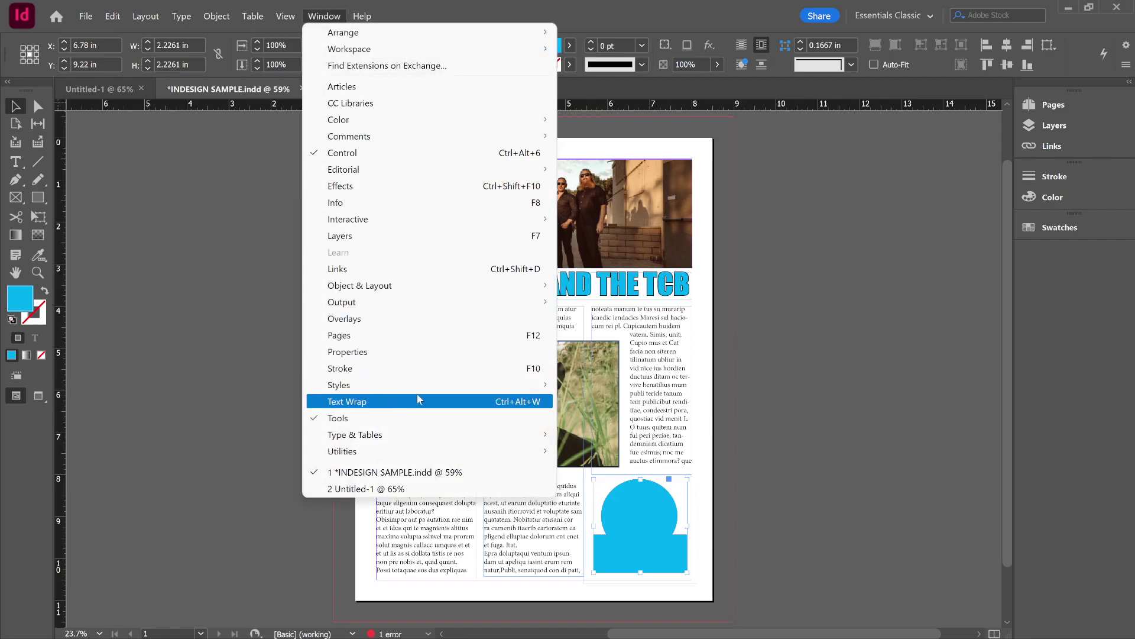
pyautogui.moveTo(517, 385)
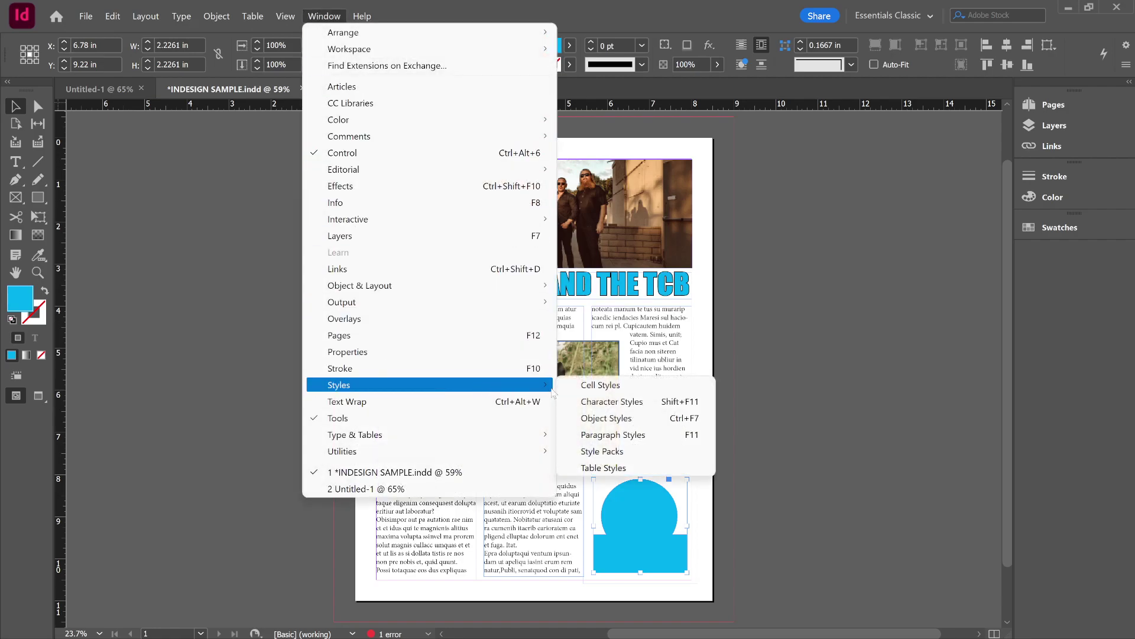
pyautogui.click(597, 418)
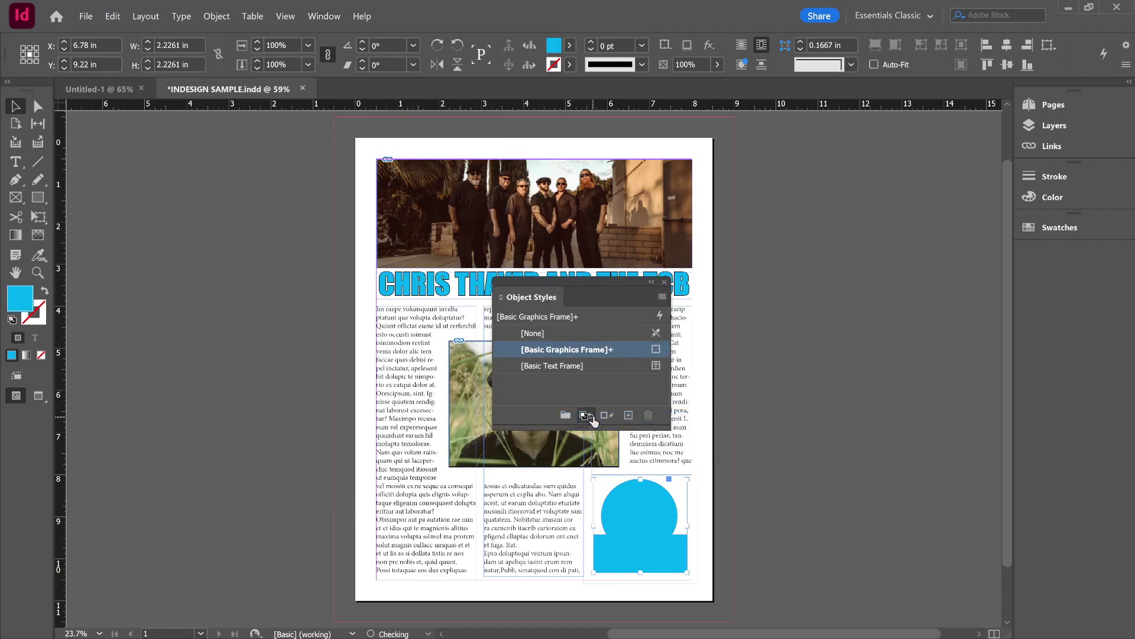
# - Open the [Basic Graphics Frame] style options and shift the dialog to check the page
pyautogui.doubleClick(562, 350)
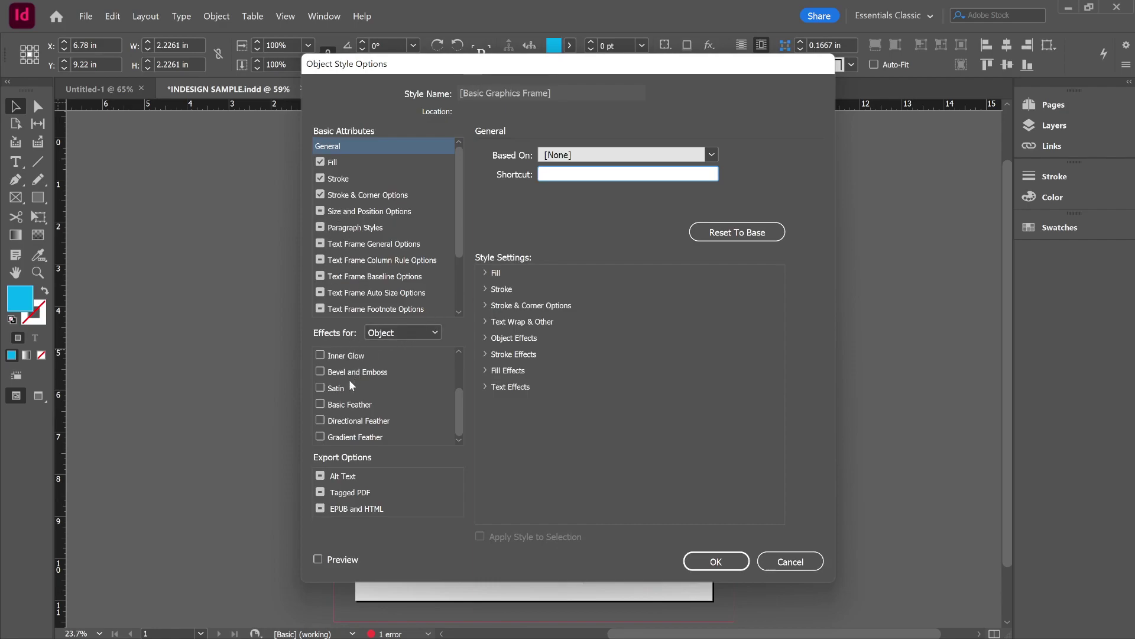
pyautogui.moveTo(454, 400)
pyautogui.mouseDown()
pyautogui.moveTo(462, 357)
pyautogui.moveTo(452, 413)
pyautogui.mouseUp()
pyautogui.moveTo(531, 62); pyautogui.dragTo(903, 83)
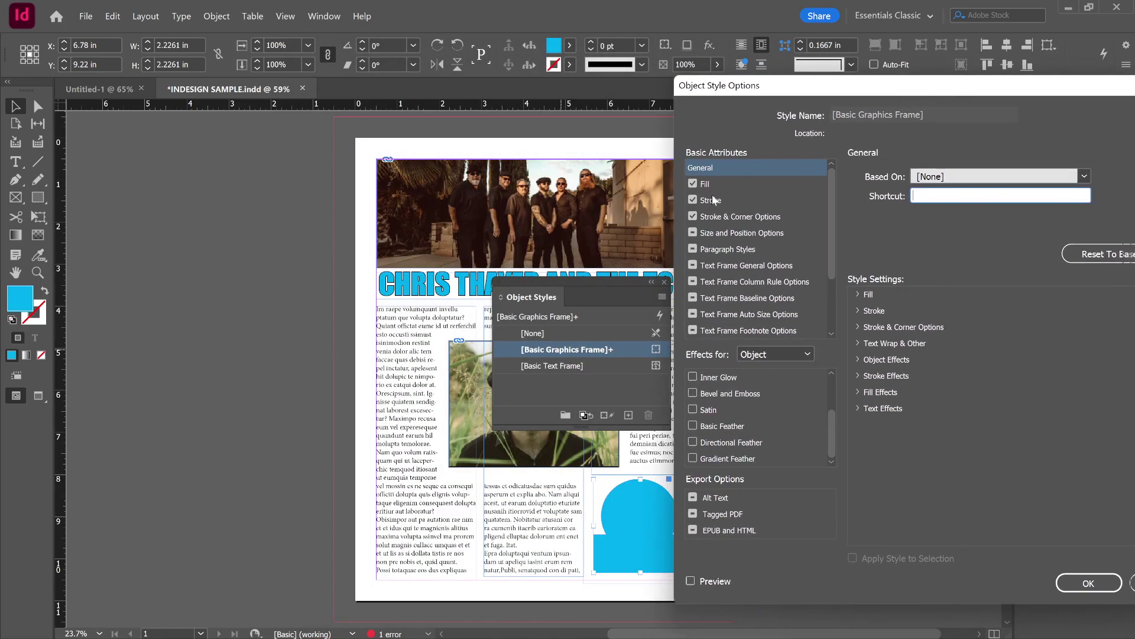
pyautogui.scroll(-5, 717, 260)
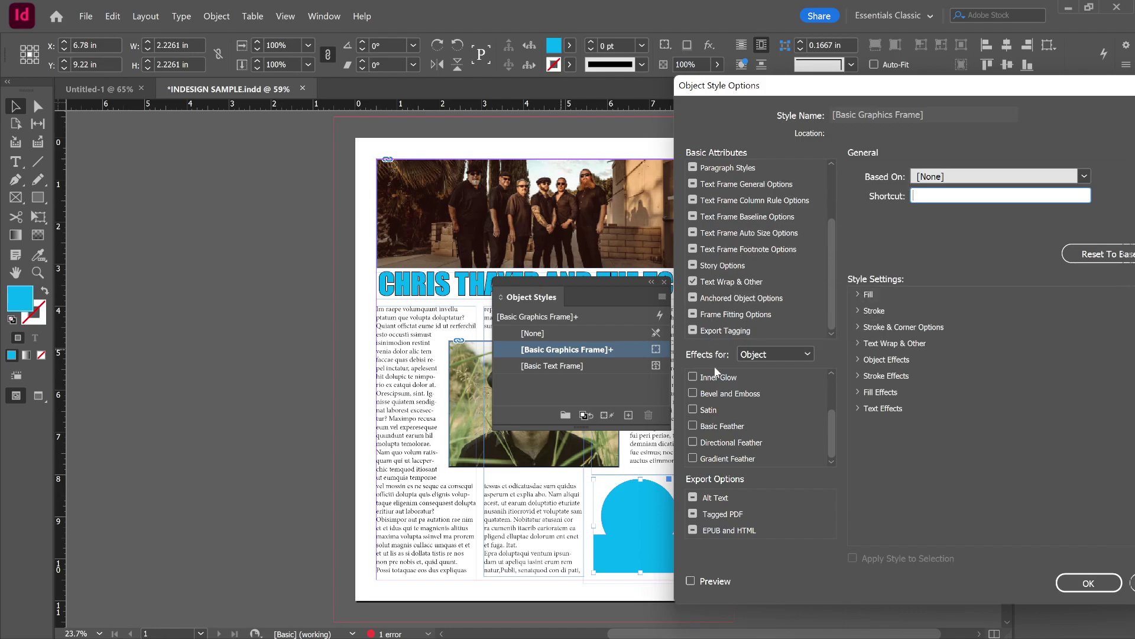
pyautogui.moveTo(932, 83); pyautogui.dragTo(502, 18)
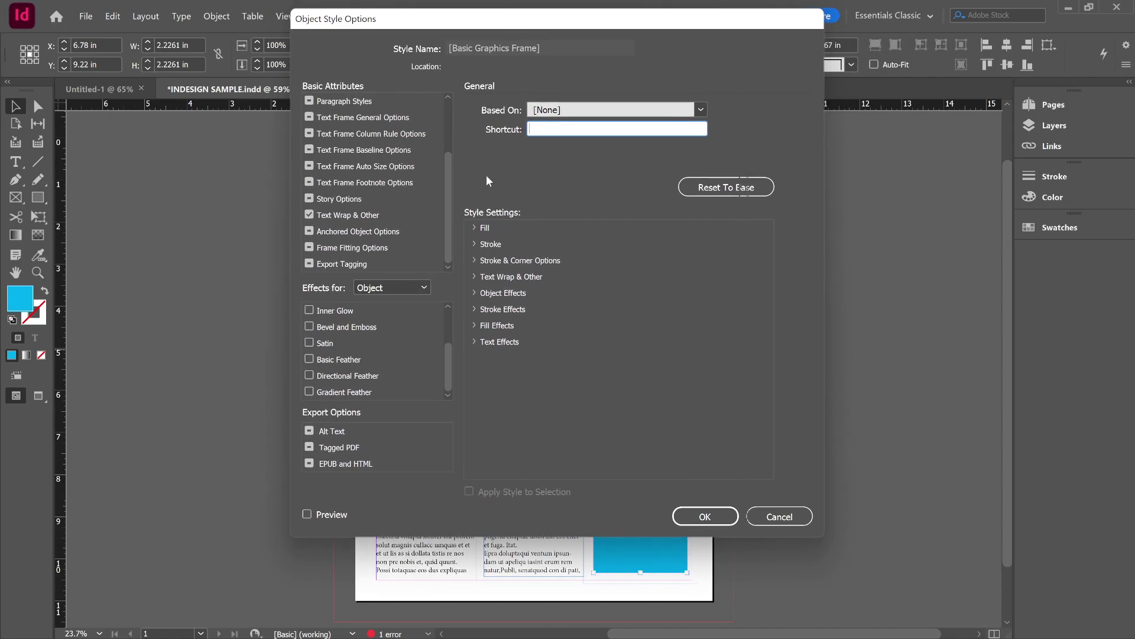
# - Browse the style's effects for Fill, then set the effects target back to Object
pyautogui.click(425, 289)
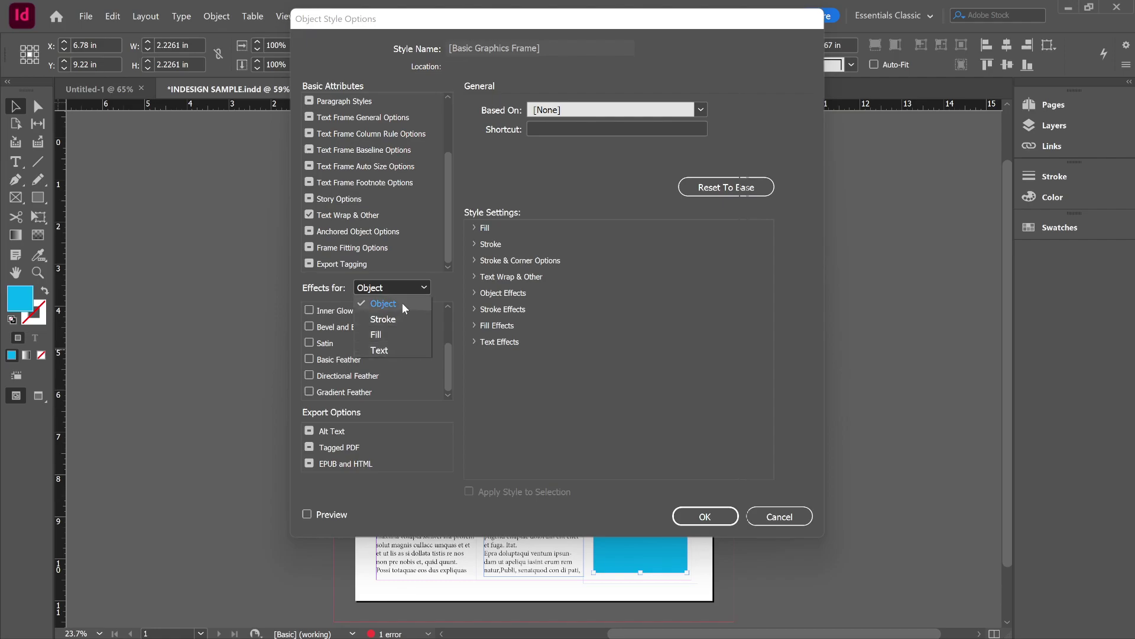
pyautogui.click(390, 334)
pyautogui.click(428, 287)
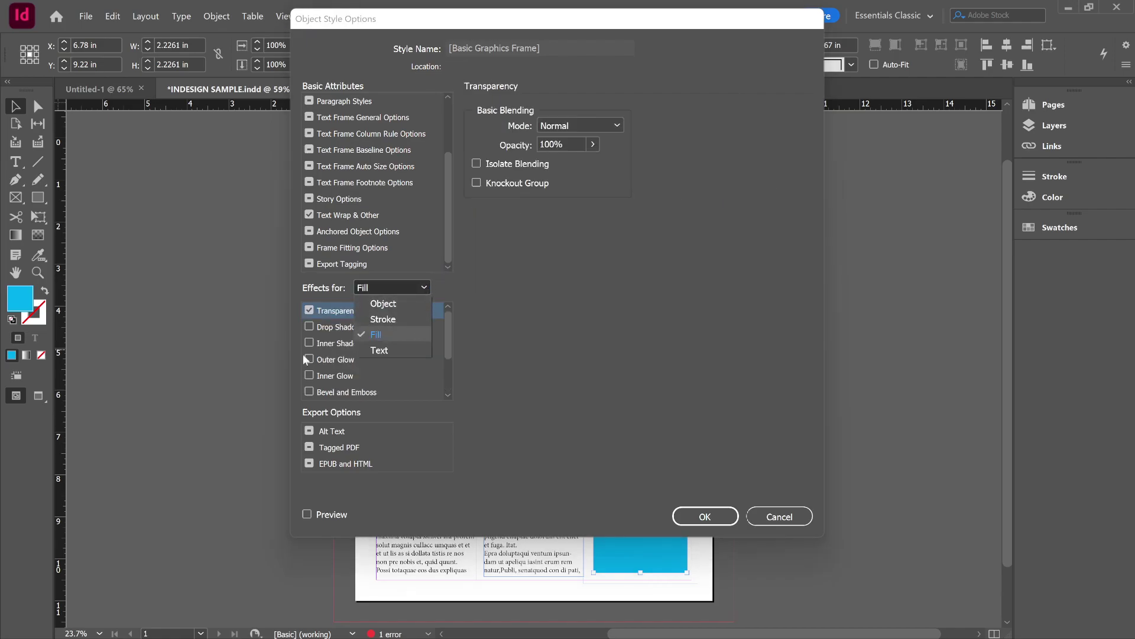
pyautogui.click(466, 385)
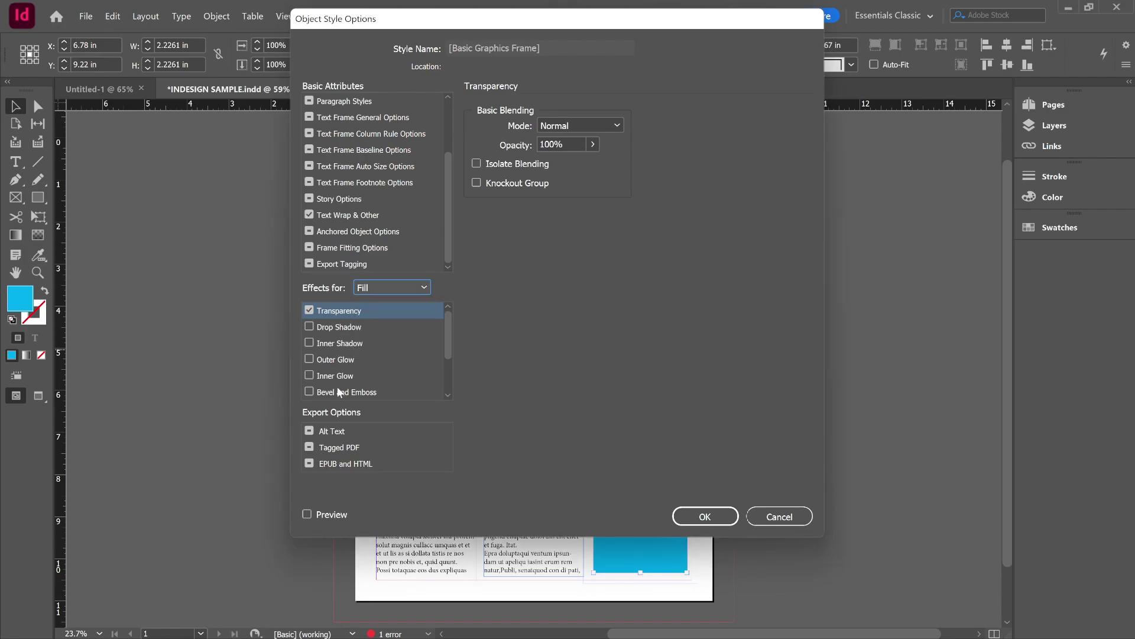
pyautogui.scroll(-2, 339, 391)
pyautogui.scroll(2, 363, 375)
pyautogui.click(432, 288)
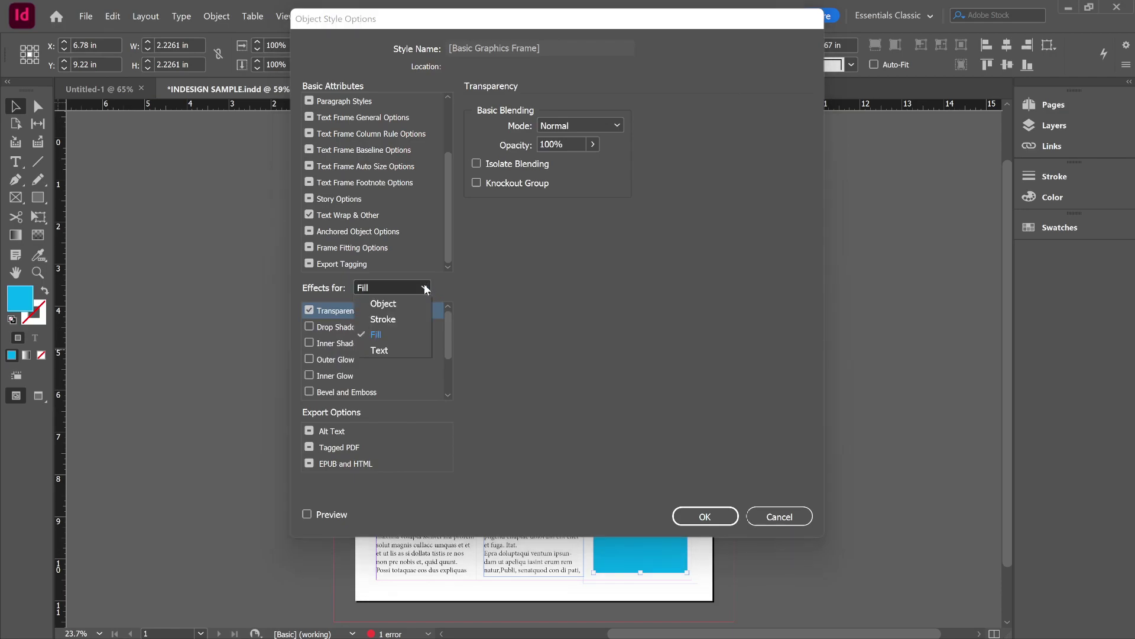
pyautogui.click(385, 302)
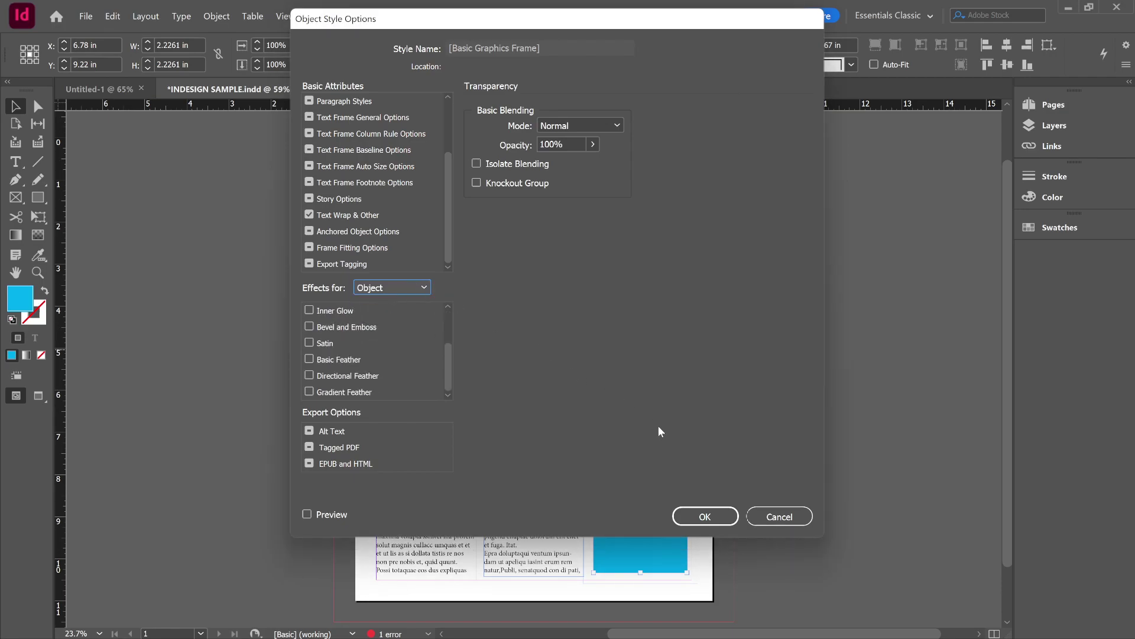
# - Tick column rule, story, anchored object, export tagging and frame fitting options, then cancel
pyautogui.click(369, 139)
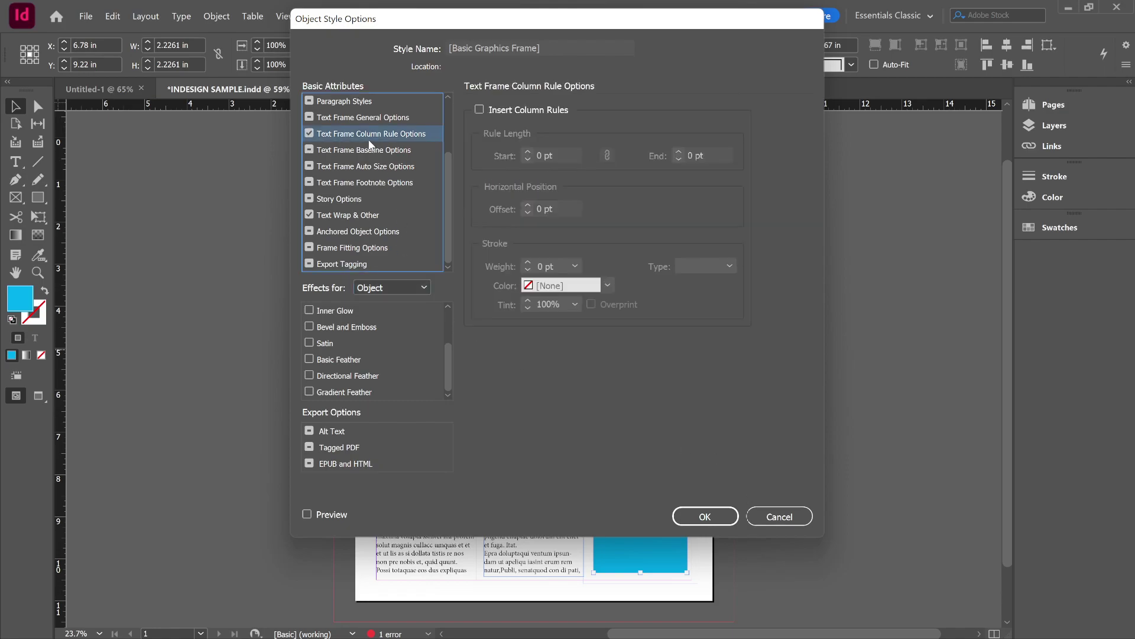
pyautogui.click(358, 196)
pyautogui.click(355, 231)
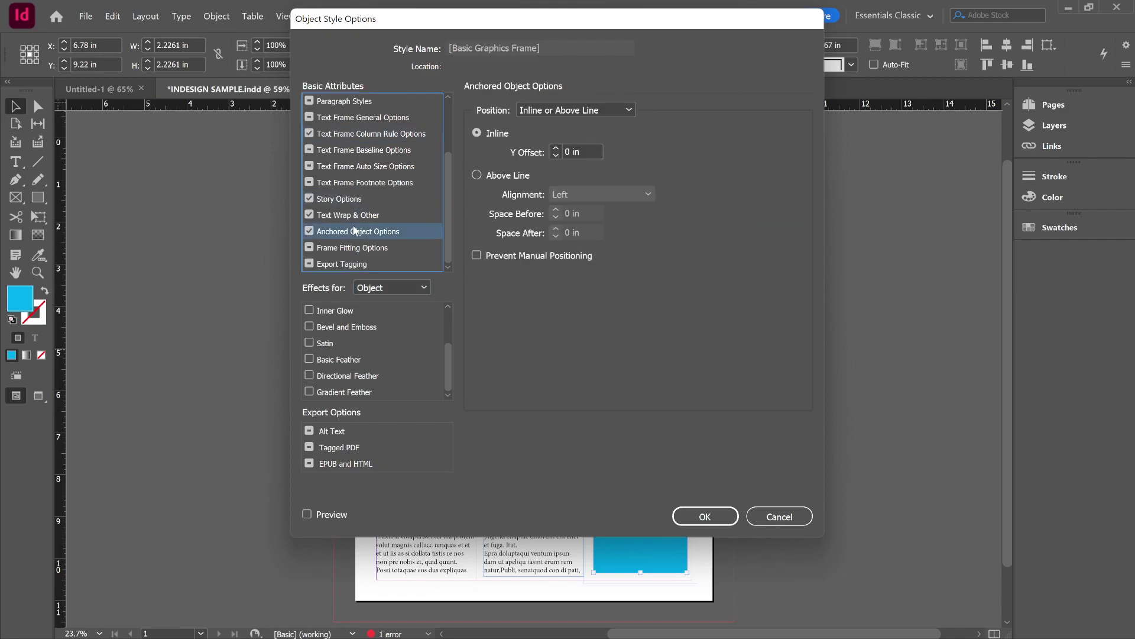
pyautogui.click(356, 264)
pyautogui.click(366, 247)
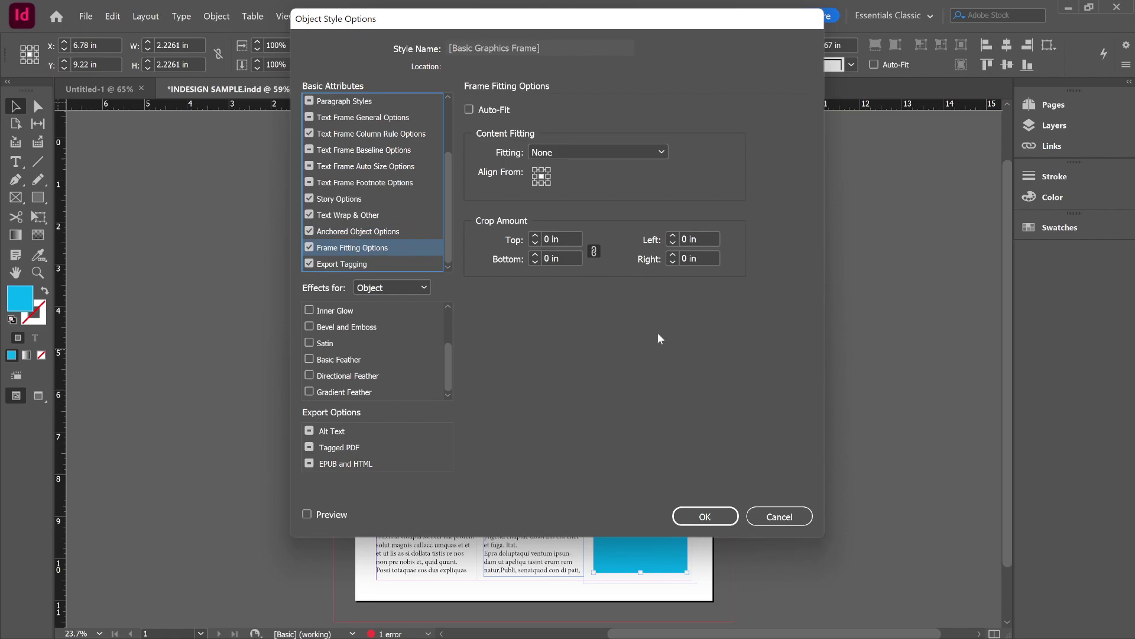
pyautogui.click(780, 516)
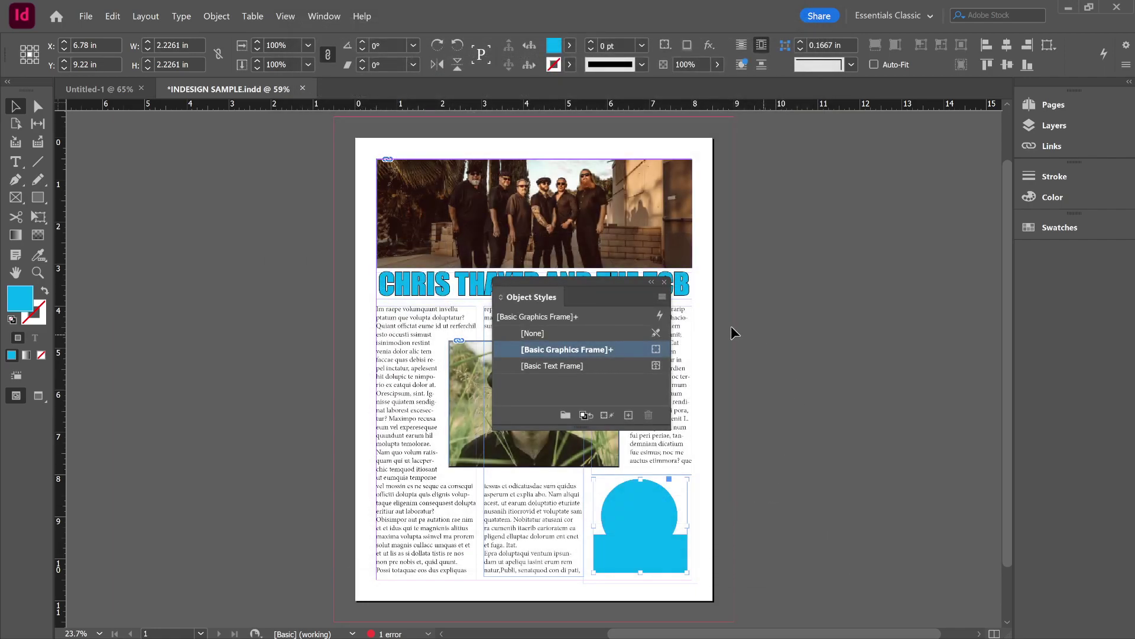
# - Close the Object Styles panel and clear the selection
pyautogui.click(664, 282)
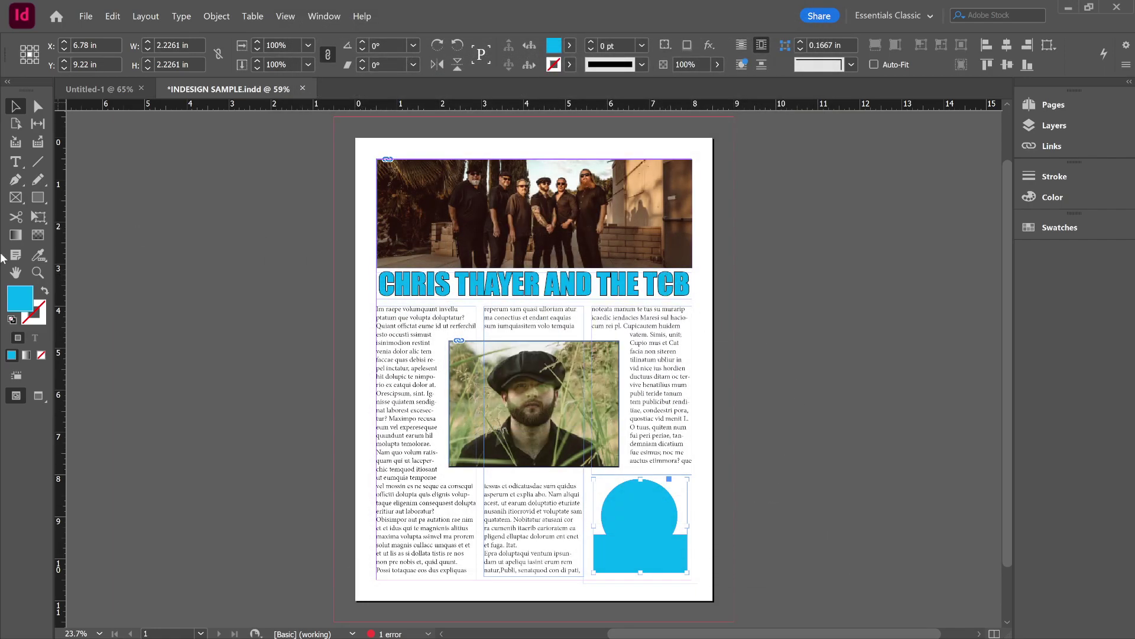
pyautogui.click(326, 16)
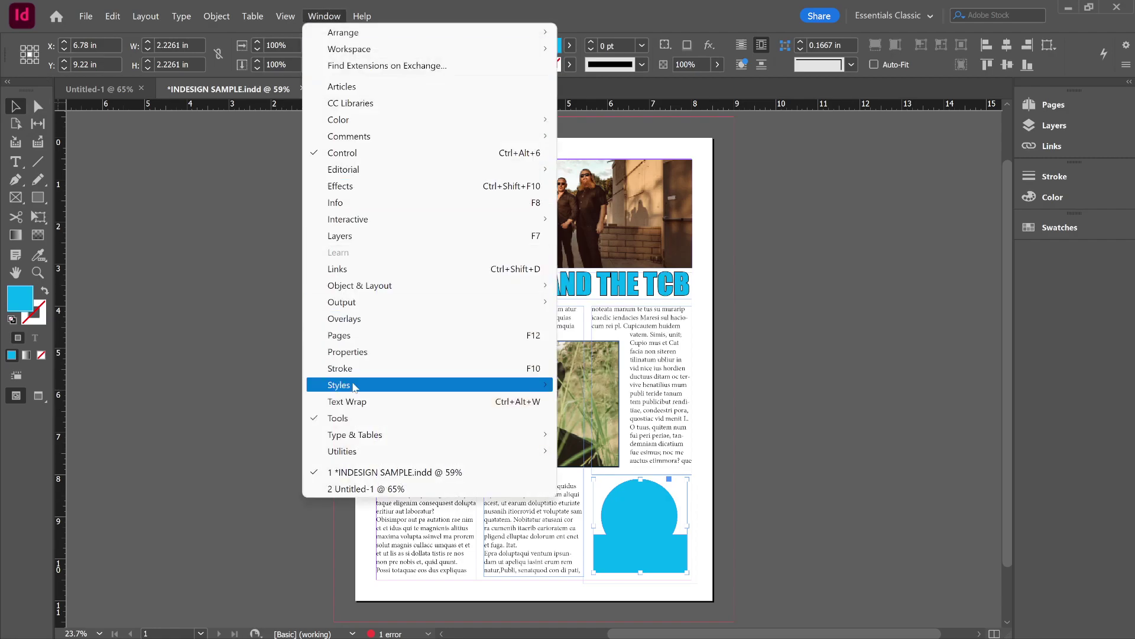
pyautogui.moveTo(405, 386)
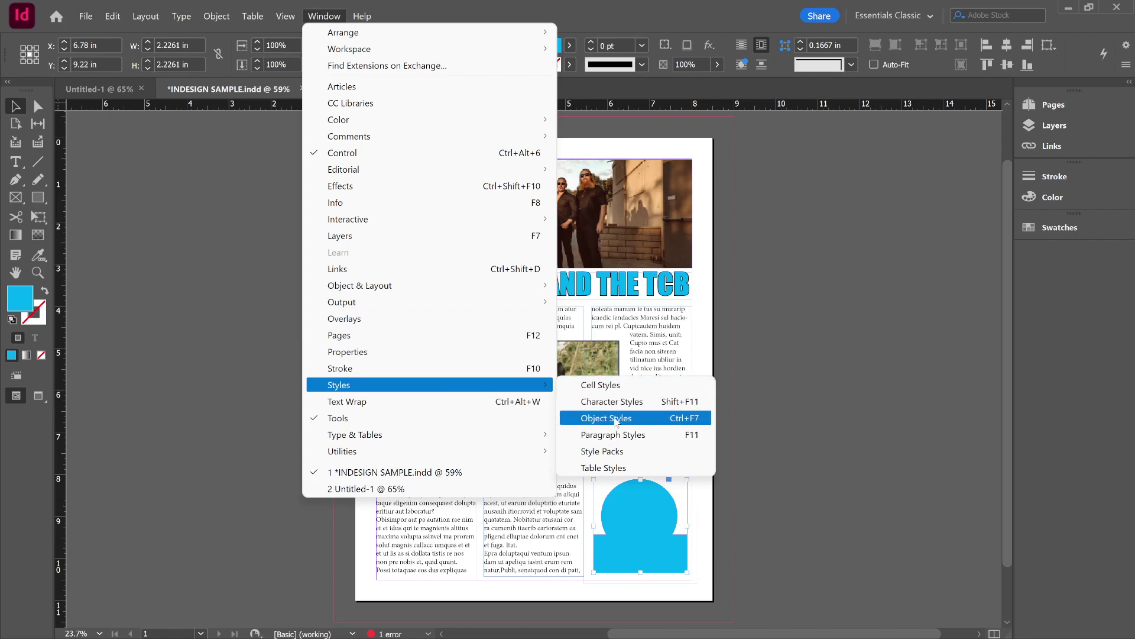
pyautogui.click(246, 172)
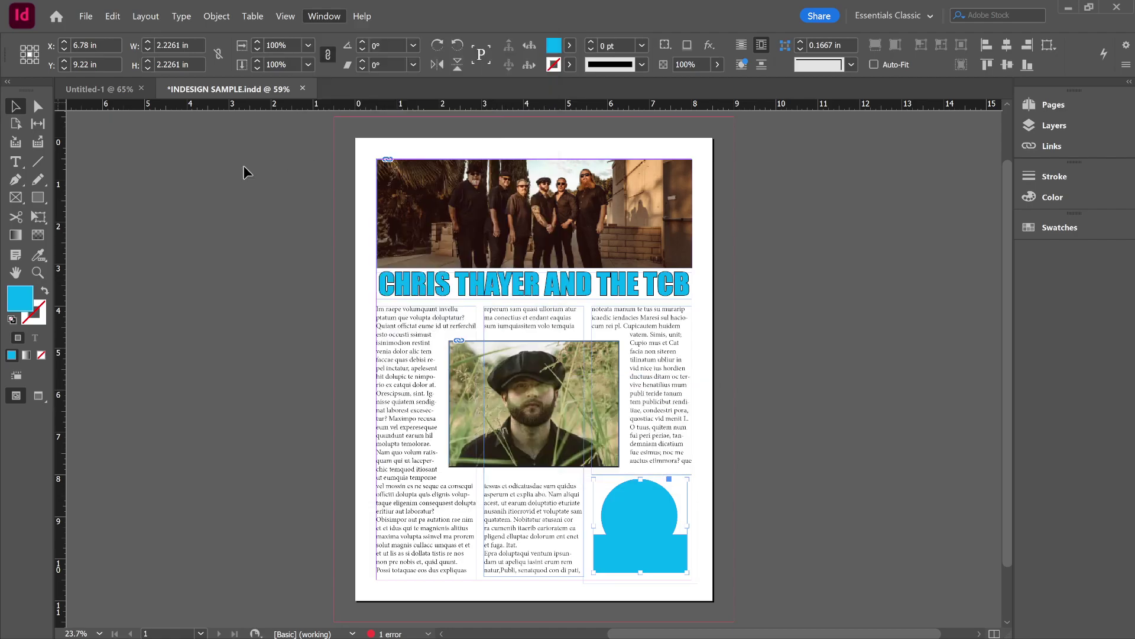
# - Select the portrait picture frame and open its [Basic Graphics Frame] style options from Object Styles
pyautogui.click(427, 168)
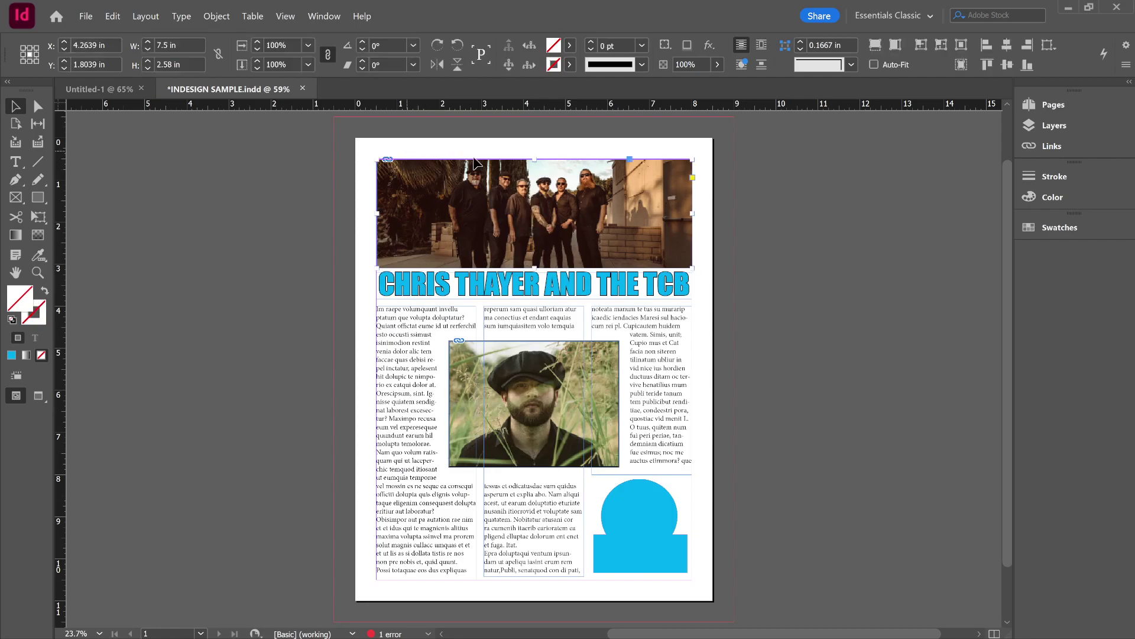
pyautogui.click(492, 342)
pyautogui.click(479, 341)
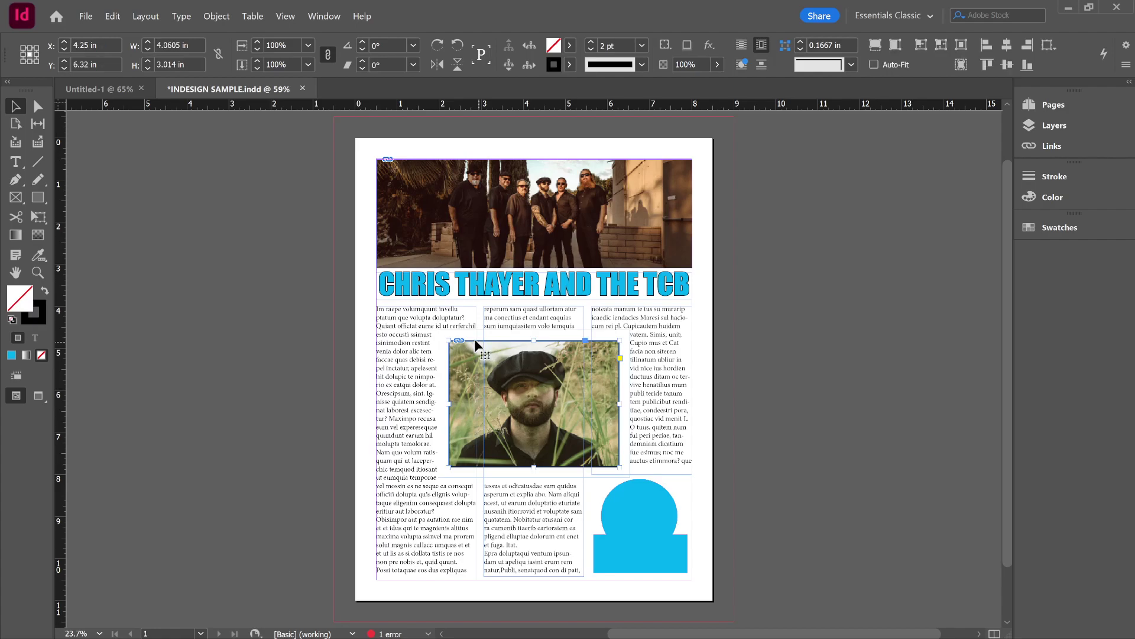
pyautogui.click(315, 16)
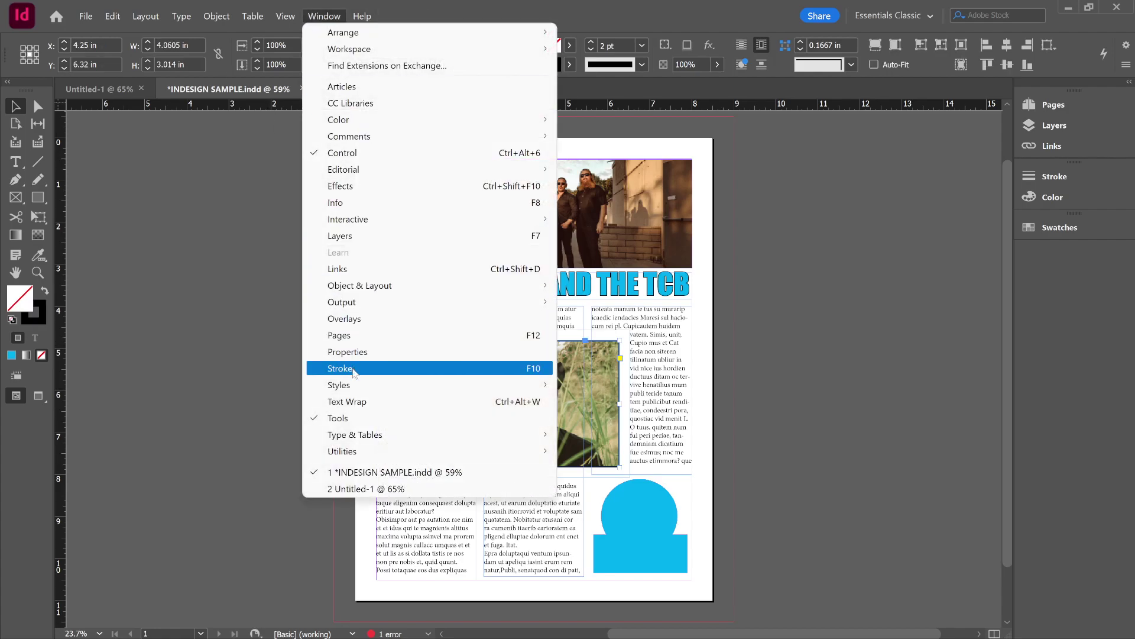
pyautogui.moveTo(355, 386)
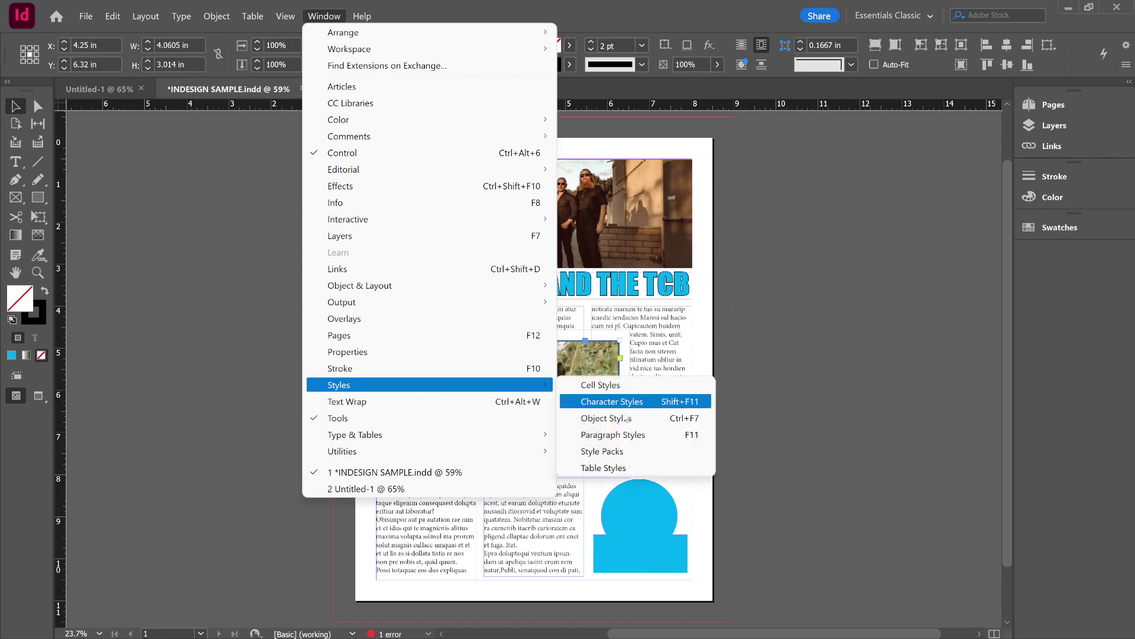
pyautogui.click(606, 418)
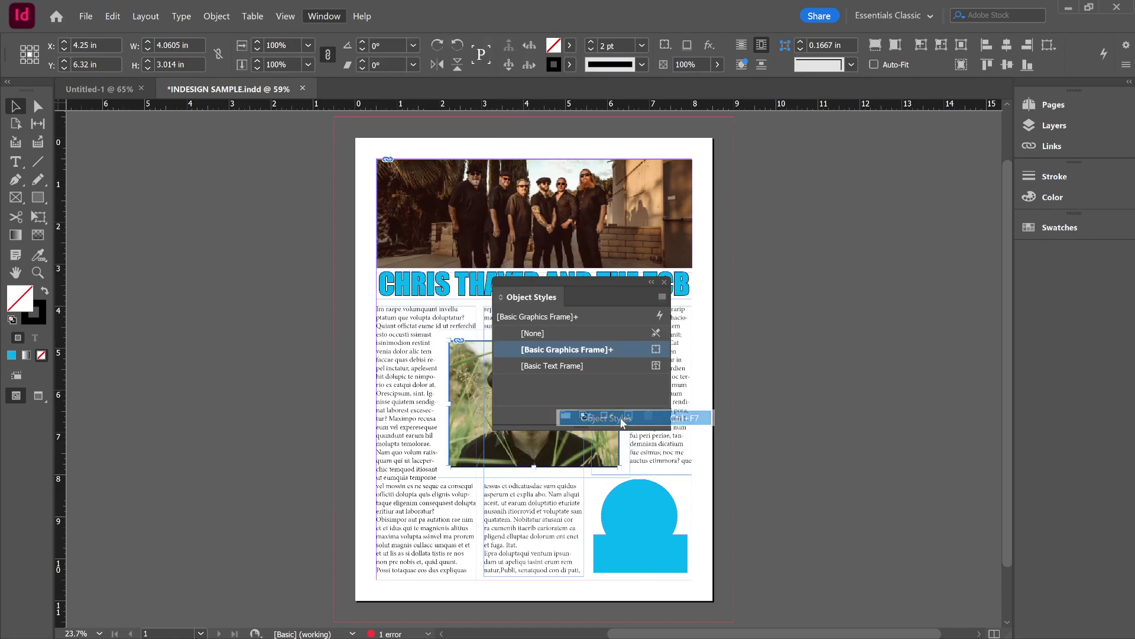
pyautogui.doubleClick(569, 350)
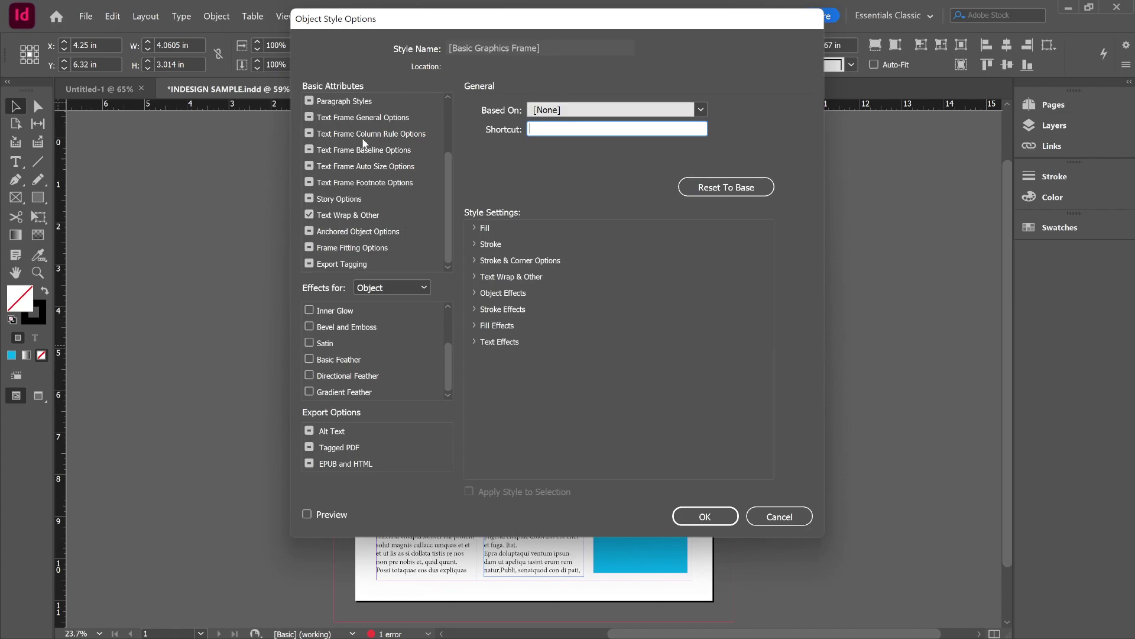
# - Set all four corners in the style's Stroke & Corner Options to Rounded at 0.1667 in
pyautogui.click(374, 121)
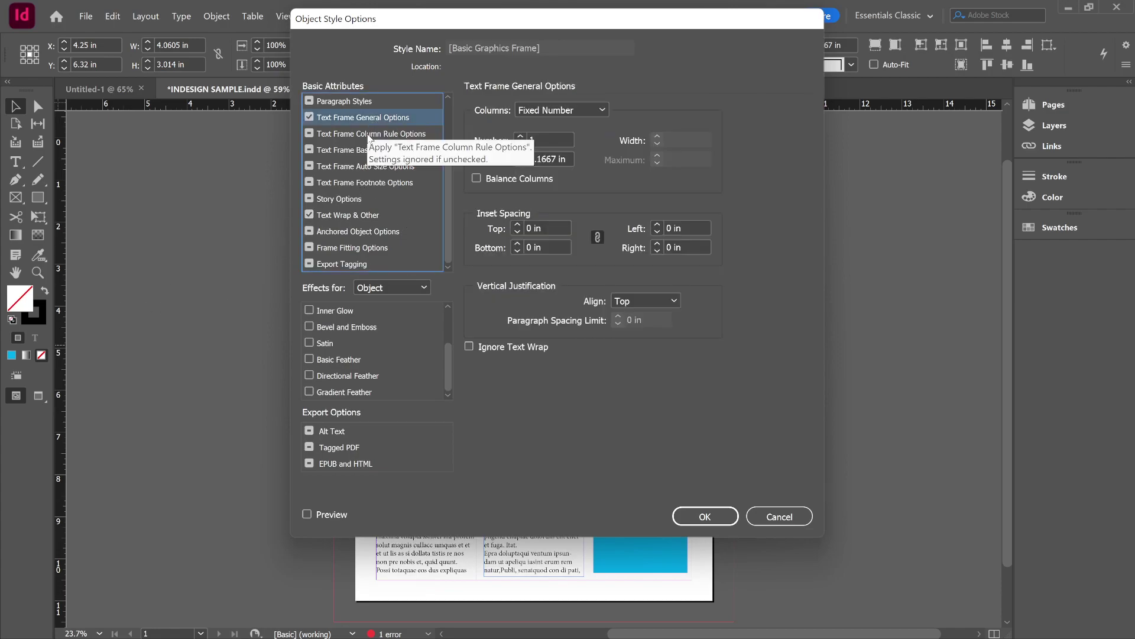
pyautogui.scroll(2, 327, 188)
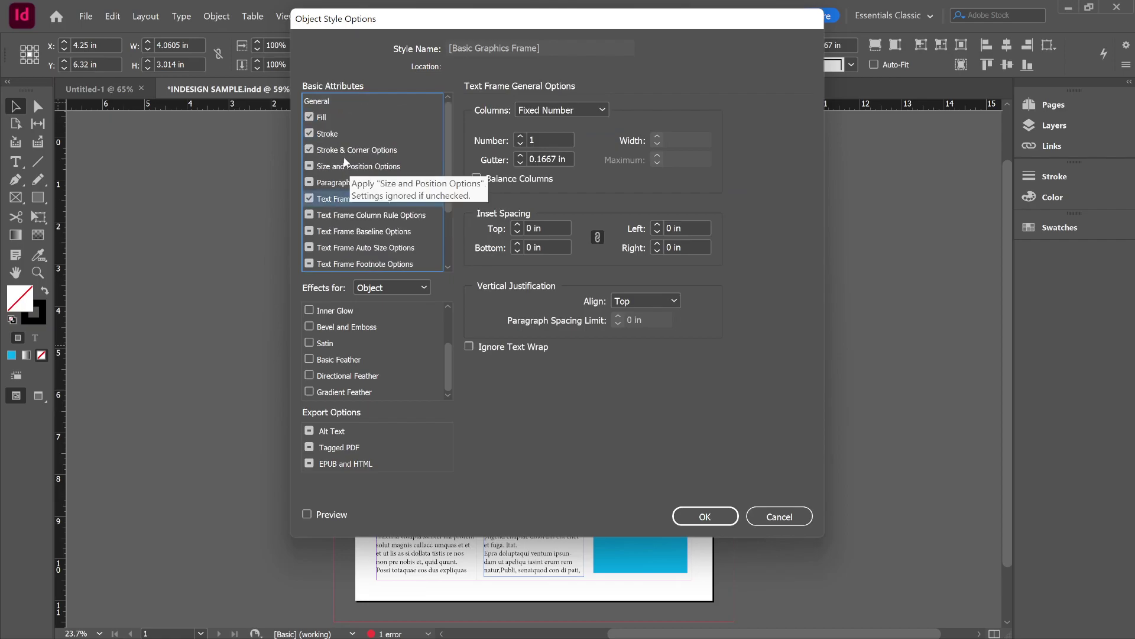
pyautogui.click(373, 152)
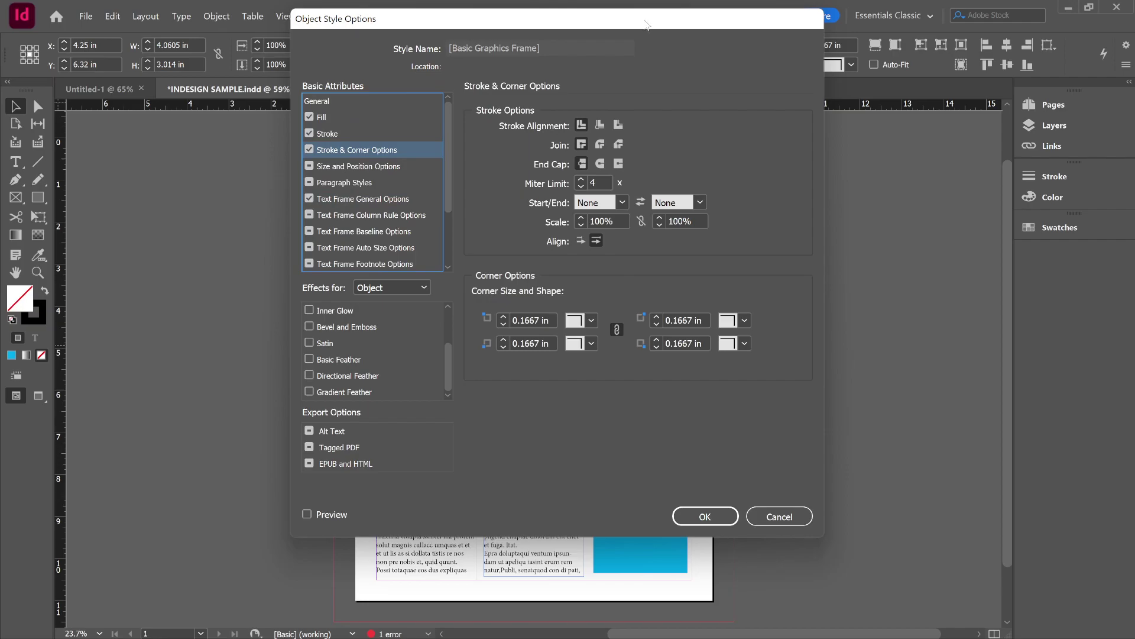
pyautogui.moveTo(646, 25); pyautogui.dragTo(886, 81)
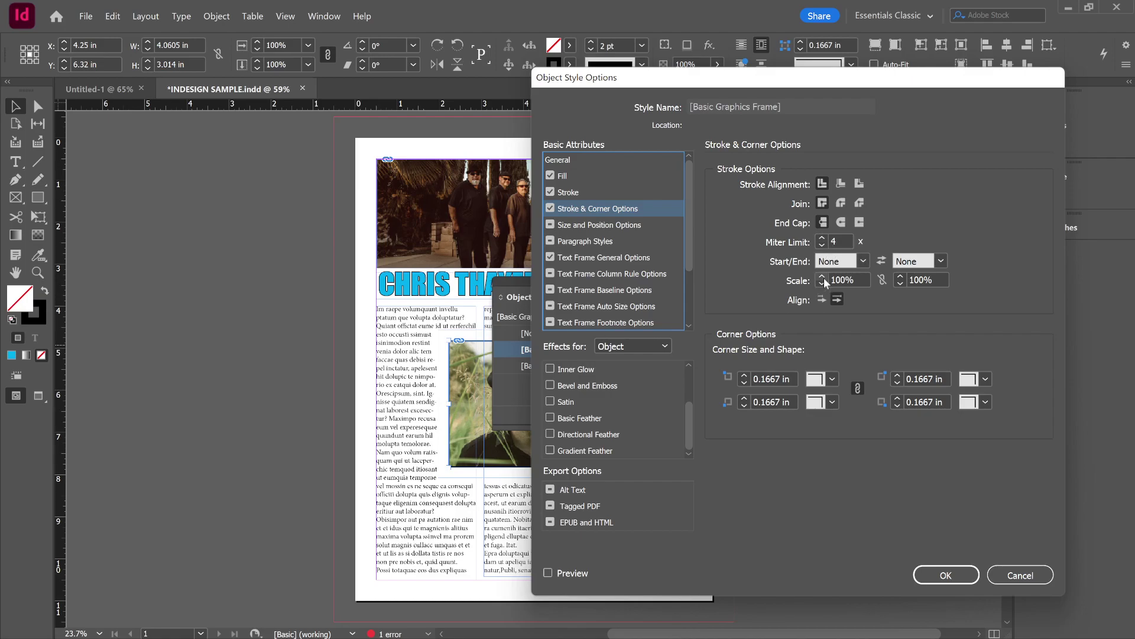
pyautogui.click(833, 379)
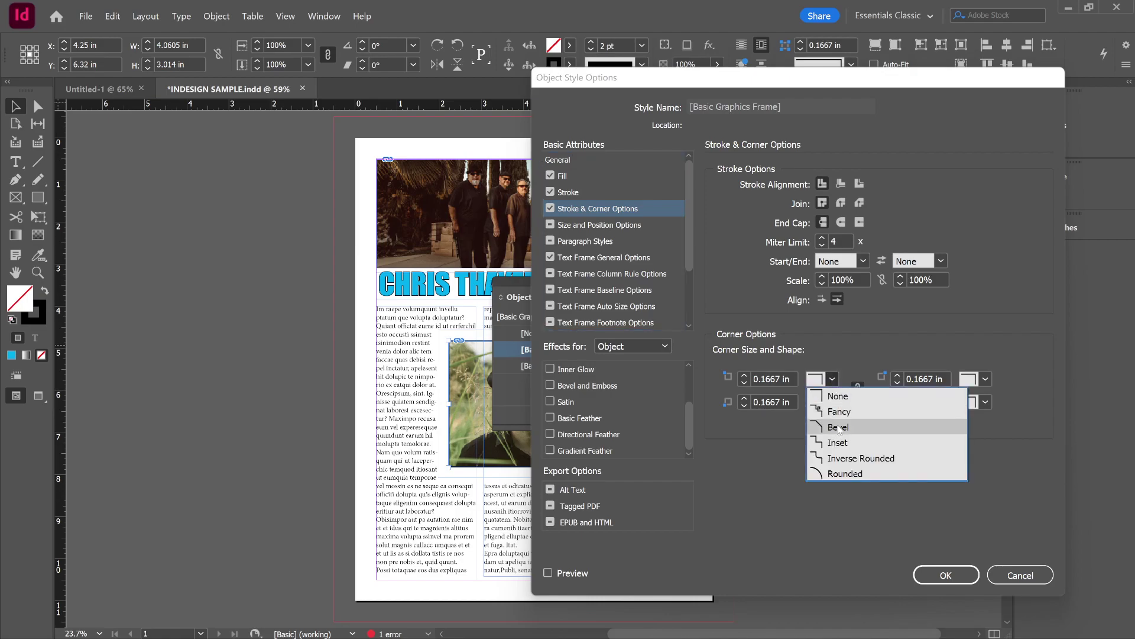
pyautogui.click(834, 474)
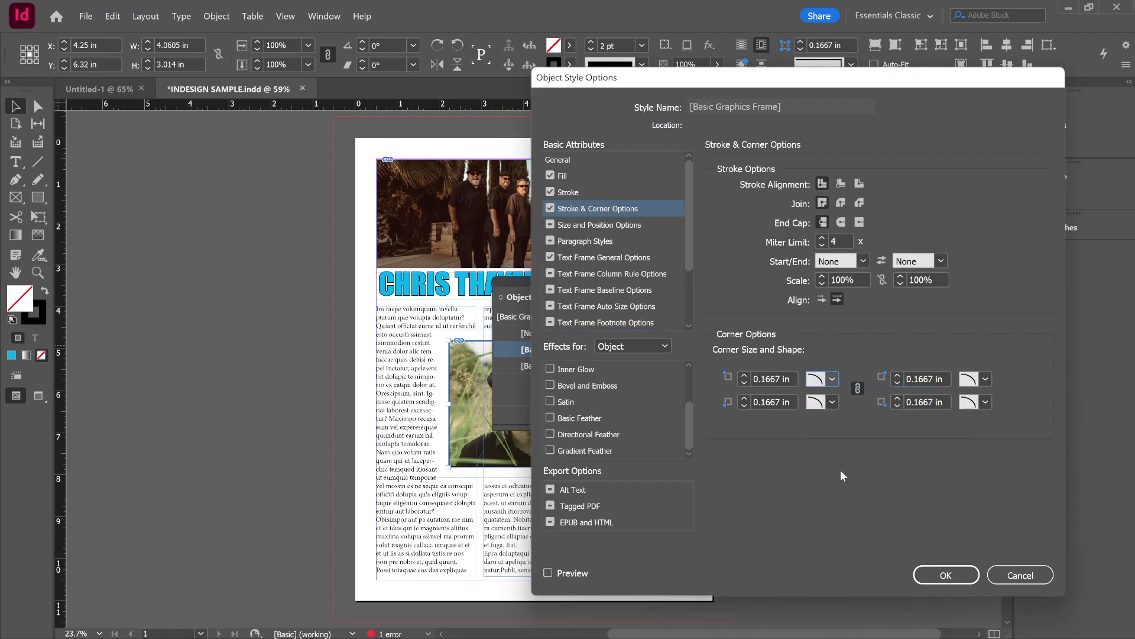
pyautogui.click(939, 575)
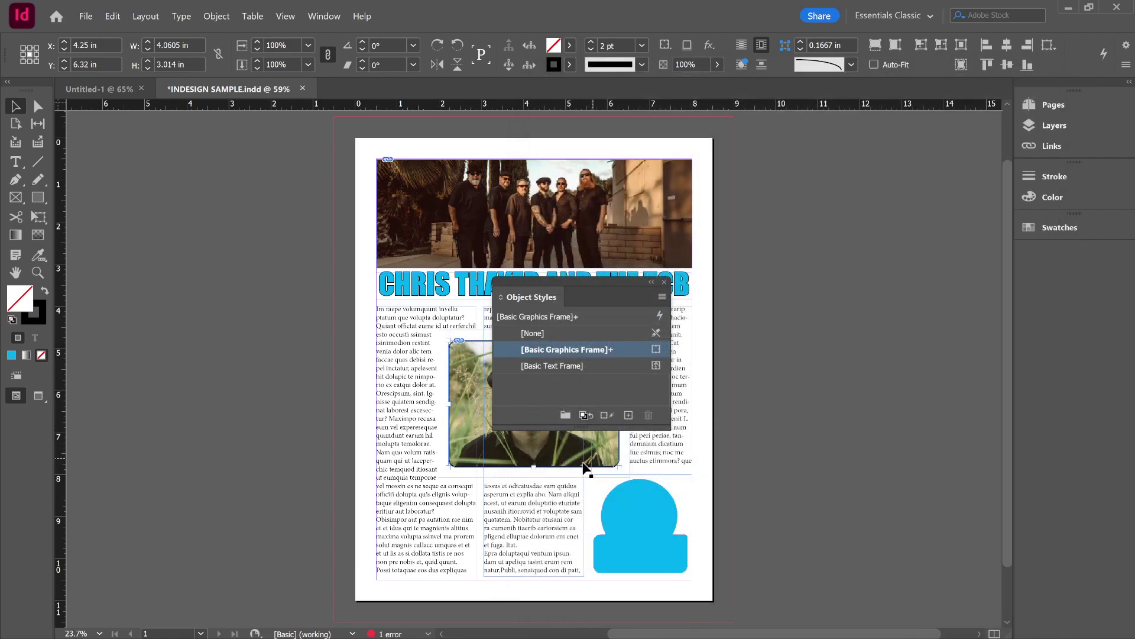
# - Undo the rounded corners, then convert the CHRIS THAYER AND THE TCB headline to outlines
pyautogui.hotkey('ctrl', 'z')
pyautogui.click(666, 282)
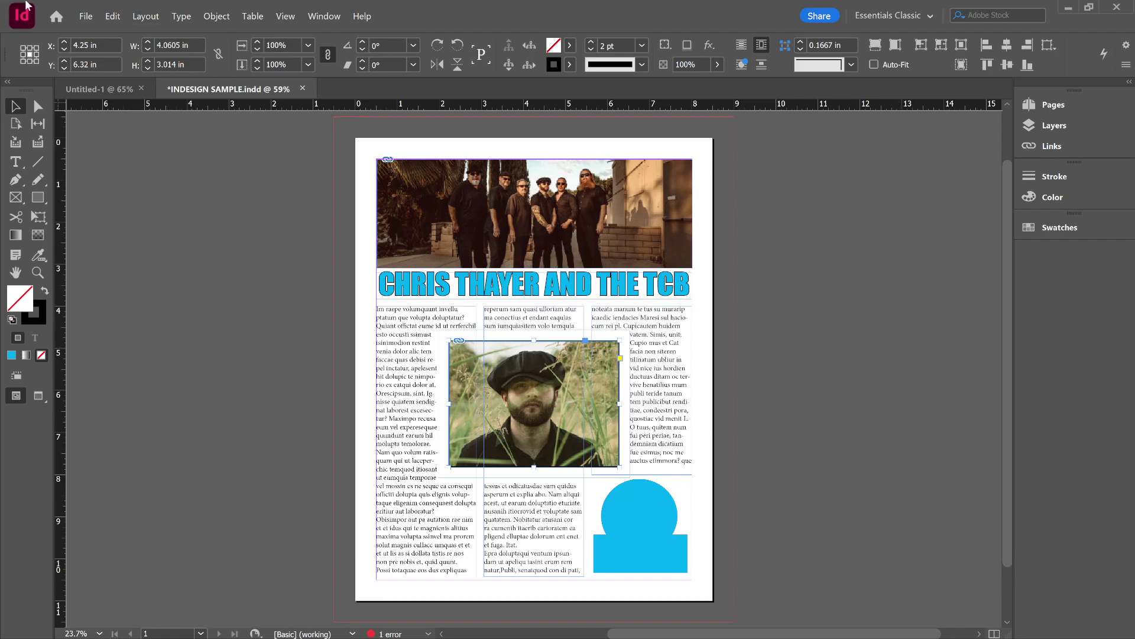
pyautogui.click(465, 289)
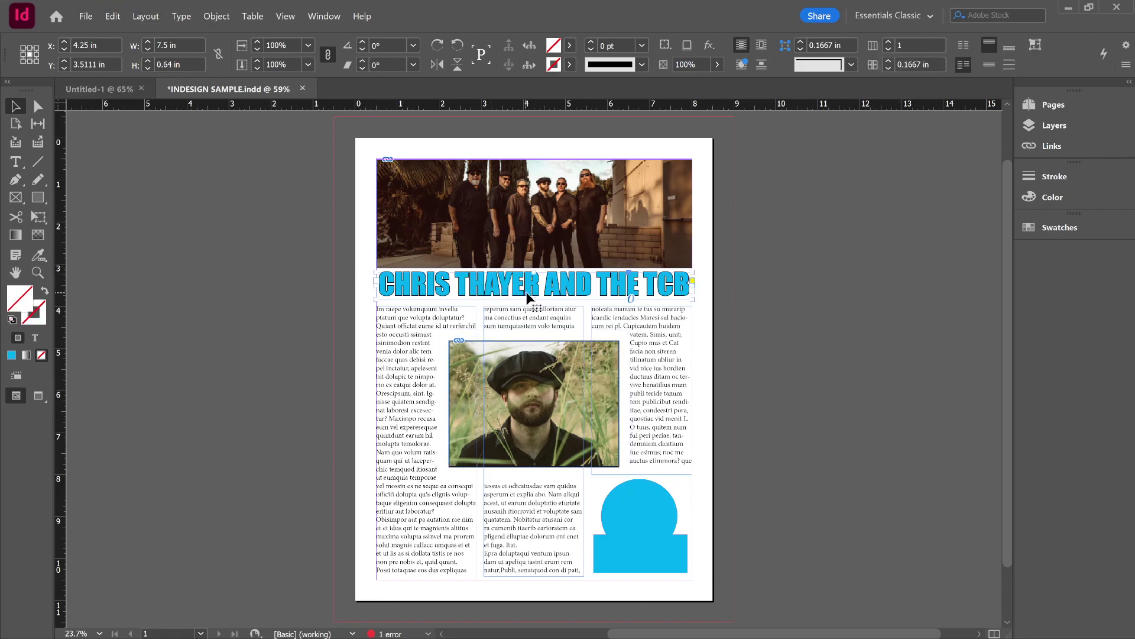
pyautogui.click(182, 16)
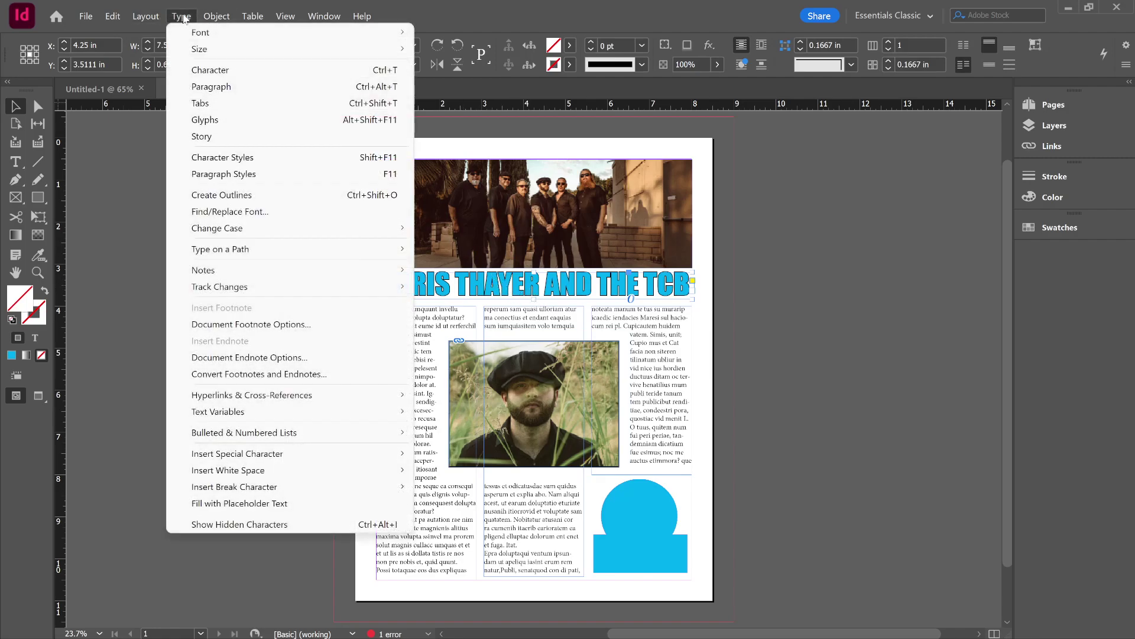
pyautogui.click(222, 195)
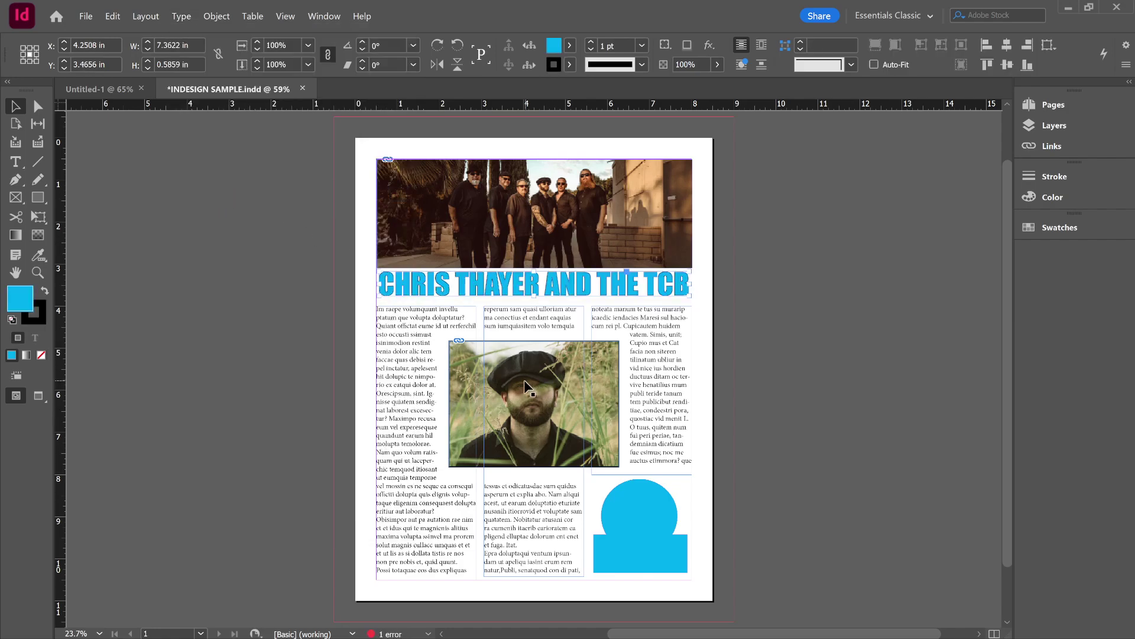
# - Zoom in and try moving the outlined headline with Direct Selection, undoing each move
pyautogui.hotkey('ctrl', '=')
pyautogui.hotkey('ctrl', '=')
pyautogui.hotkey('ctrl', '=')
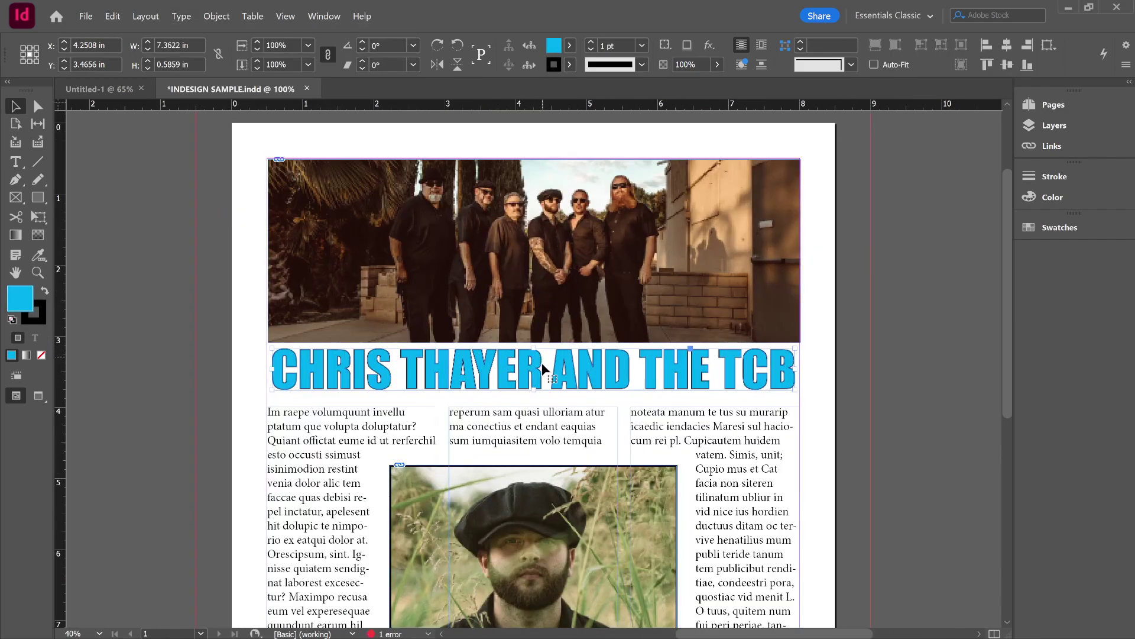
pyautogui.hotkey('ctrl', '=')
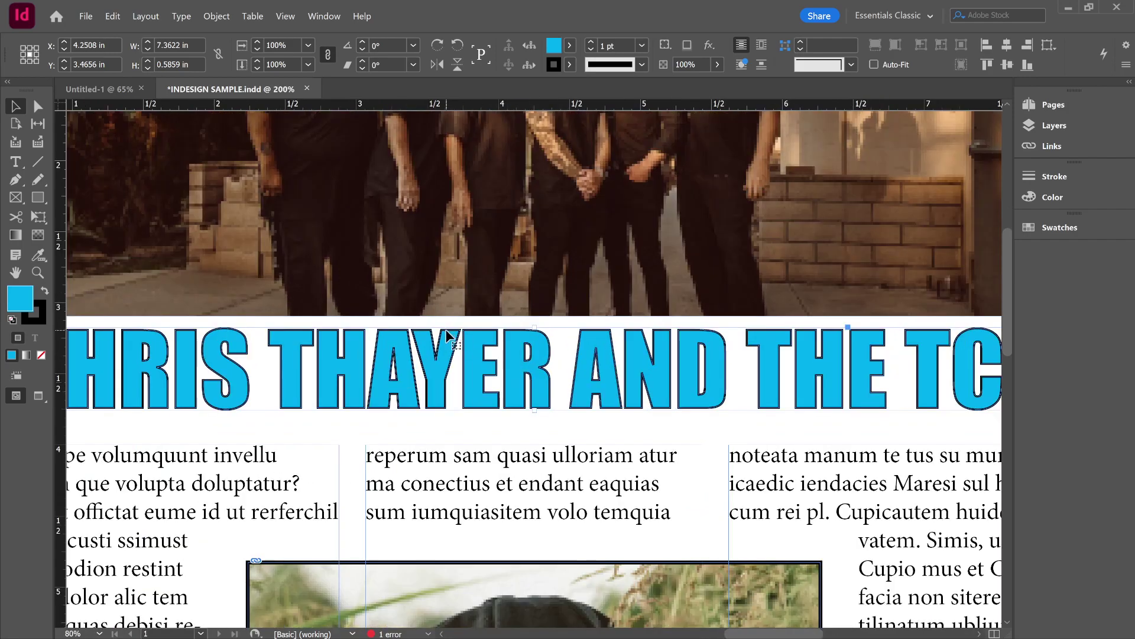
pyautogui.click(38, 106)
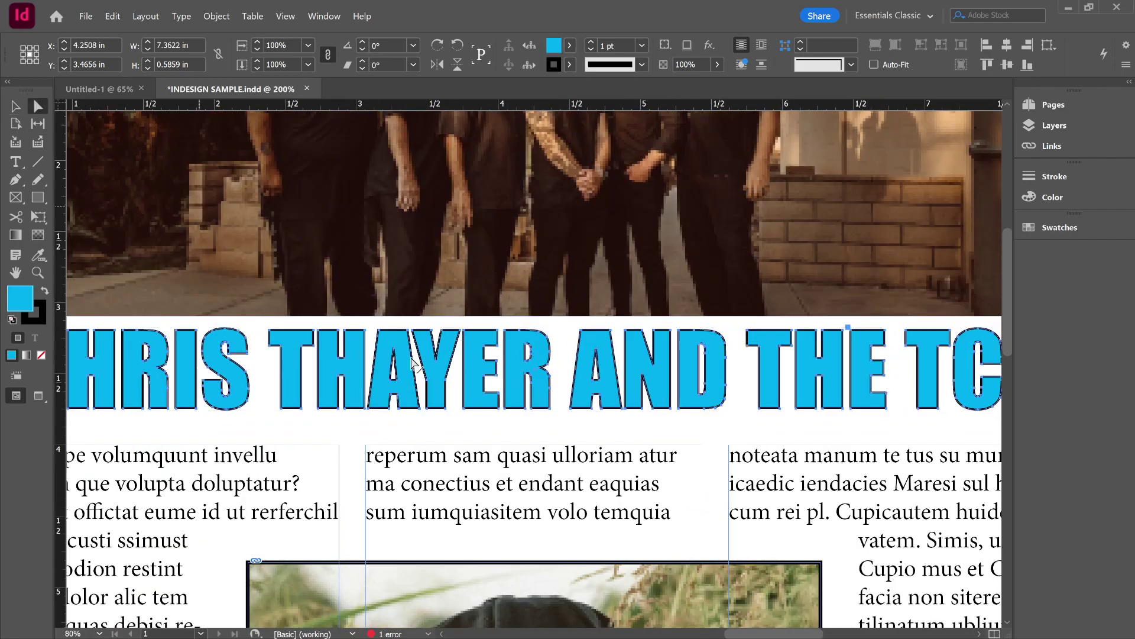
pyautogui.moveTo(436, 337)
pyautogui.mouseDown()
pyautogui.moveTo(436, 317)
pyautogui.moveTo(450, 331)
pyautogui.mouseUp()
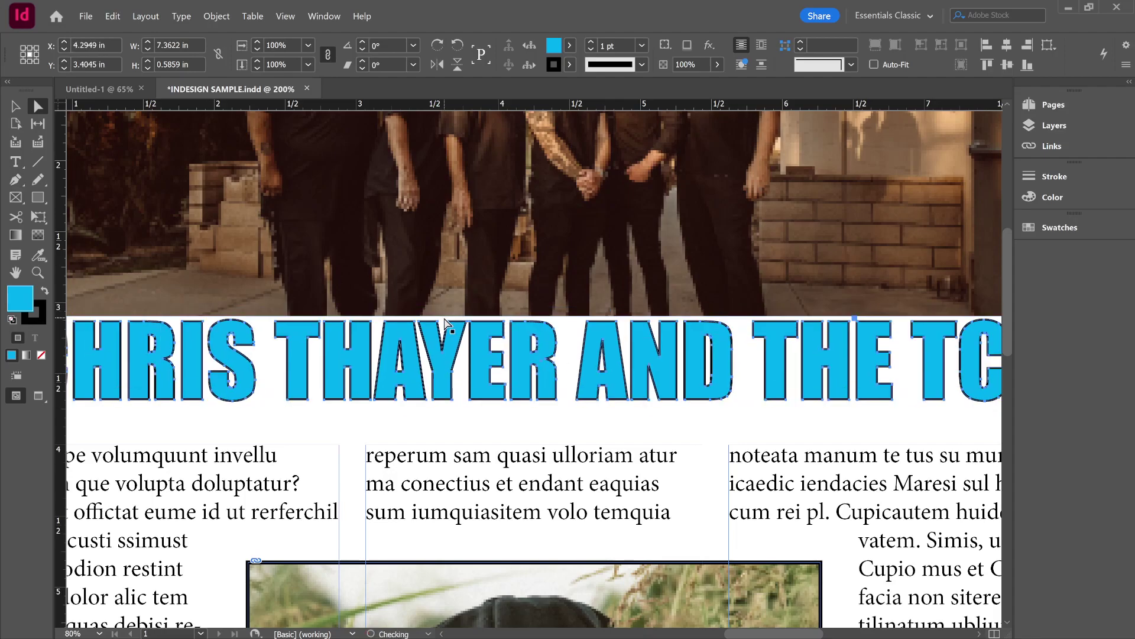
pyautogui.hotkey('ctrl', 'z')
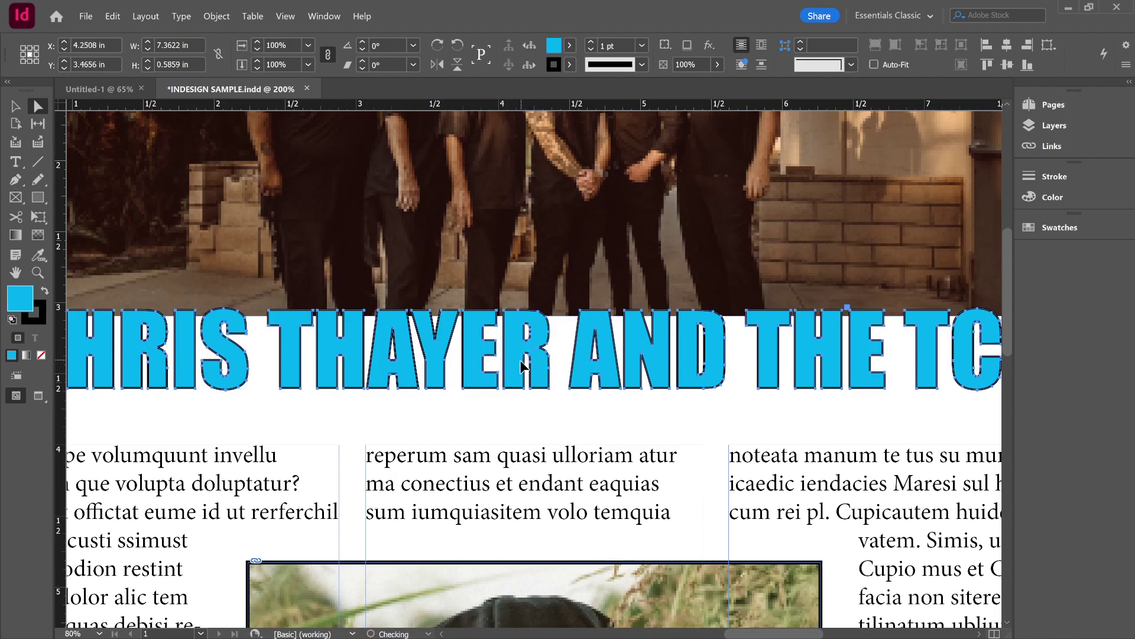
pyautogui.hotkey('ctrl', 'z')
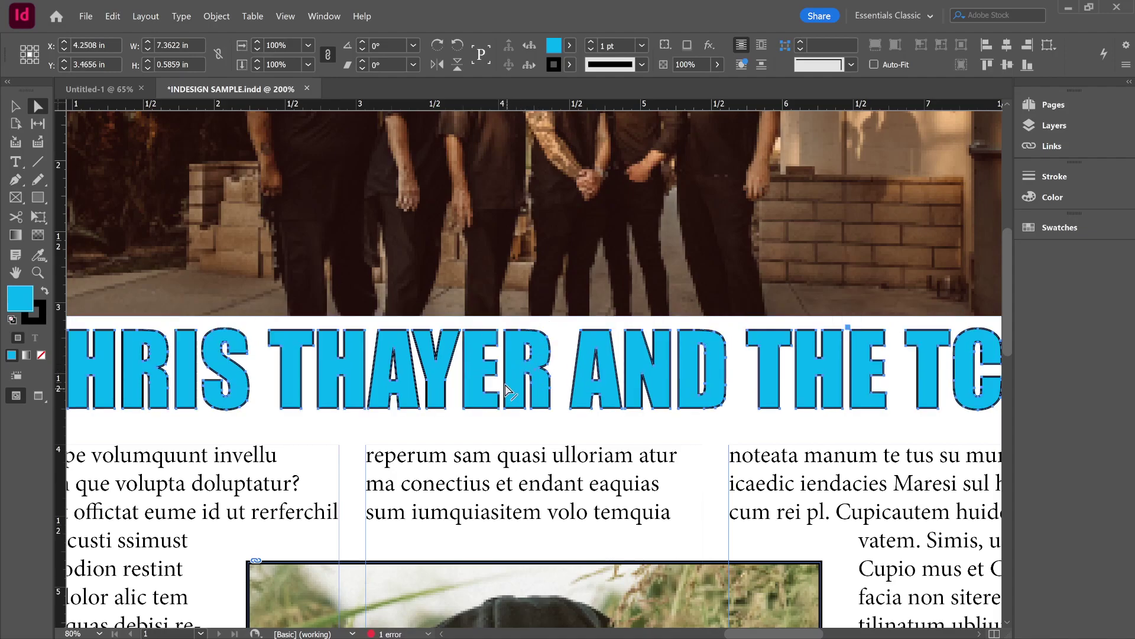
pyautogui.click(541, 334)
pyautogui.click(540, 334)
pyautogui.moveTo(540, 336); pyautogui.dragTo(546, 326)
pyautogui.hotkey('ctrl', 'z')
# - Pull a curve from the R with Convert Direction Point, then undo it and Create Outlines
pyautogui.click(16, 180)
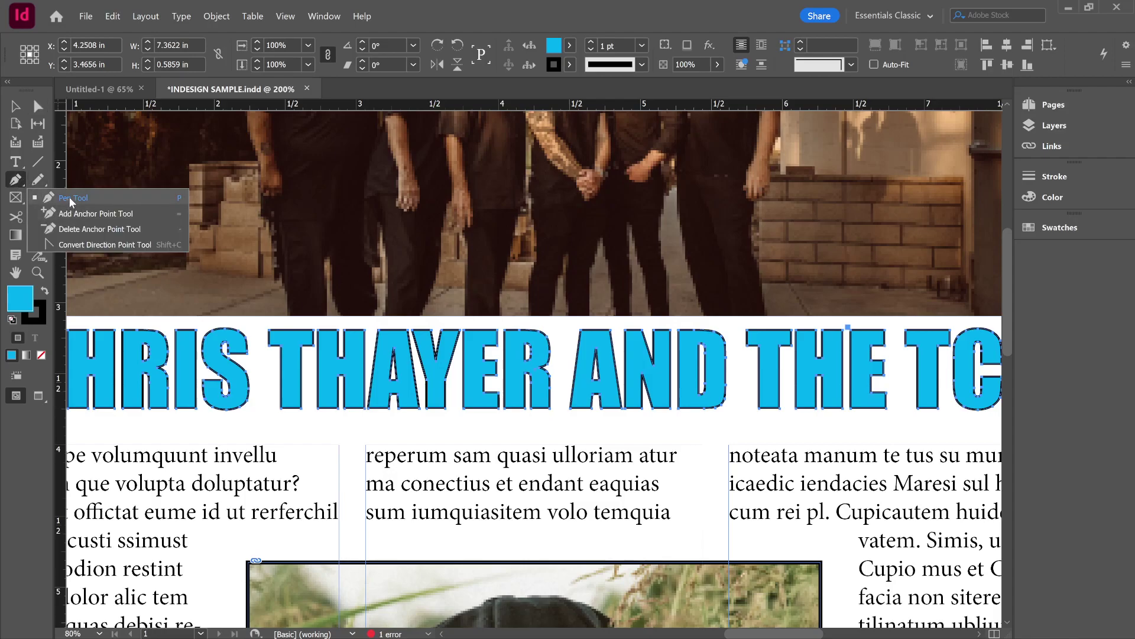
pyautogui.click(75, 244)
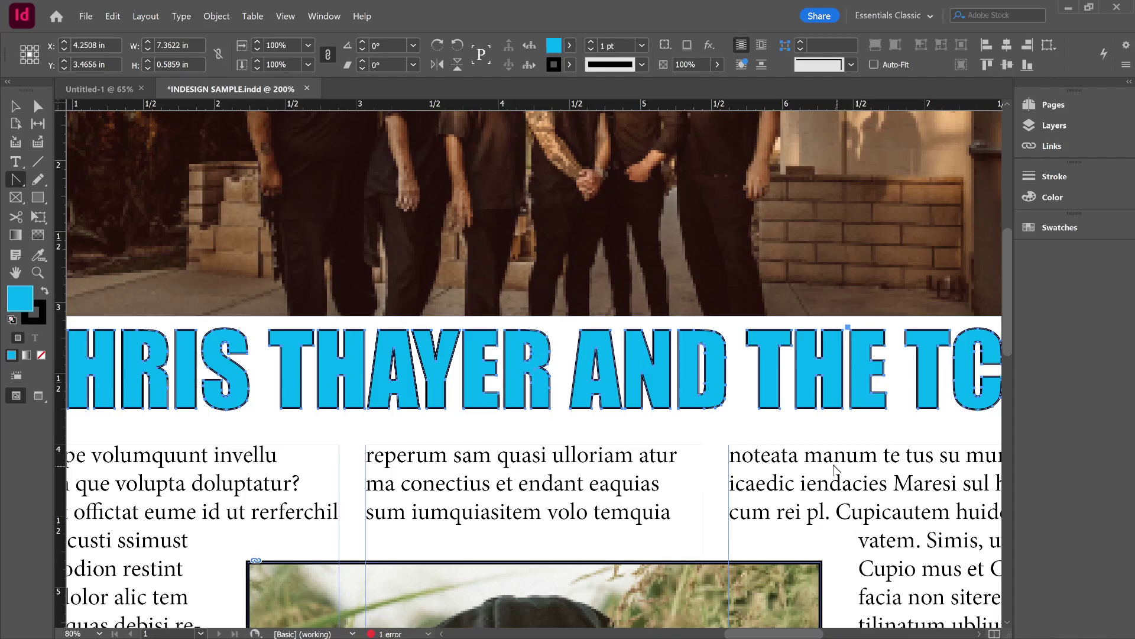
pyautogui.moveTo(544, 336); pyautogui.dragTo(598, 306)
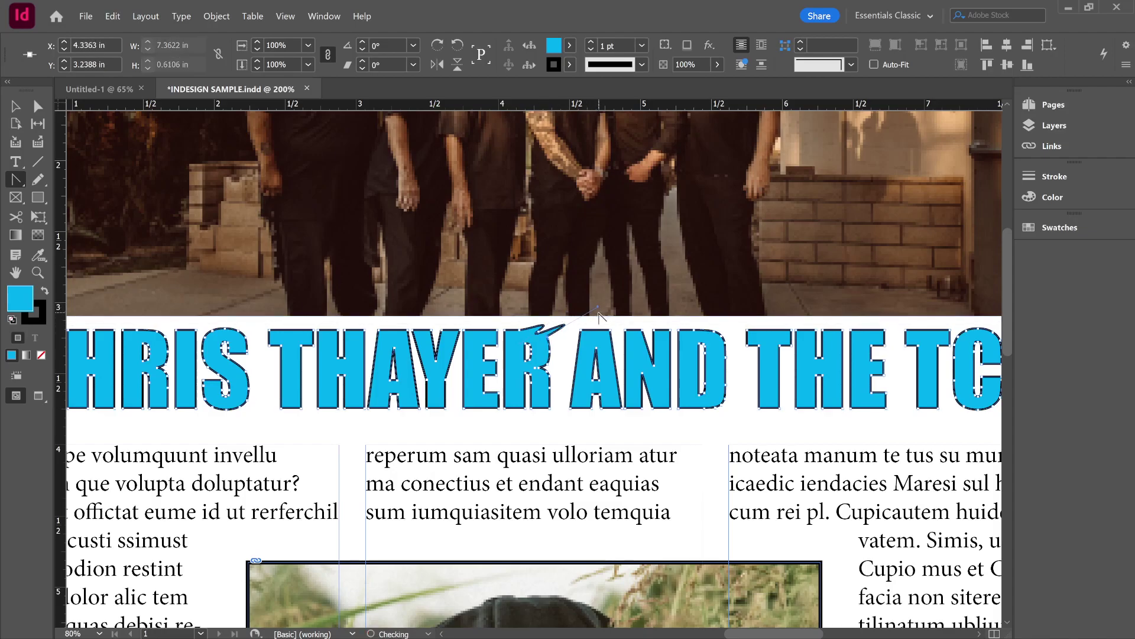
pyautogui.hotkey('ctrl', 'z')
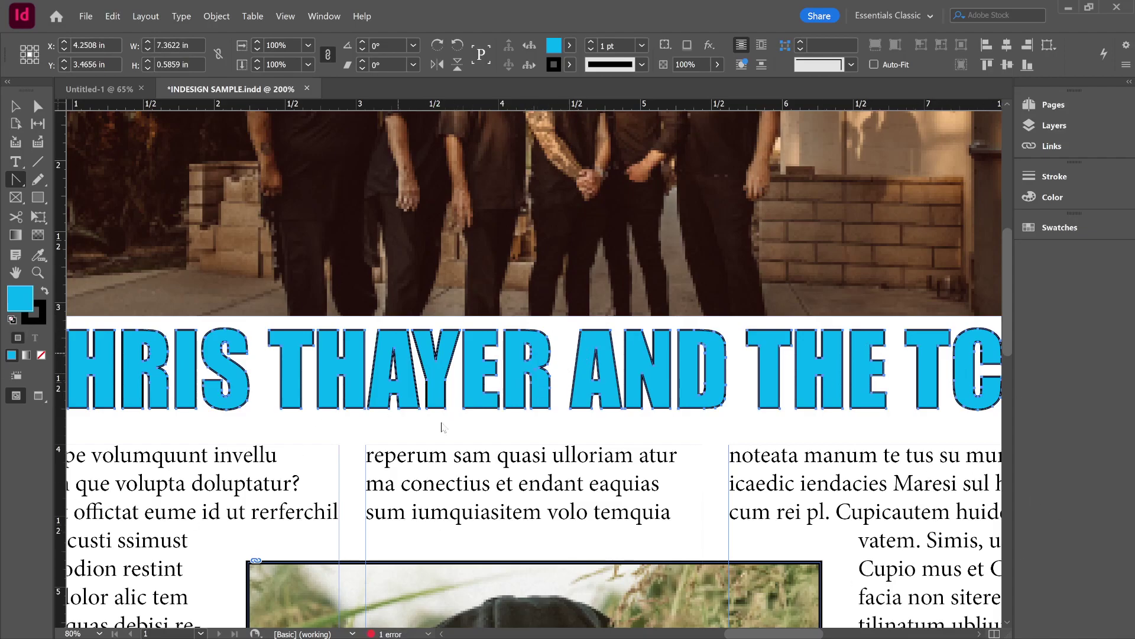
pyautogui.hotkey('ctrl', 'z')
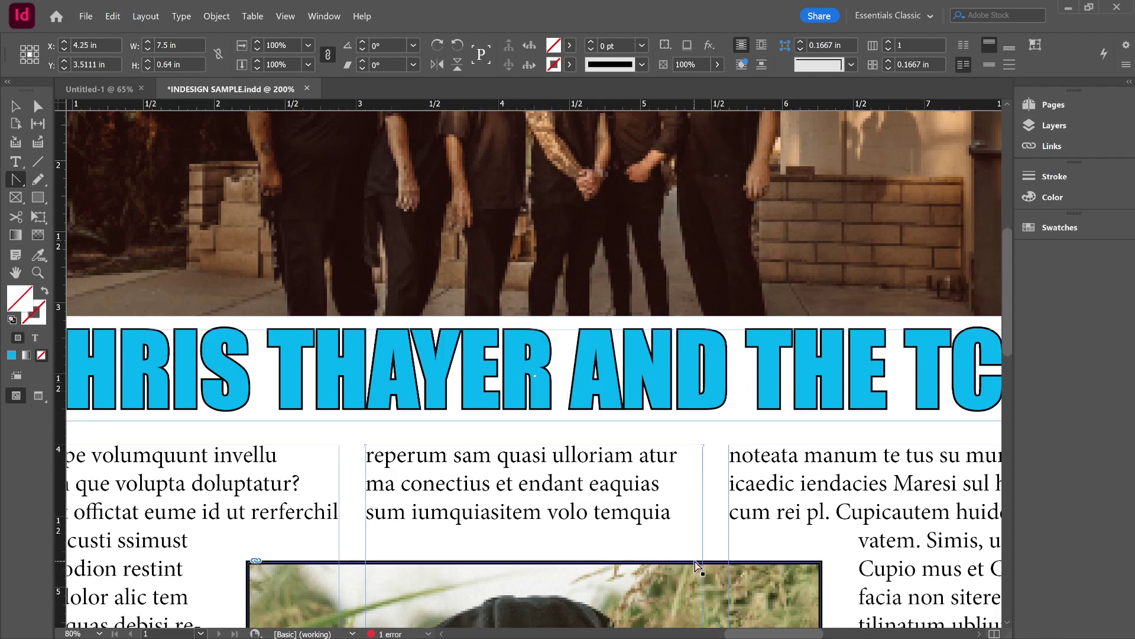
# - Fit the page in view and check Move Pages in the Pages panel, keeping After Page
pyautogui.hotkey('ctrl', '0')
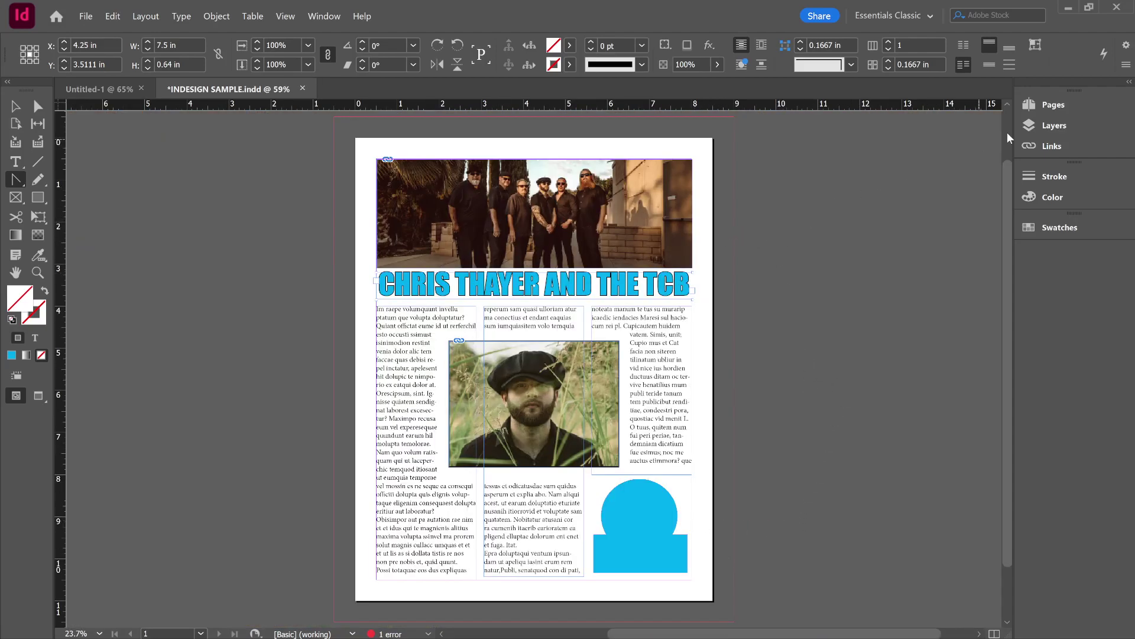
pyautogui.click(1054, 104)
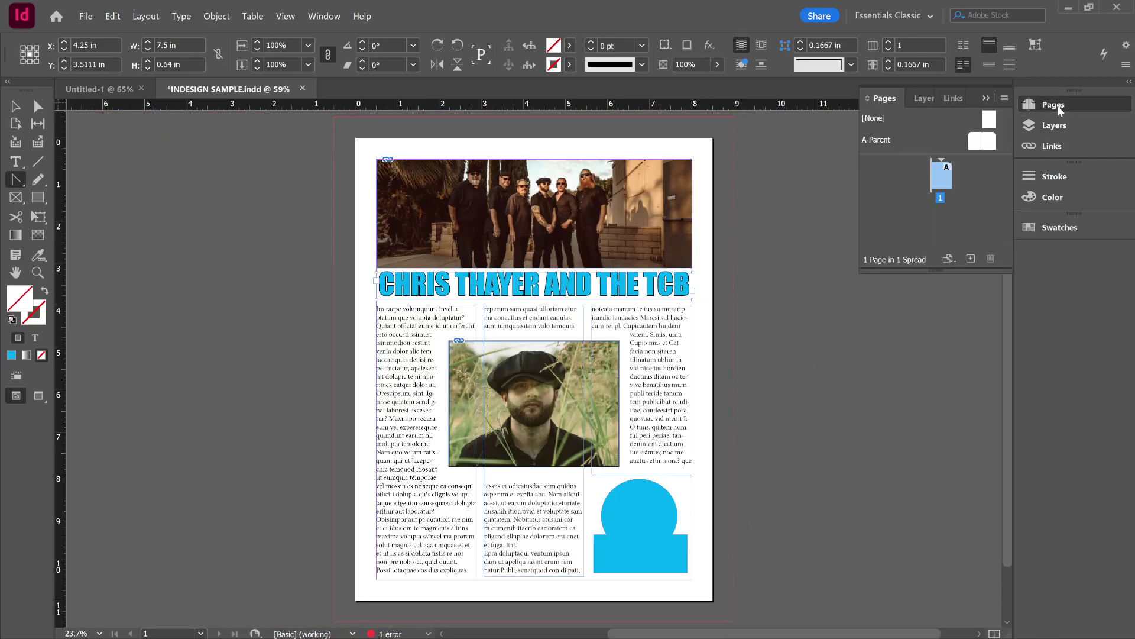
pyautogui.click(1006, 98)
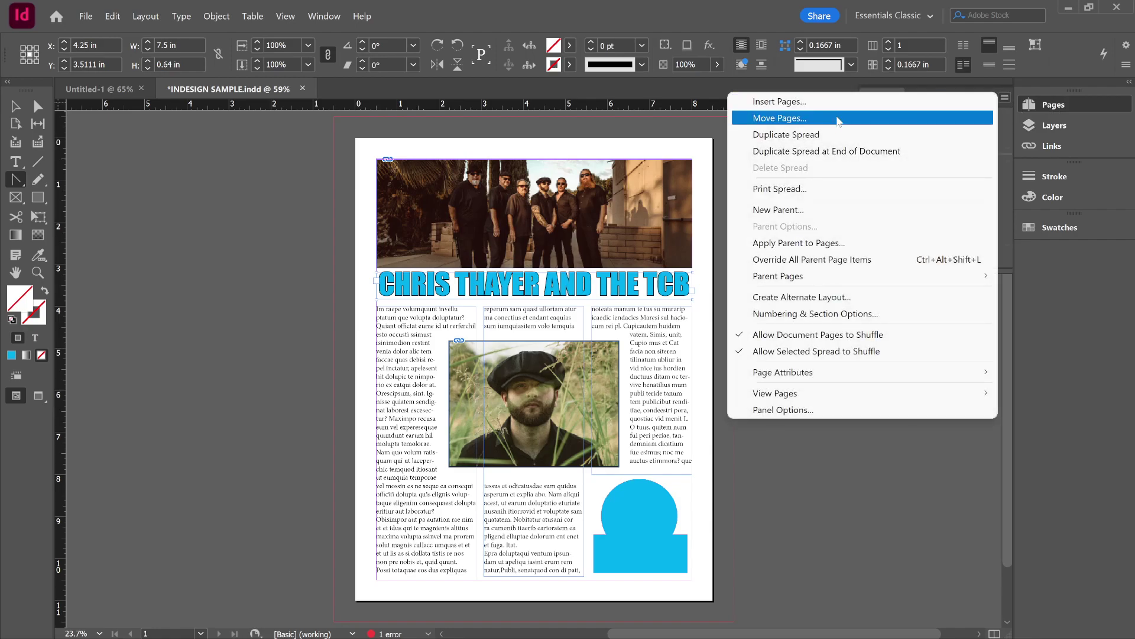
pyautogui.click(779, 117)
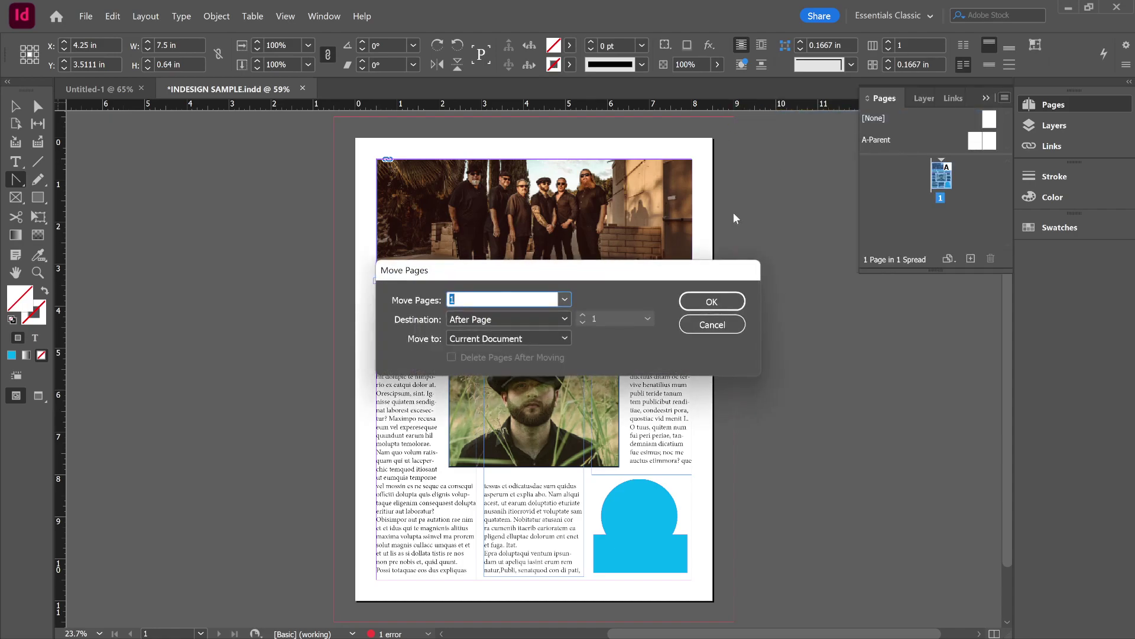
pyautogui.click(563, 319)
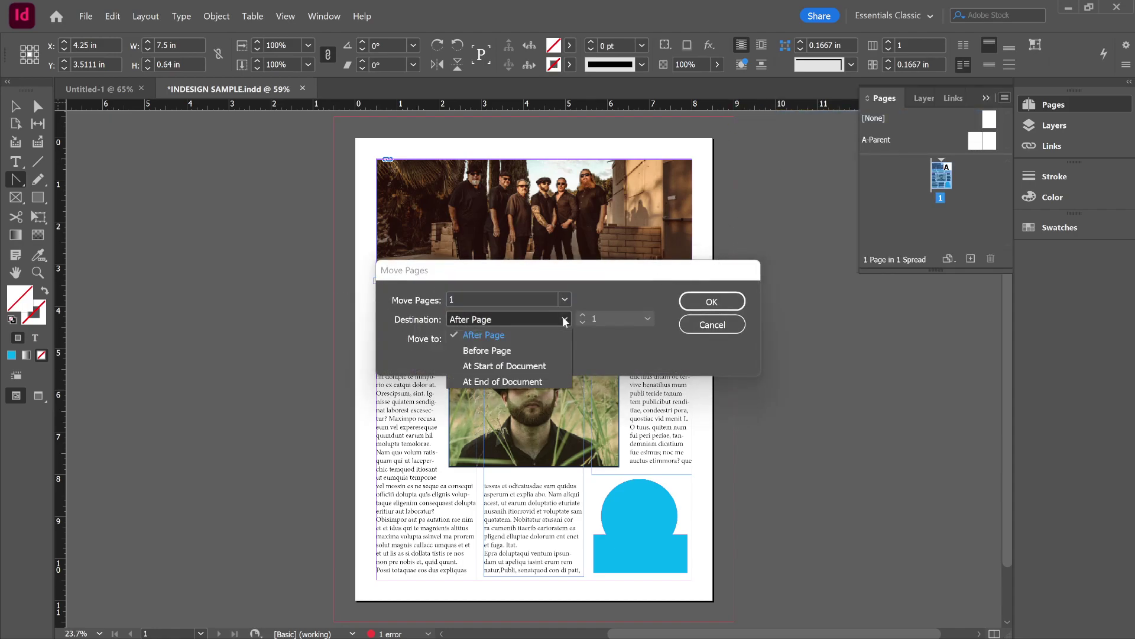
pyautogui.click(563, 317)
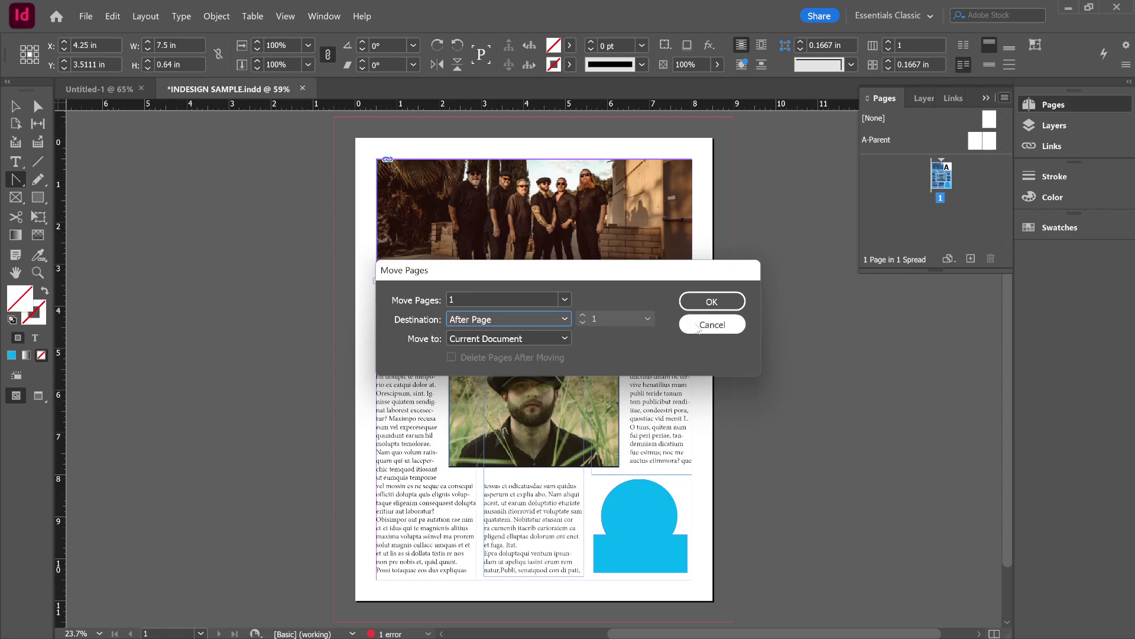
pyautogui.click(712, 301)
# - Look at Apply Parent to Pages with A-Parent selected, then cancel
pyautogui.click(1005, 98)
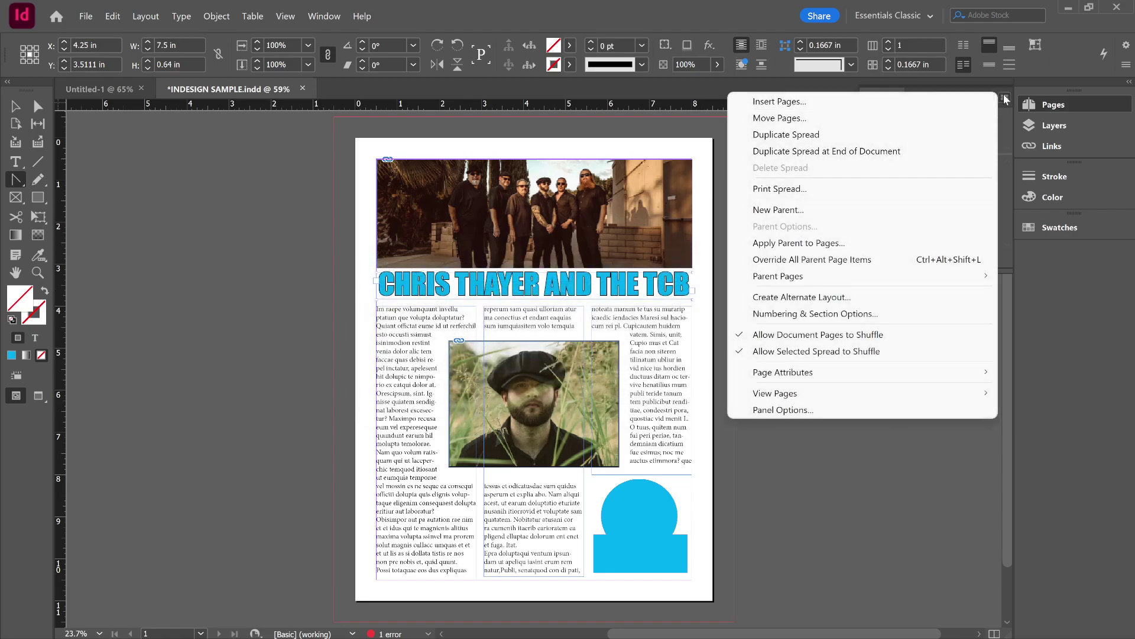
pyautogui.click(832, 244)
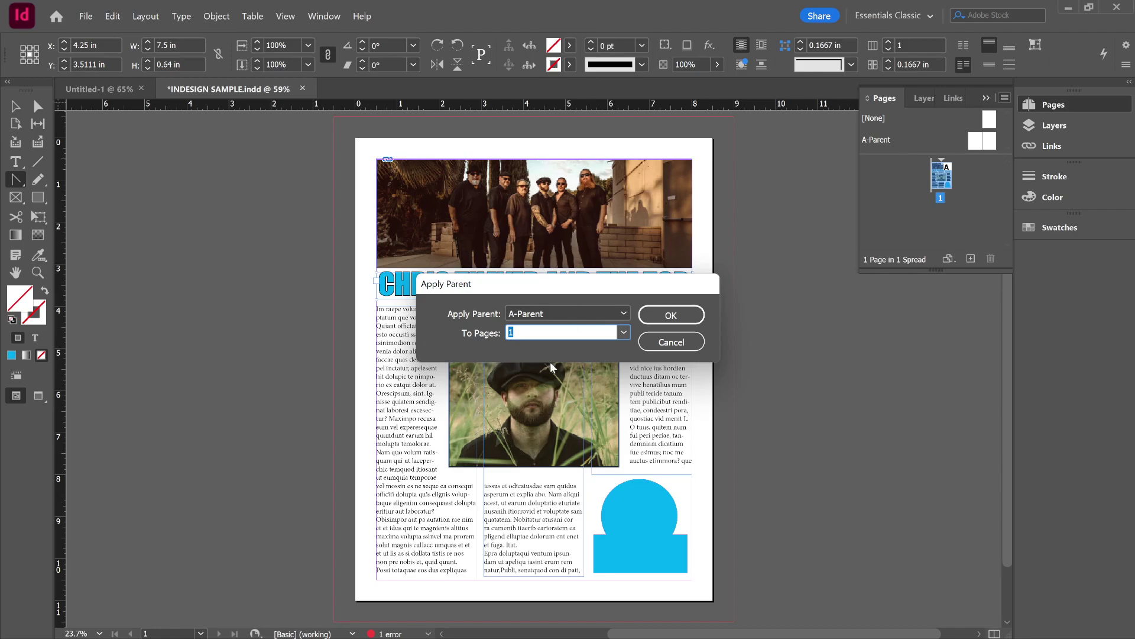
pyautogui.click(627, 309)
pyautogui.click(626, 308)
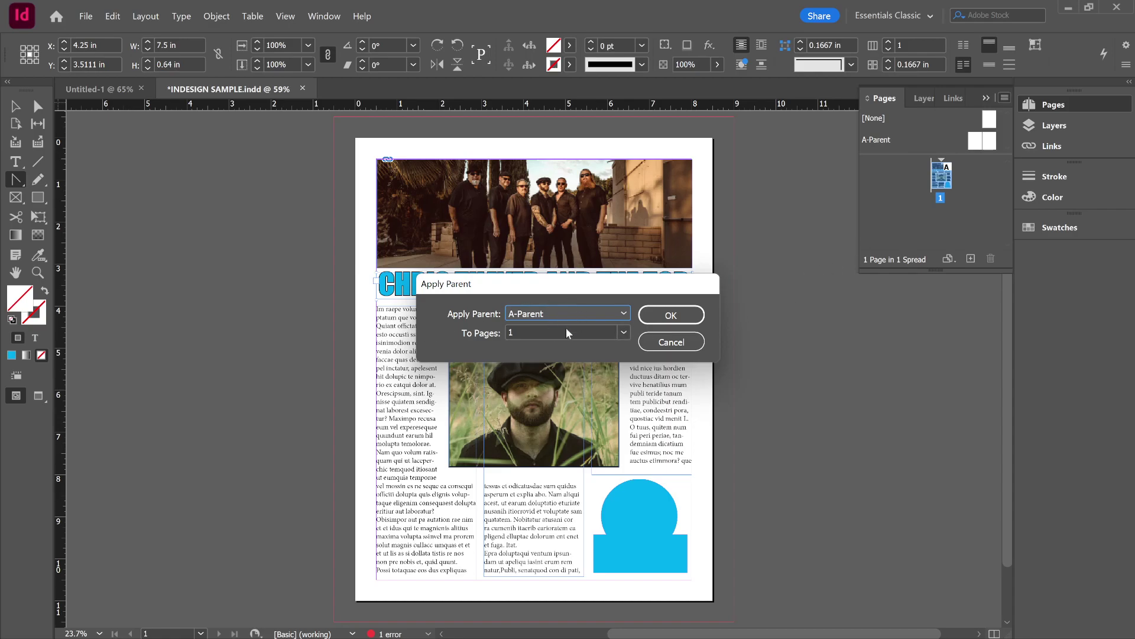
pyautogui.click(689, 341)
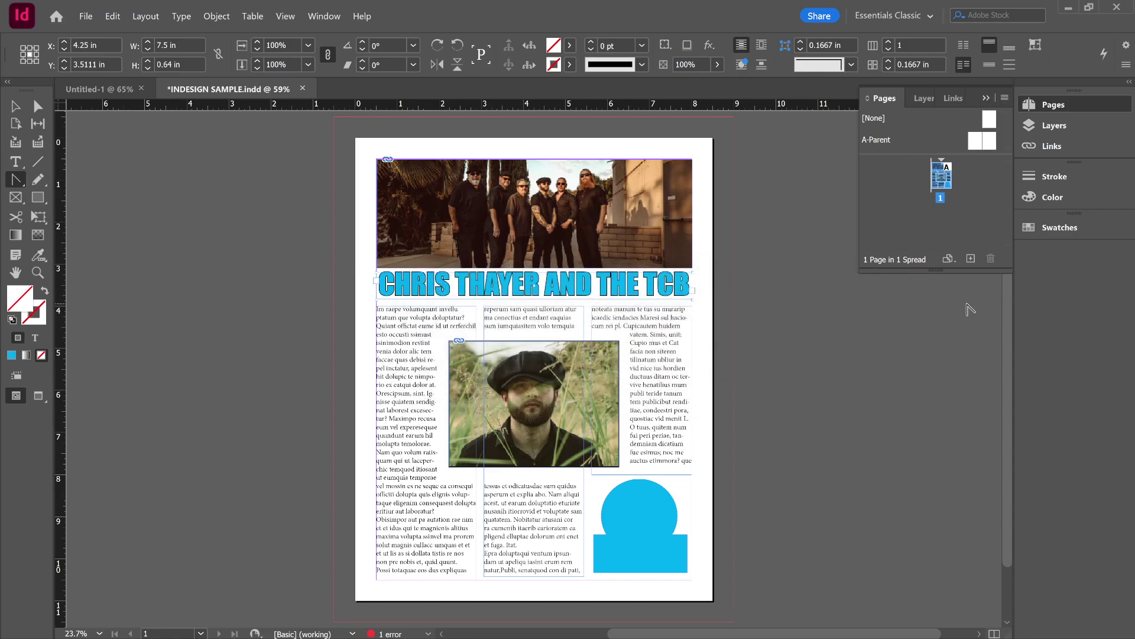